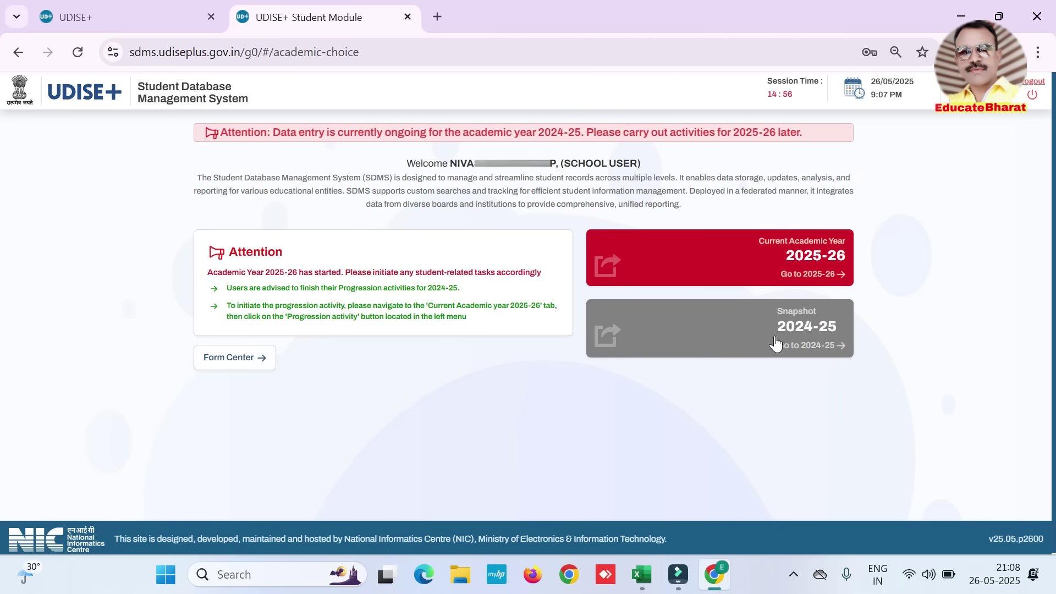
- Enter the 2025-26 current academic year and dismiss the notice shown over the school dashboard
{"action": "left_click_drag", "start_coordinate": [226, 289], "coordinate": [464, 292]}
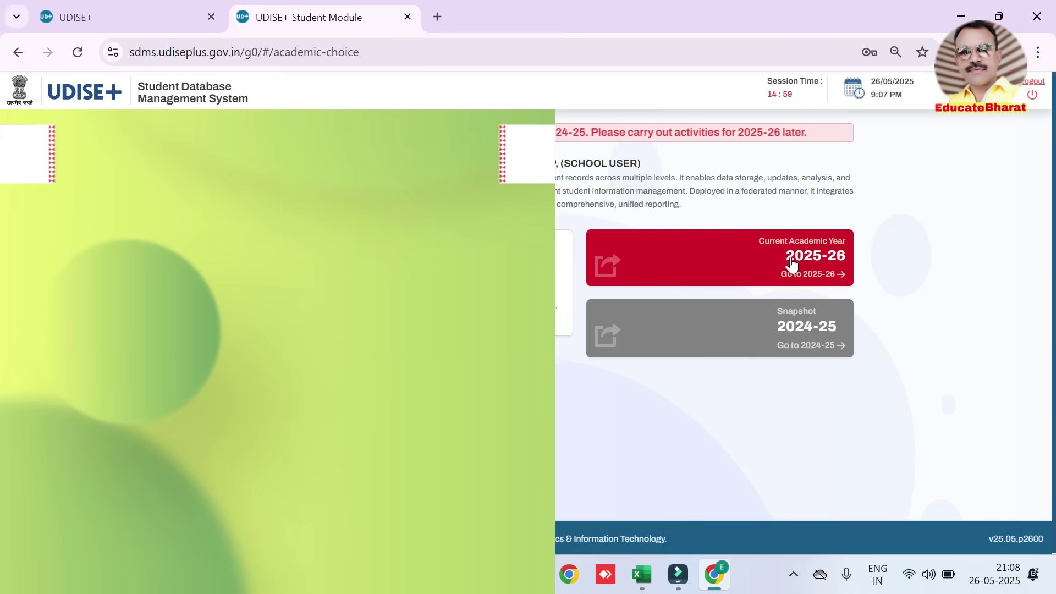
{"action": "left_click", "coordinate": [791, 265]}
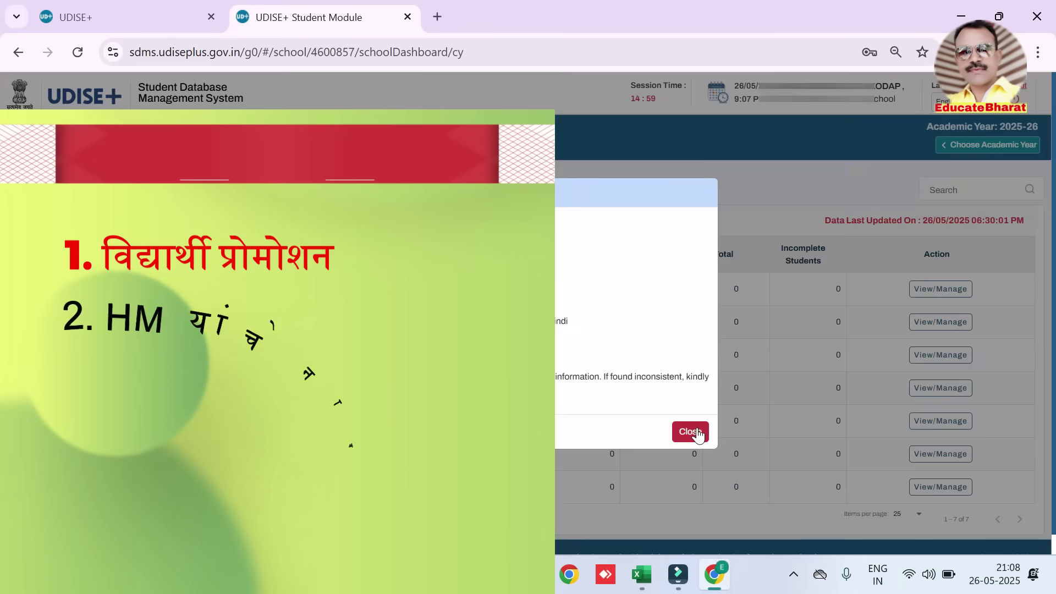
{"action": "left_click", "coordinate": [697, 429]}
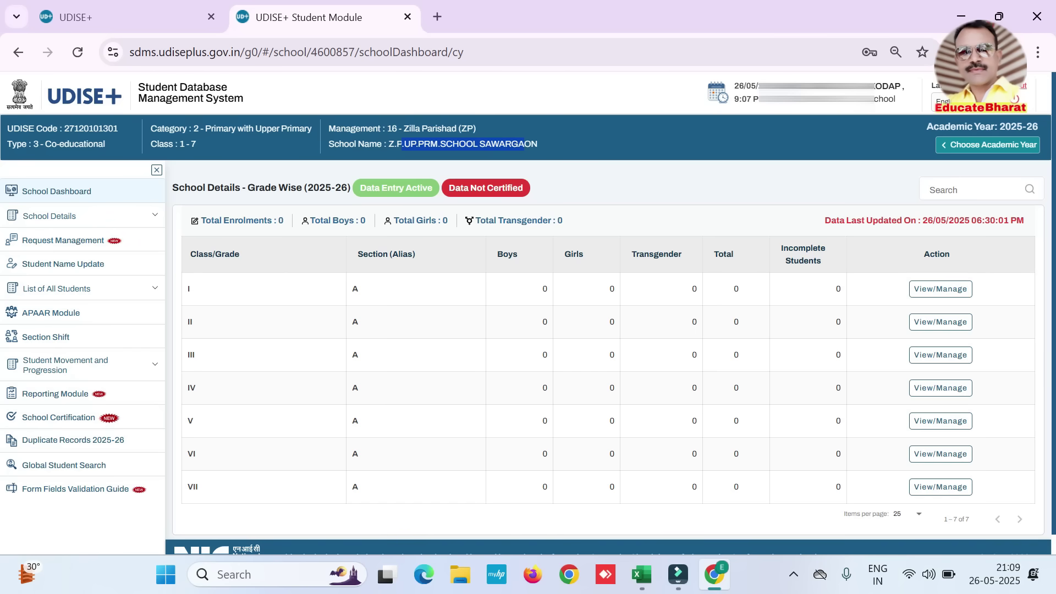
- Open the School Profile and review its basic information: category, school type, class range and management
{"action": "left_click", "coordinate": [154, 219]}
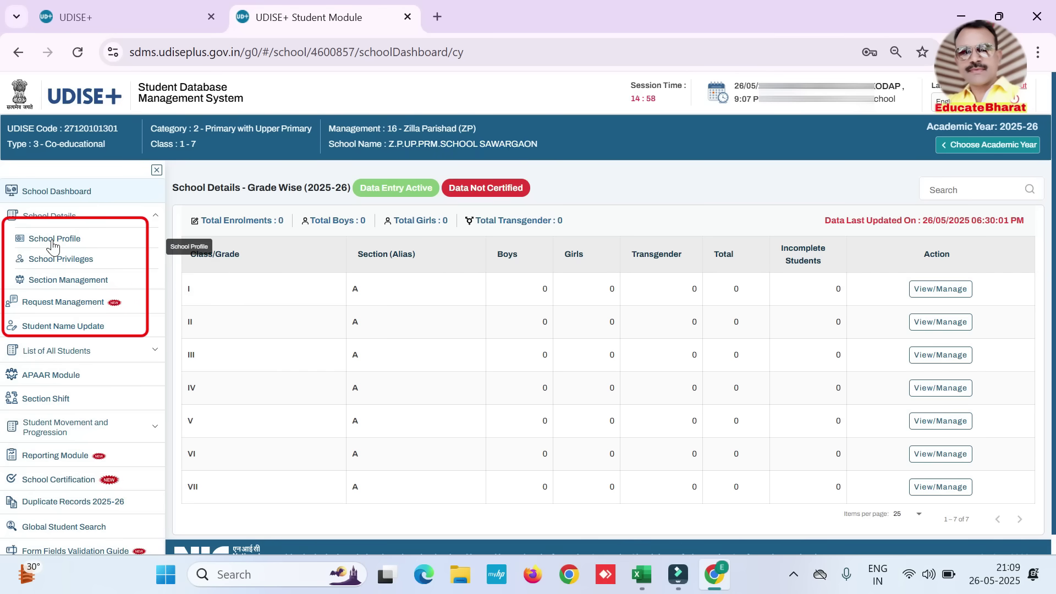
{"action": "left_click", "coordinate": [53, 242]}
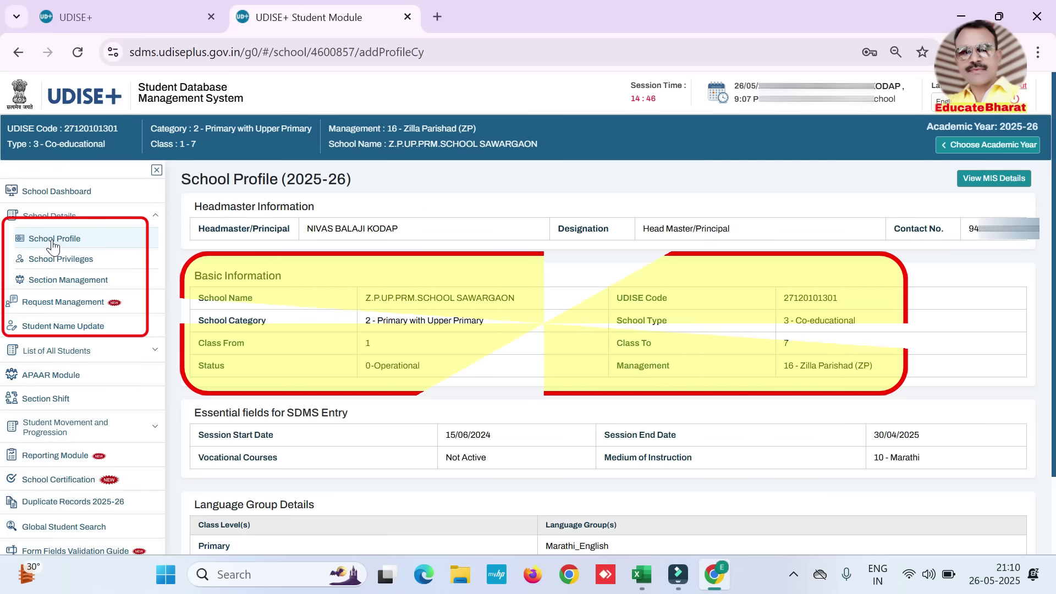
{"action": "left_click_drag", "start_coordinate": [365, 321], "coordinate": [497, 320]}
{"action": "left_click_drag", "start_coordinate": [791, 321], "coordinate": [871, 321]}
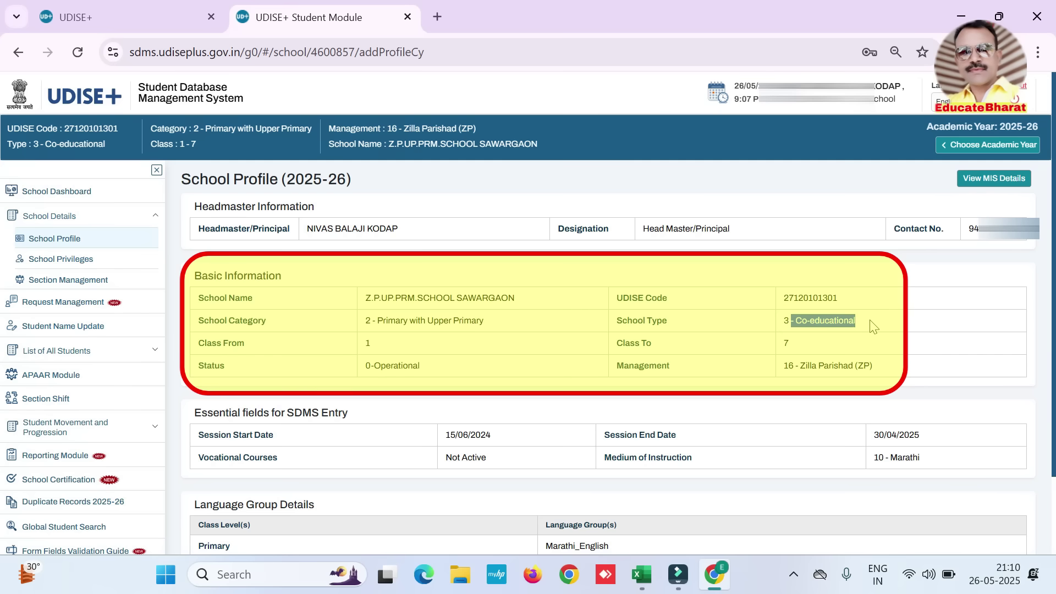
{"action": "left_click_drag", "start_coordinate": [358, 345], "coordinate": [387, 346]}
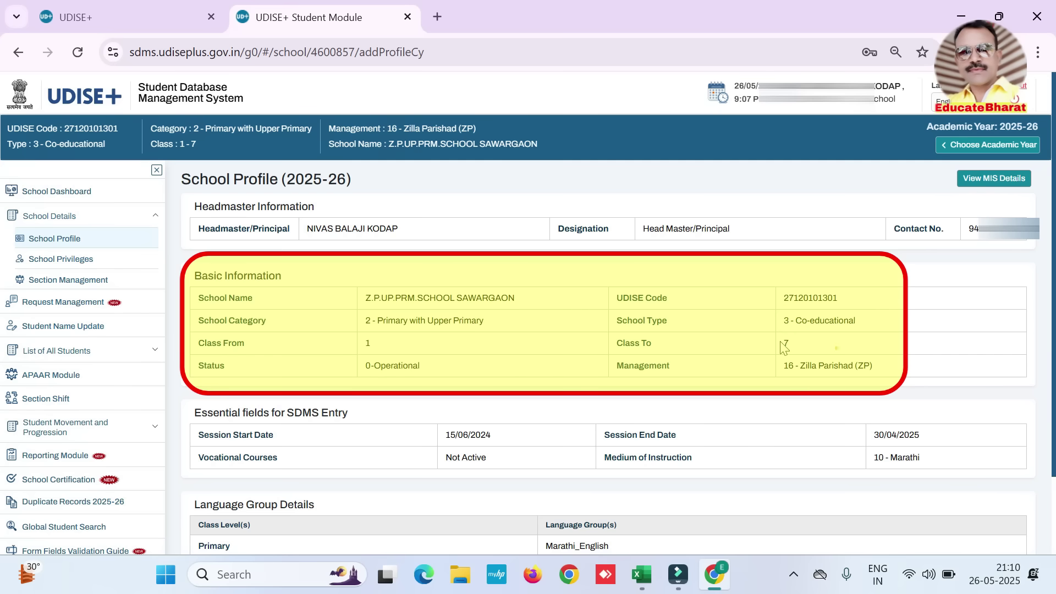
{"action": "left_click_drag", "start_coordinate": [829, 366], "coordinate": [786, 368]}
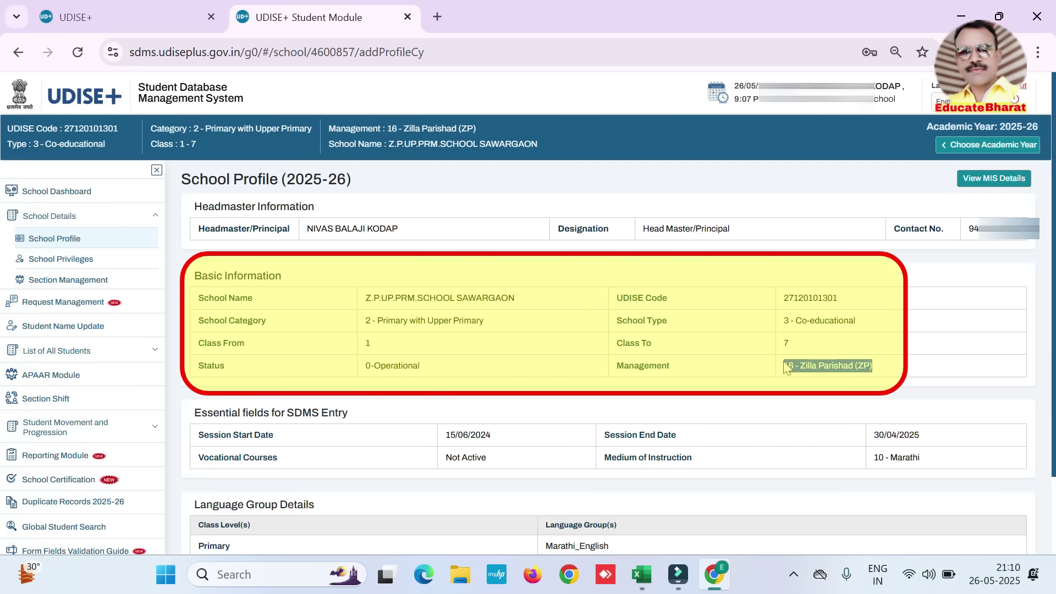
- Review the session start date and the primary and upper primary language groups in the School Profile
{"action": "left_click_drag", "start_coordinate": [197, 435], "coordinate": [330, 444]}
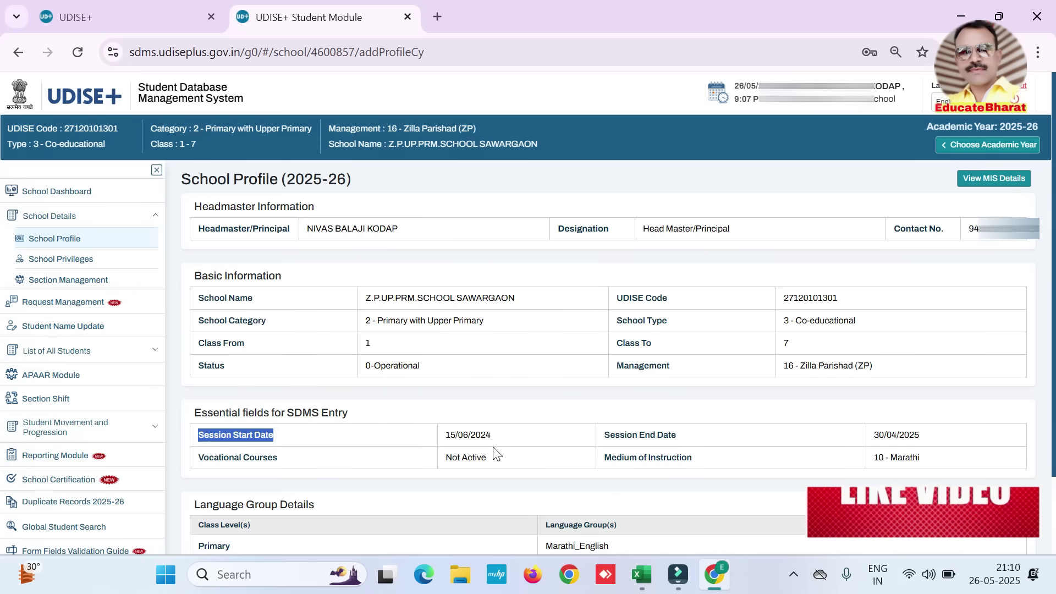
{"action": "scroll", "coordinate": [495, 453], "scroll_direction": "down", "scroll_amount": 2}
{"action": "left_click_drag", "start_coordinate": [196, 454], "coordinate": [270, 464]}
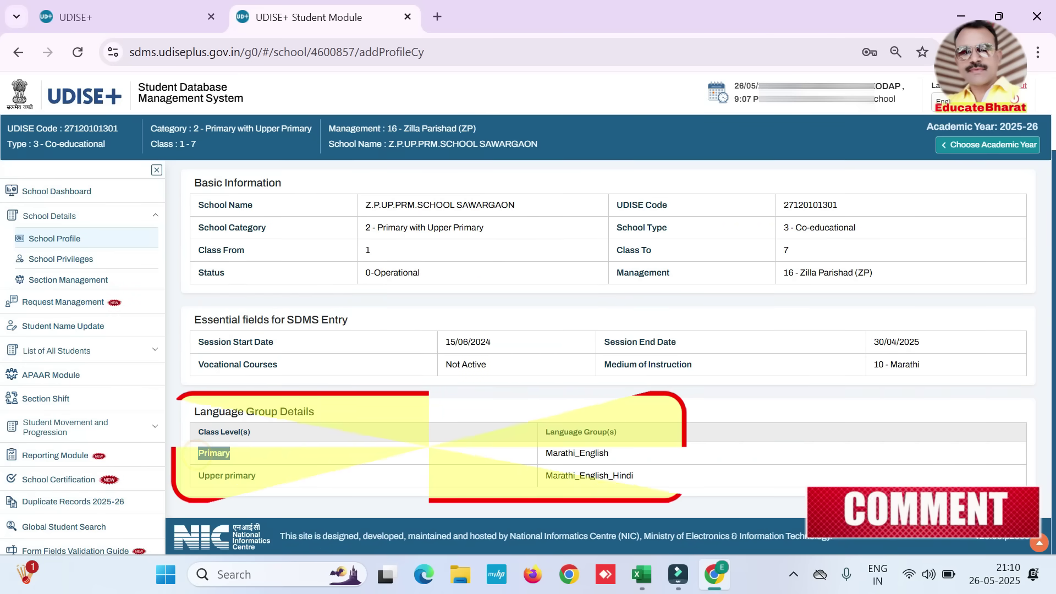
{"action": "left_click_drag", "start_coordinate": [609, 452], "coordinate": [544, 463]}
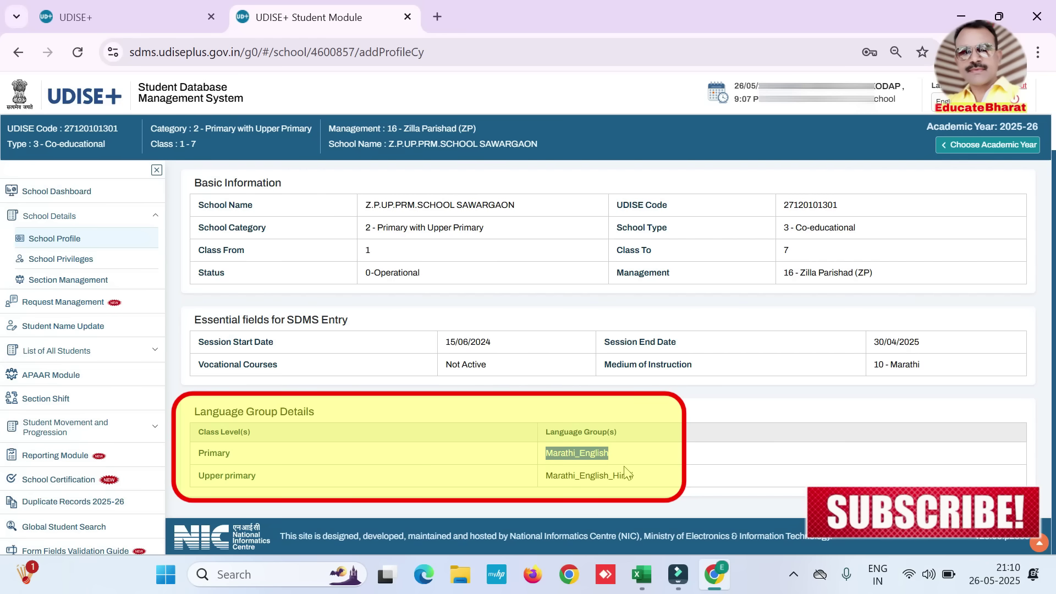
{"action": "left_click_drag", "start_coordinate": [637, 477], "coordinate": [548, 482]}
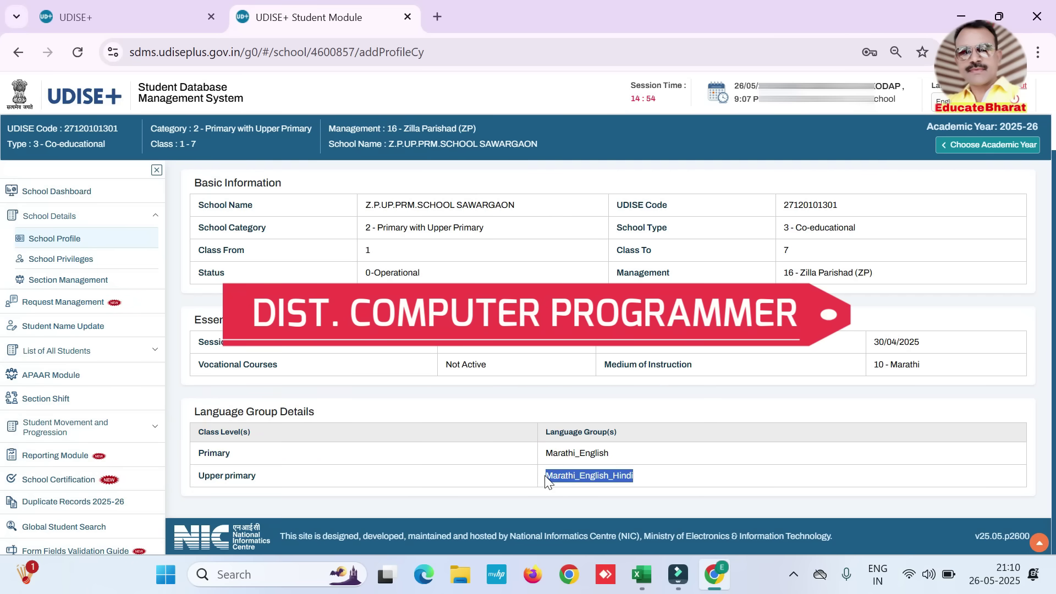
{"action": "scroll", "coordinate": [547, 481], "scroll_direction": "up", "scroll_amount": 2}
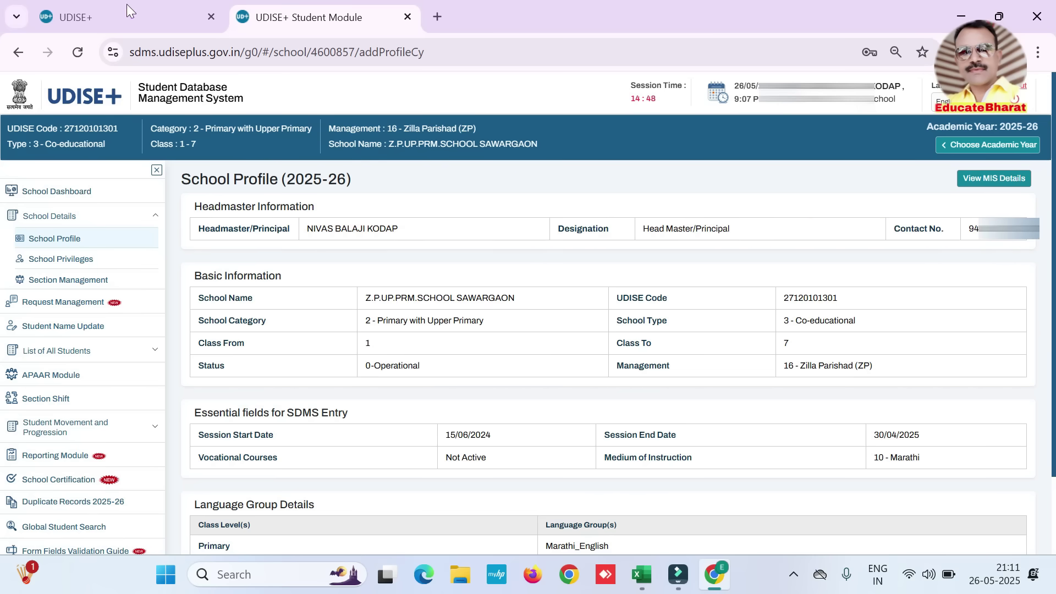
- Open the School Directory / User Management login from the UDISE+ portal page and look over its user name, password and captcha fields
{"action": "left_click", "coordinate": [114, 12]}
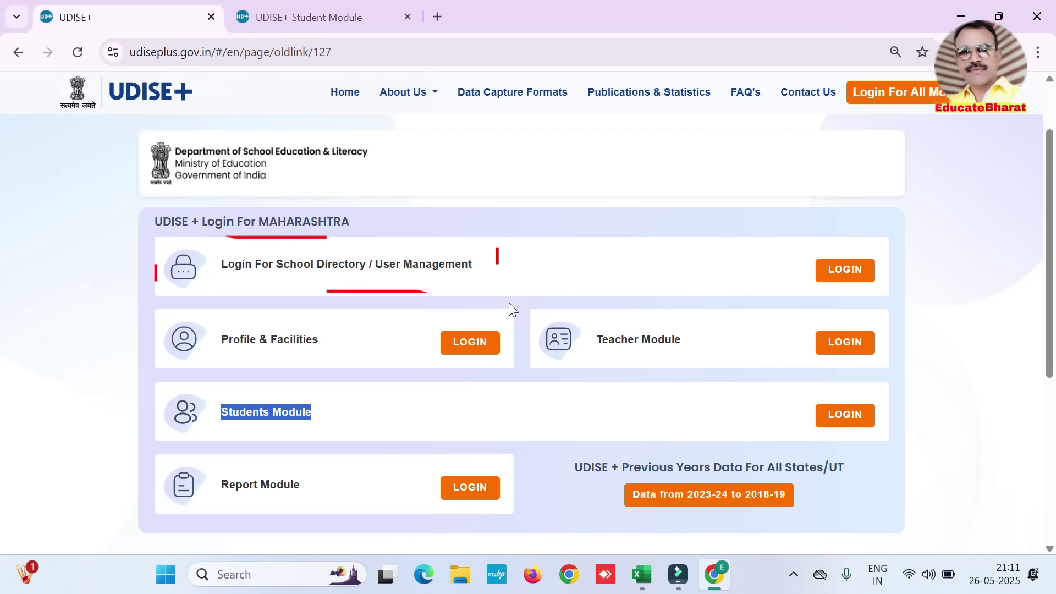
{"action": "left_click_drag", "start_coordinate": [222, 263], "coordinate": [494, 269]}
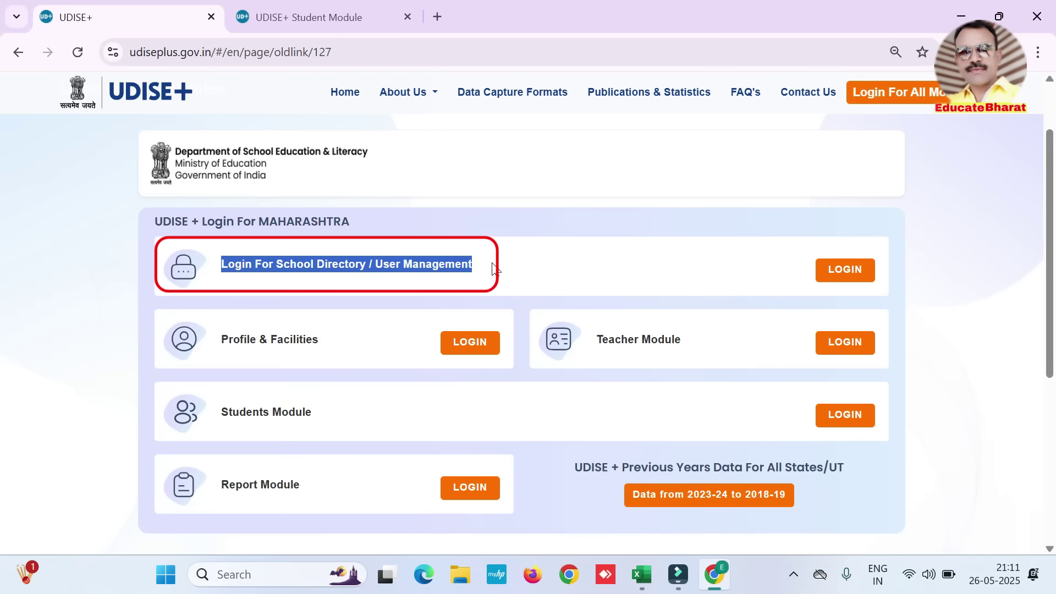
{"action": "left_click", "coordinate": [837, 272]}
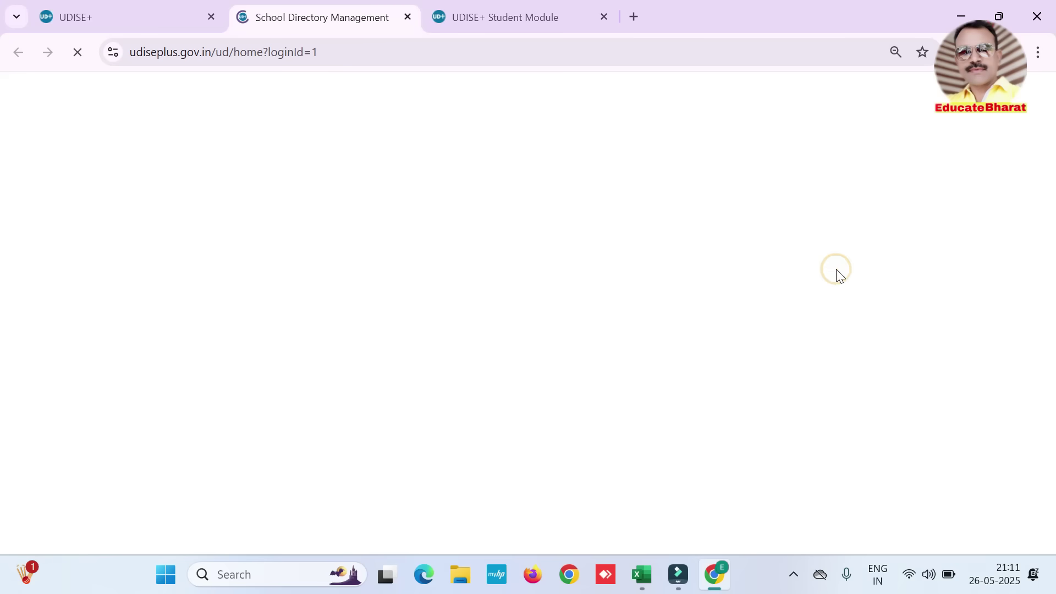
{"action": "left_click", "coordinate": [694, 191]}
{"action": "left_click", "coordinate": [685, 239]}
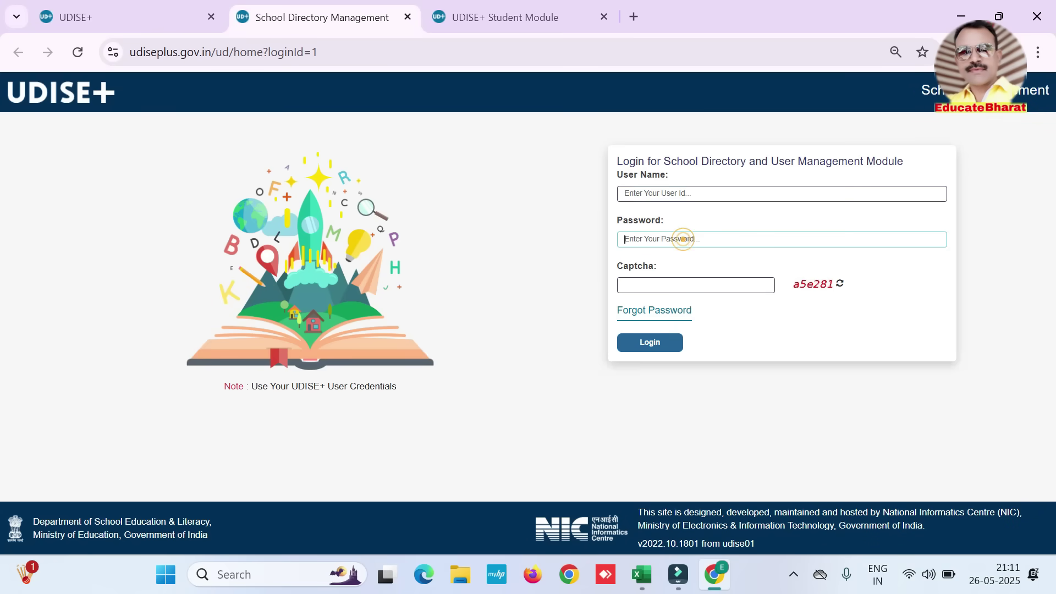
{"action": "left_click", "coordinate": [688, 282]}
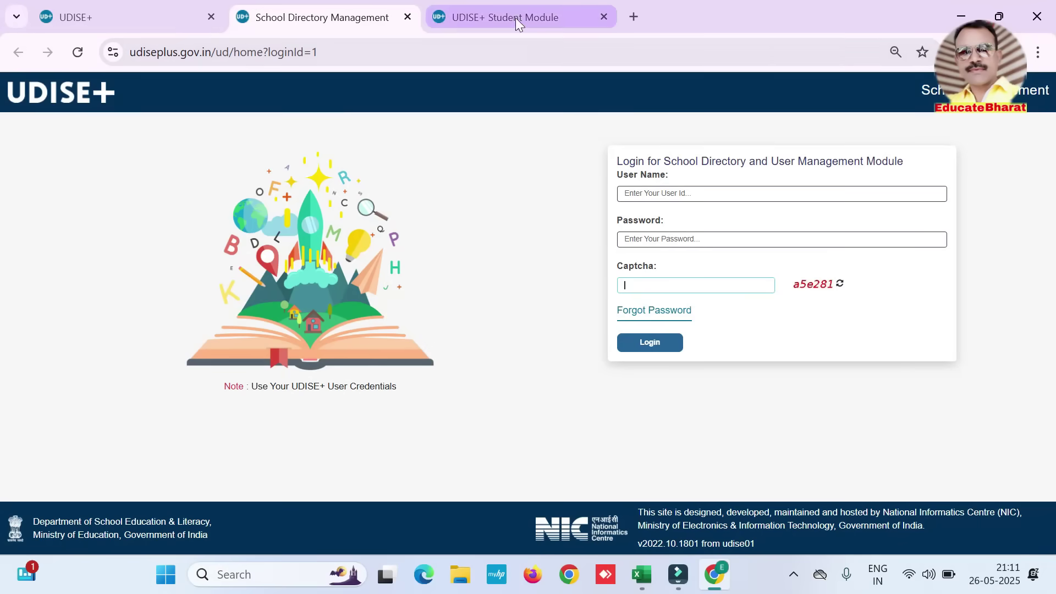
- Return to the Student Module and open the Progression Module from Student Movement and Progression
{"action": "left_click", "coordinate": [517, 18]}
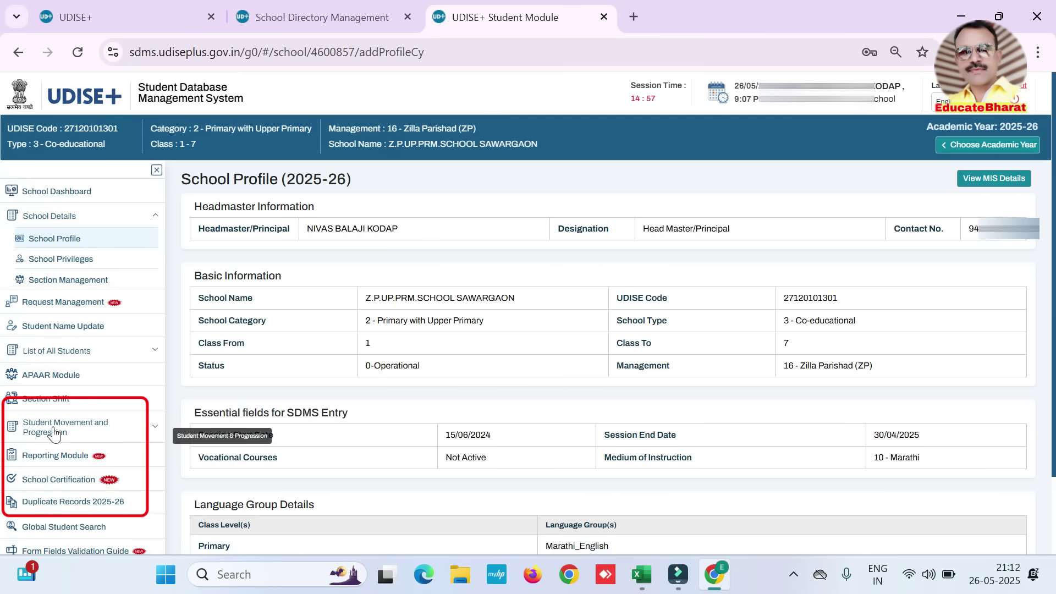
{"action": "left_click", "coordinate": [53, 433]}
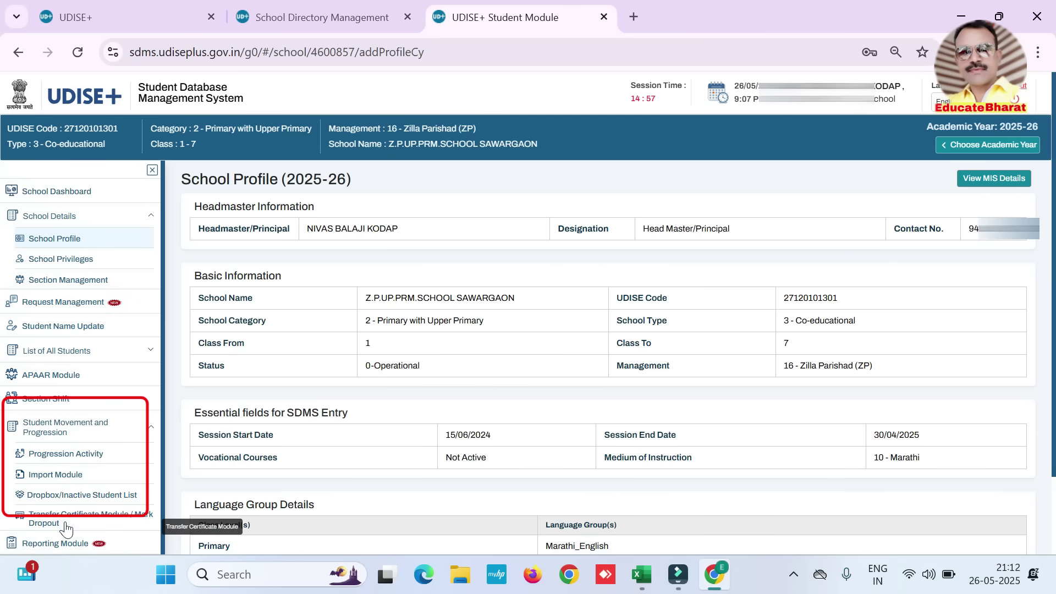
{"action": "left_click", "coordinate": [81, 461]}
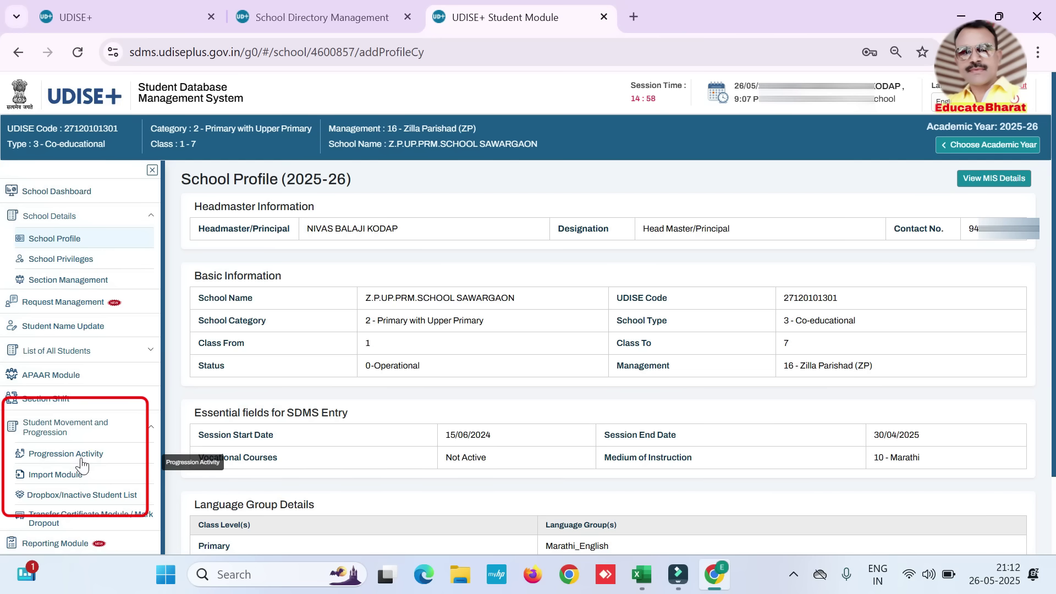
{"action": "left_click", "coordinate": [81, 463]}
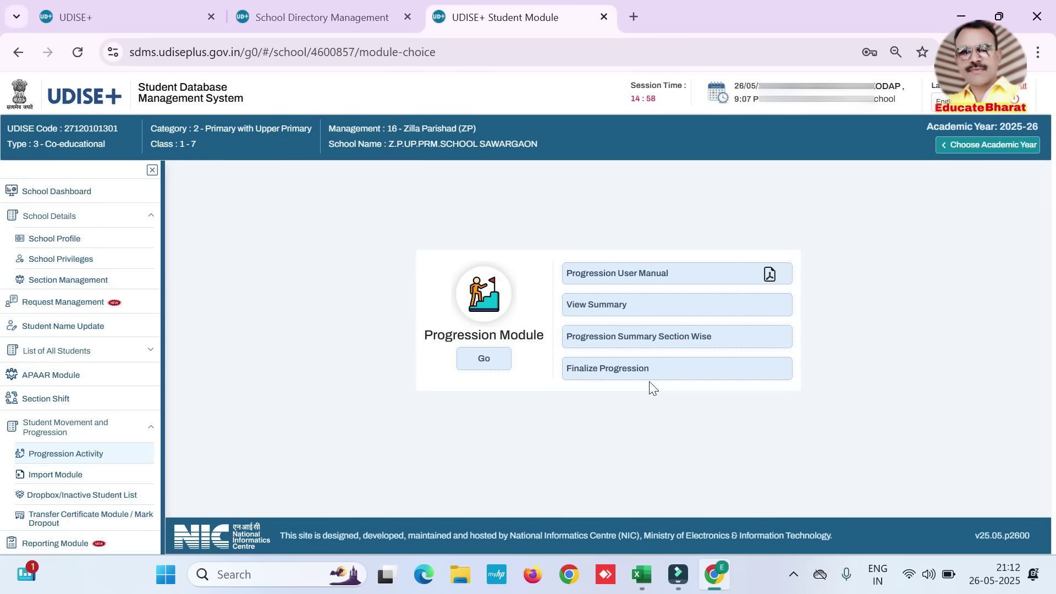
{"action": "left_click", "coordinate": [487, 363]}
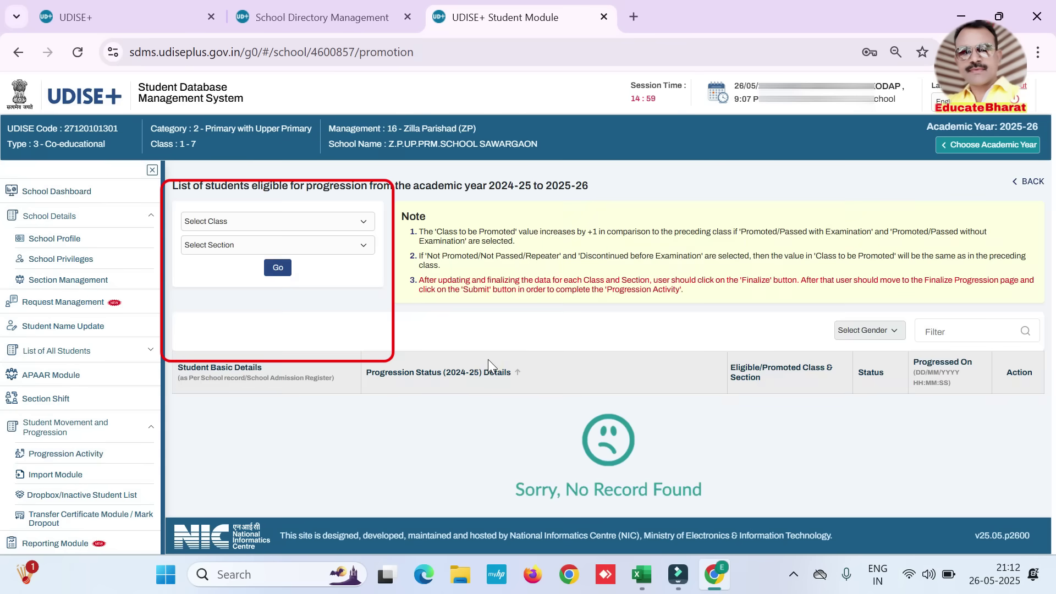
- List the students eligible for progression in Class I, Section A and look through their entries
{"action": "left_click", "coordinate": [261, 223]}
{"action": "left_click", "coordinate": [243, 261]}
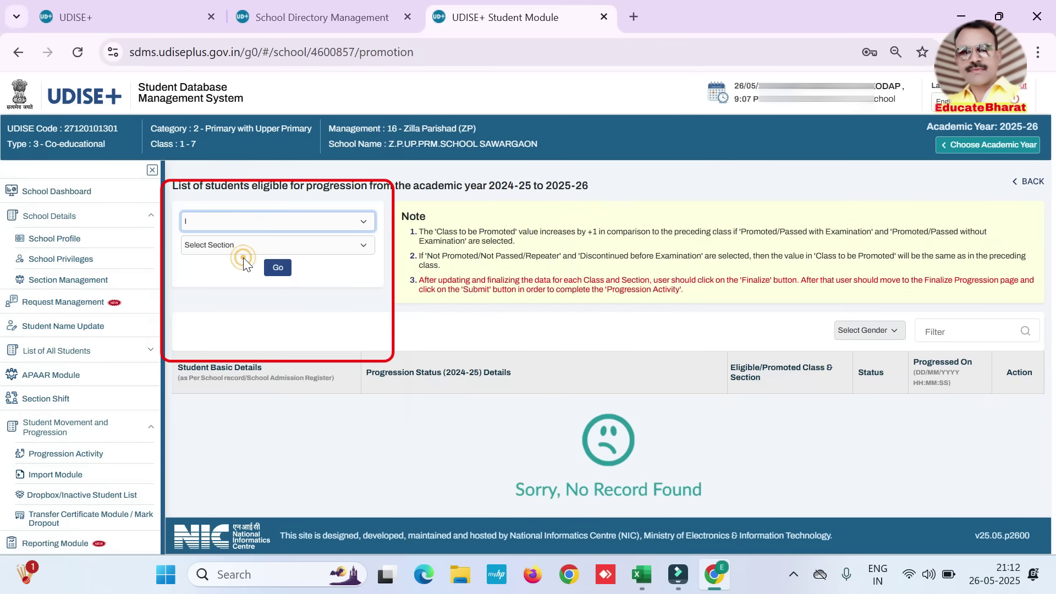
{"action": "left_click", "coordinate": [219, 243]}
{"action": "left_click", "coordinate": [209, 284]}
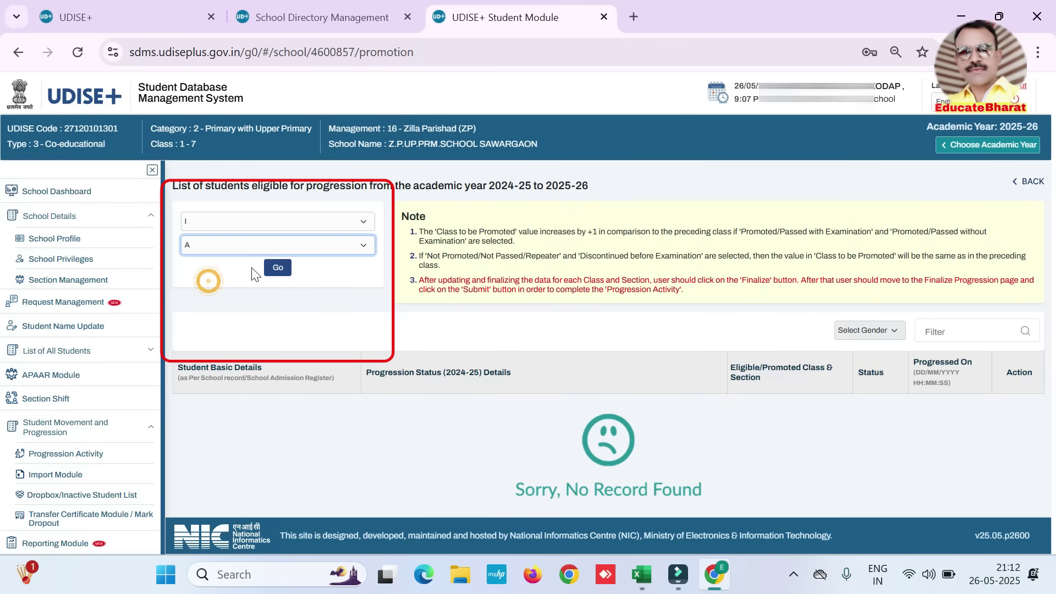
{"action": "left_click", "coordinate": [278, 270]}
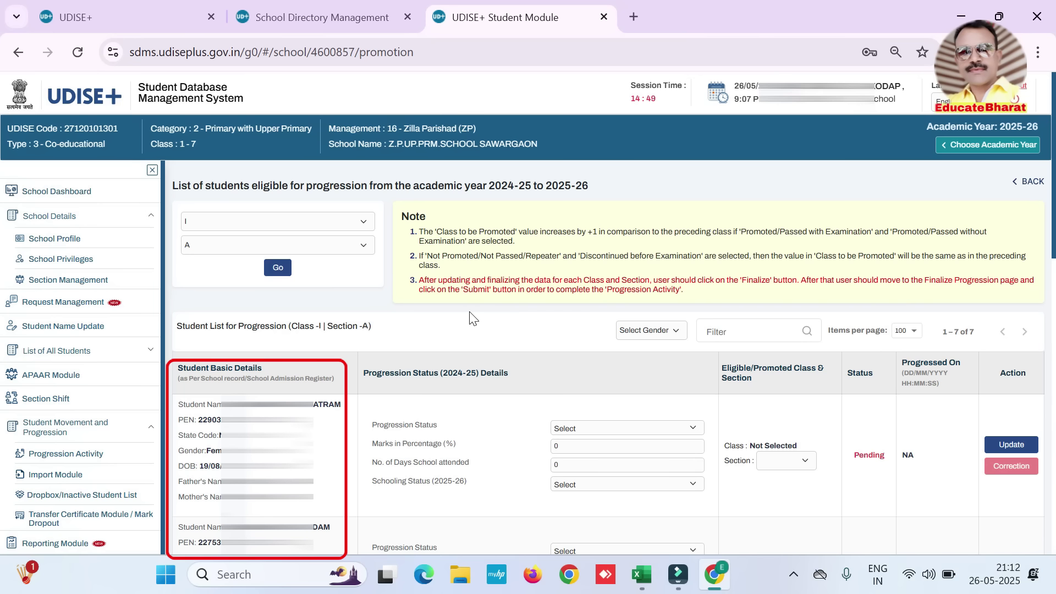
{"action": "scroll", "coordinate": [1052, 297], "scroll_direction": "down", "scroll_amount": 4}
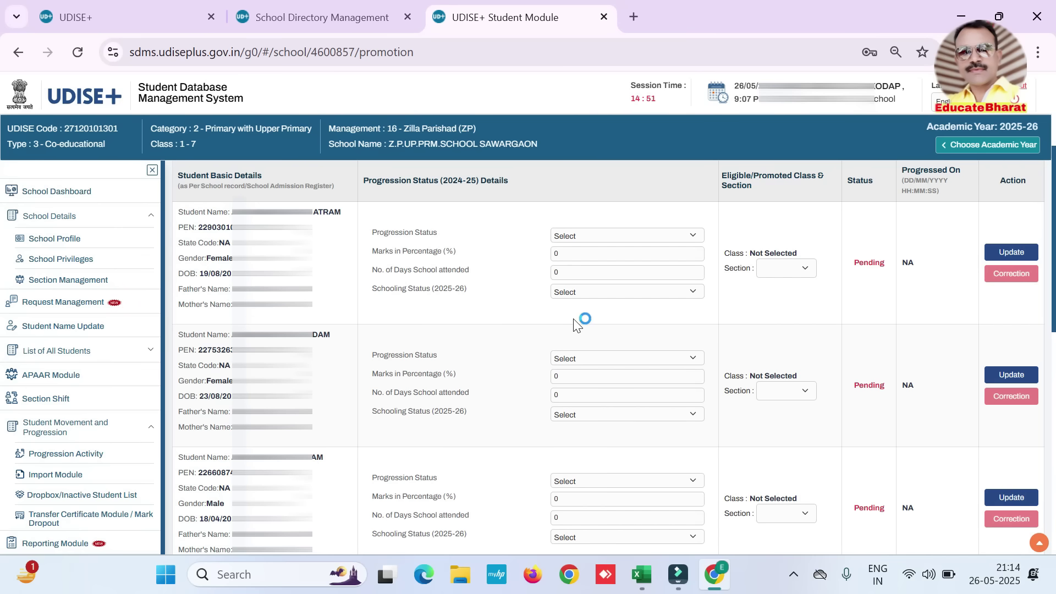
- Open Section Management, choose Class I for adding a section, and check the existing sections of Class I
{"action": "left_click", "coordinate": [57, 282]}
{"action": "left_click", "coordinate": [221, 236]}
{"action": "left_click", "coordinate": [206, 279]}
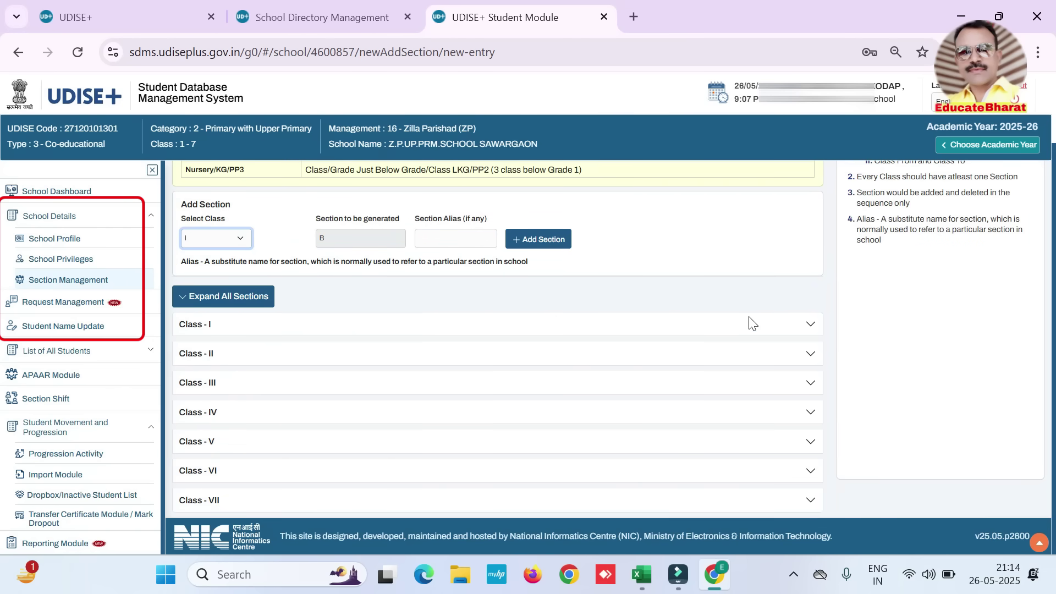
{"action": "left_click_drag", "start_coordinate": [180, 329], "coordinate": [309, 332]}
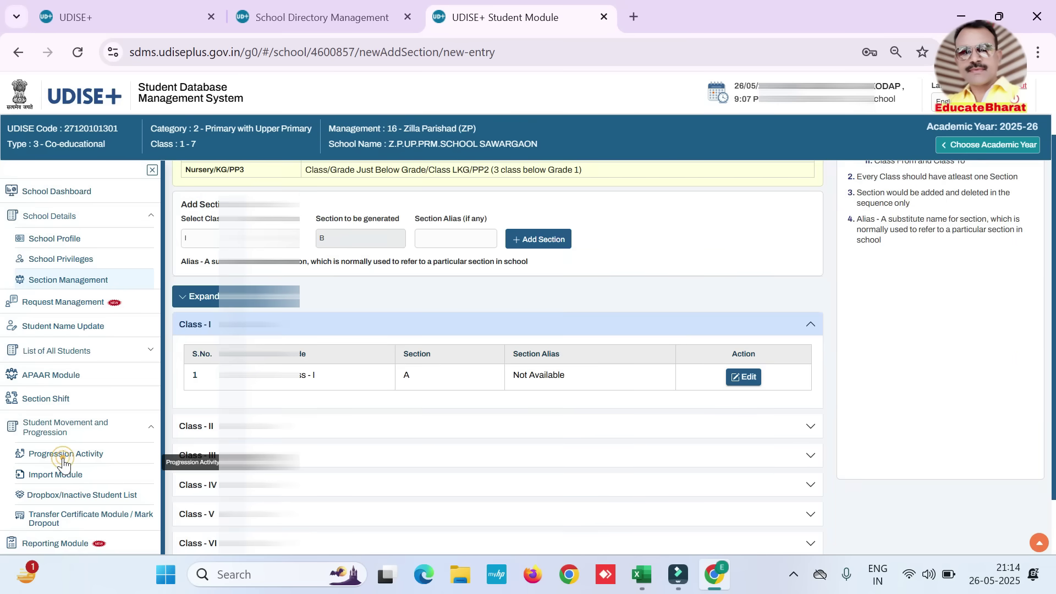
- Reopen the Progression Module, load the Class I, Section A student list, and review the progression status fields and first student
{"action": "left_click", "coordinate": [61, 455]}
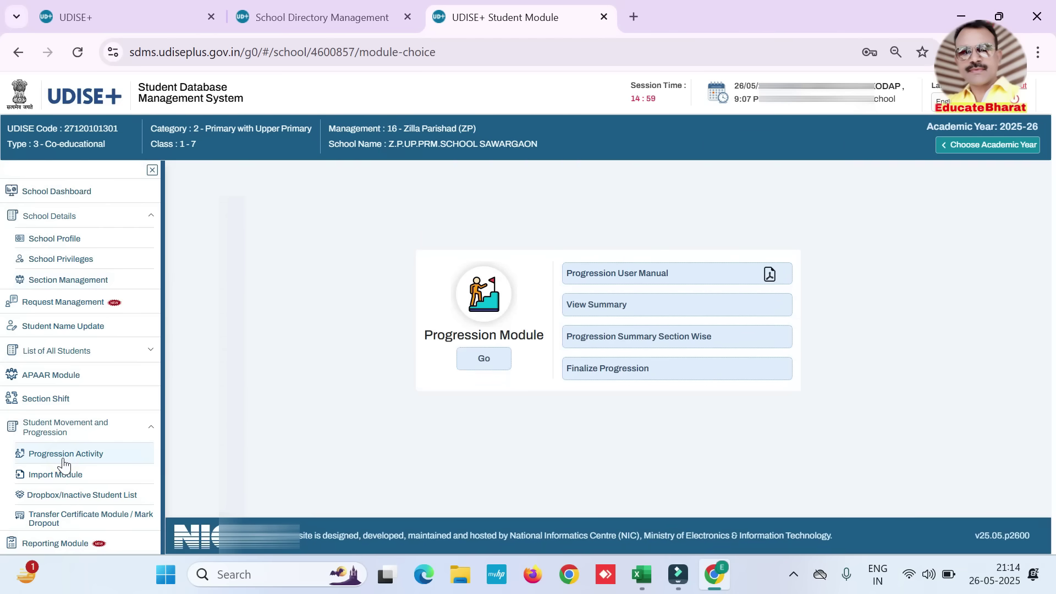
{"action": "left_click", "coordinate": [474, 365]}
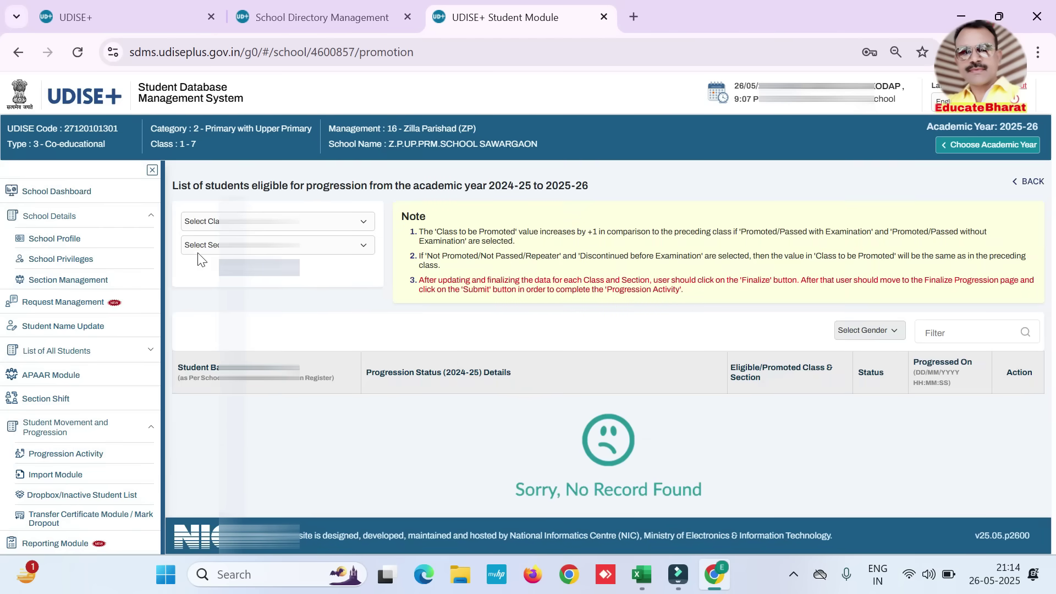
{"action": "left_click", "coordinate": [226, 261]}
{"action": "left_click", "coordinate": [228, 245]}
{"action": "left_click", "coordinate": [220, 282]}
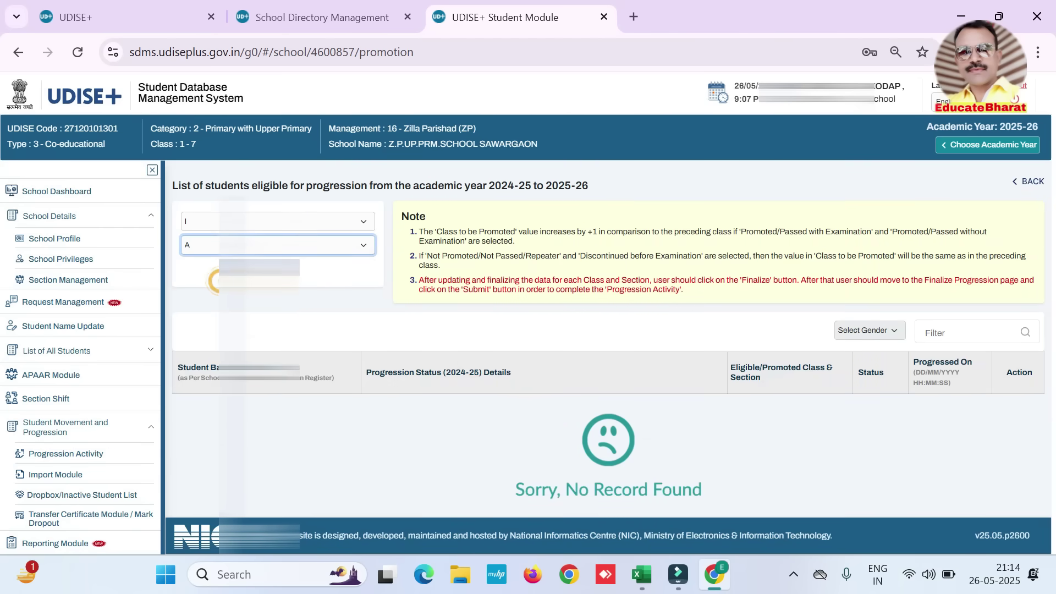
{"action": "left_click", "coordinate": [264, 268]}
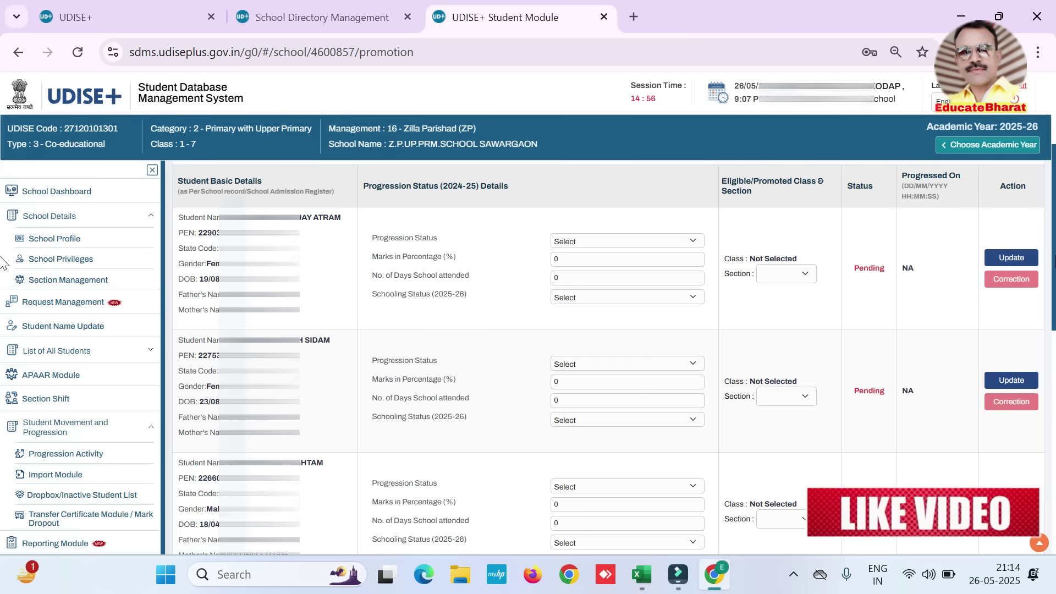
{"action": "left_click_drag", "start_coordinate": [368, 186], "coordinate": [508, 186]}
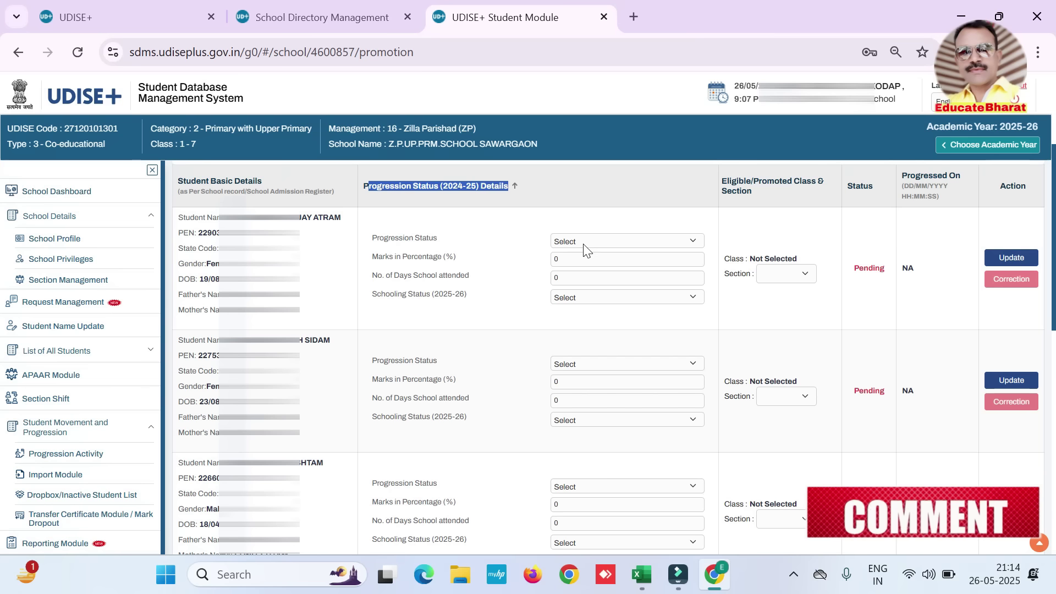
{"action": "left_click_drag", "start_coordinate": [233, 218], "coordinate": [333, 218]}
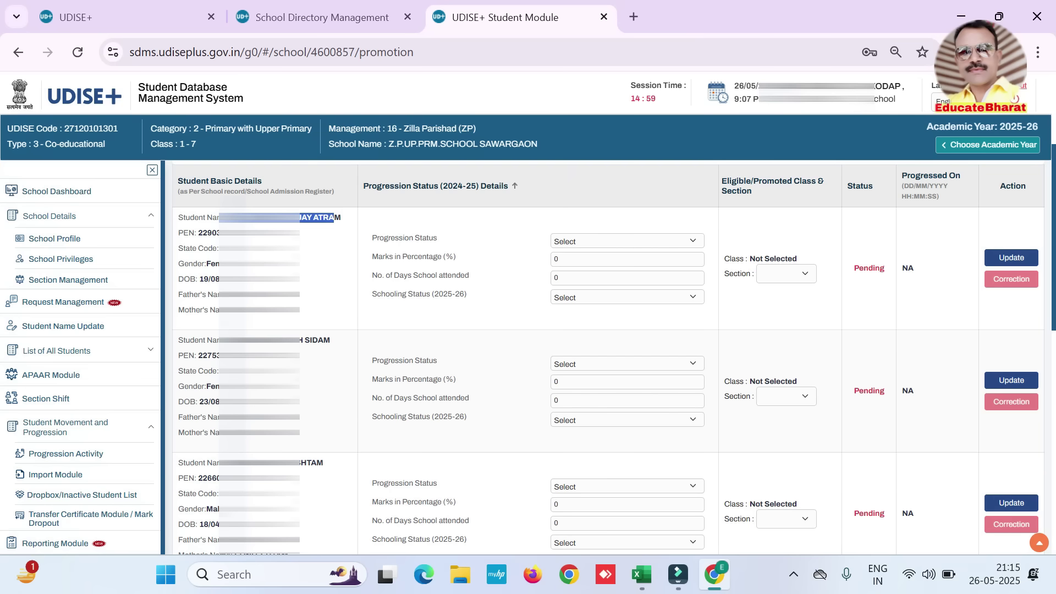
- Set the first student's progression status to Promoted/Passed with Examination
{"action": "left_click", "coordinate": [598, 219]}
{"action": "triple_click", "coordinate": [366, 239]}
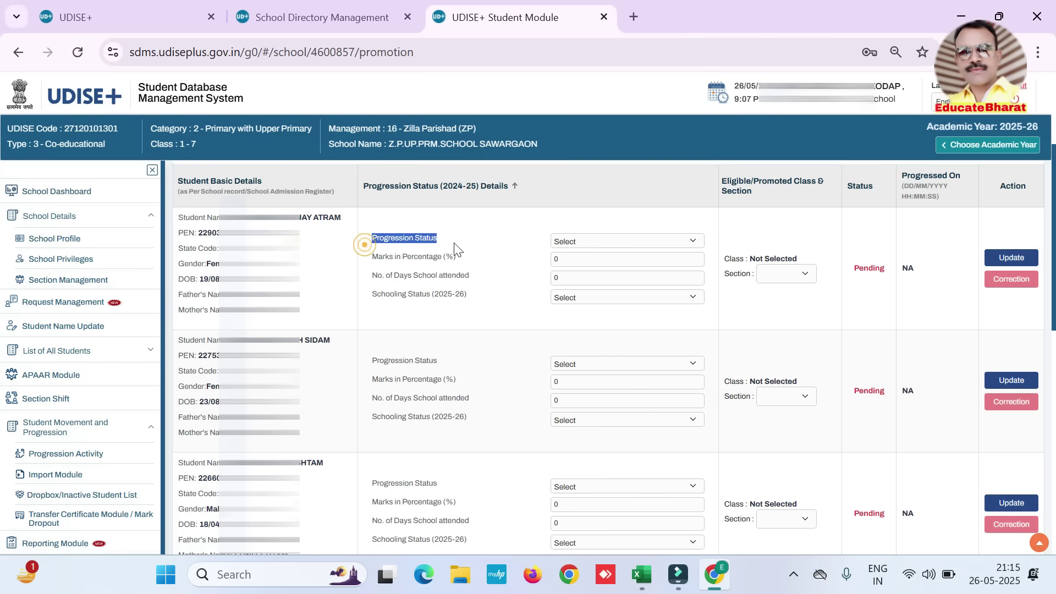
{"action": "left_click", "coordinate": [596, 240]}
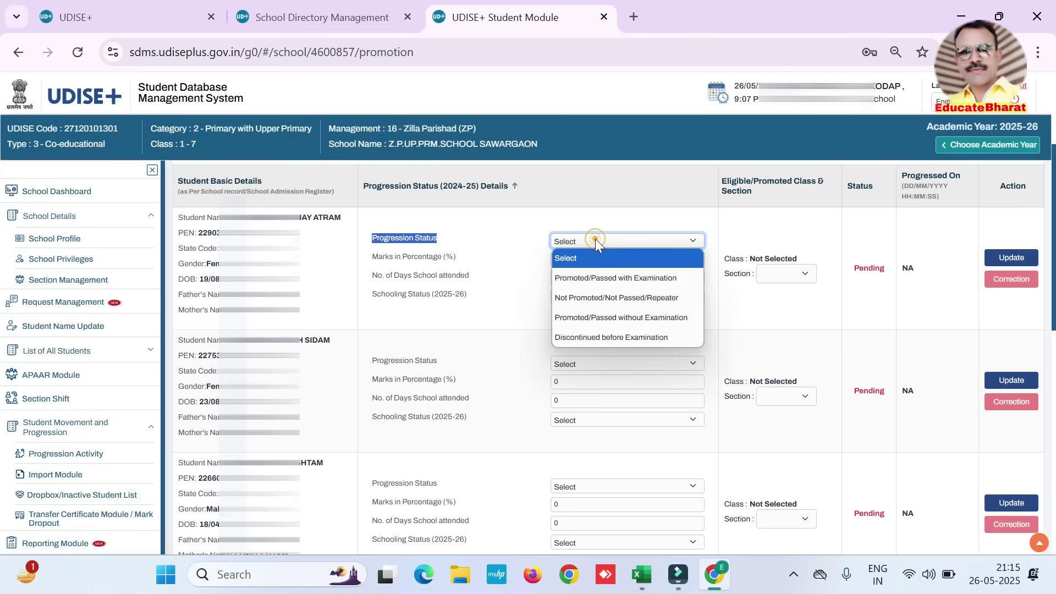
{"action": "left_click", "coordinate": [601, 278]}
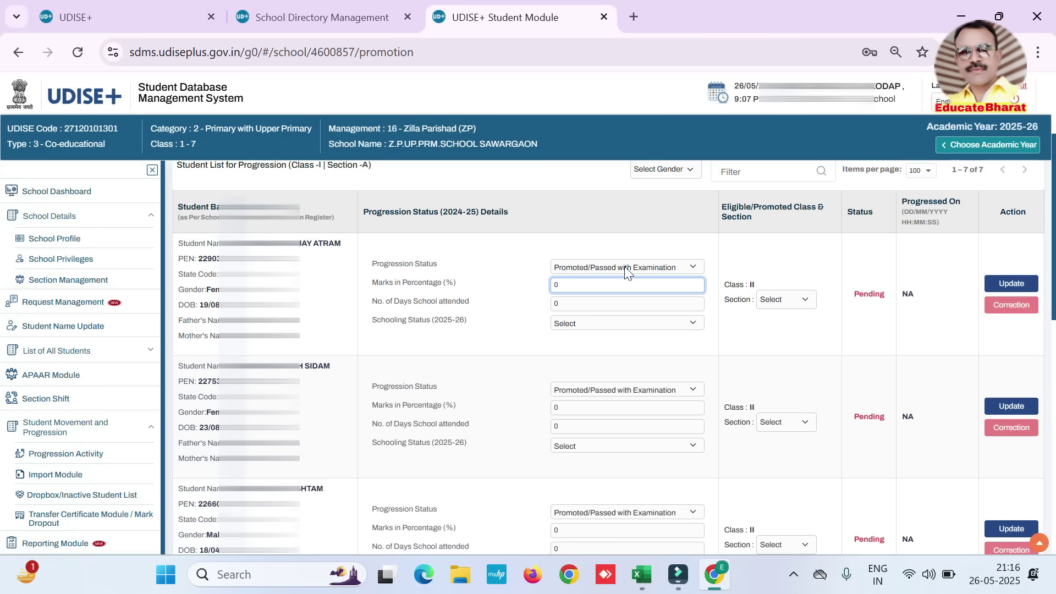
- Enter 91 percent marks and 213 school days attended for the first student, with schooling status Studying in Same School
{"action": "left_click_drag", "start_coordinate": [565, 285], "coordinate": [530, 283]}
{"action": "type", "text": "91"}
{"action": "key", "text": "Tab"}
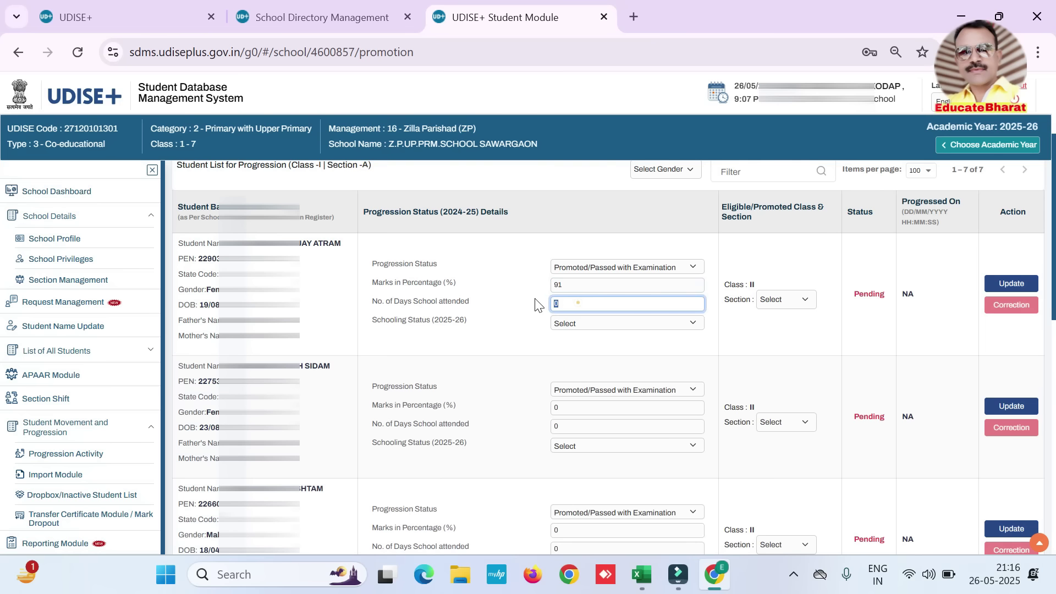
{"action": "type", "text": "213"}
{"action": "key", "text": "Tab"}
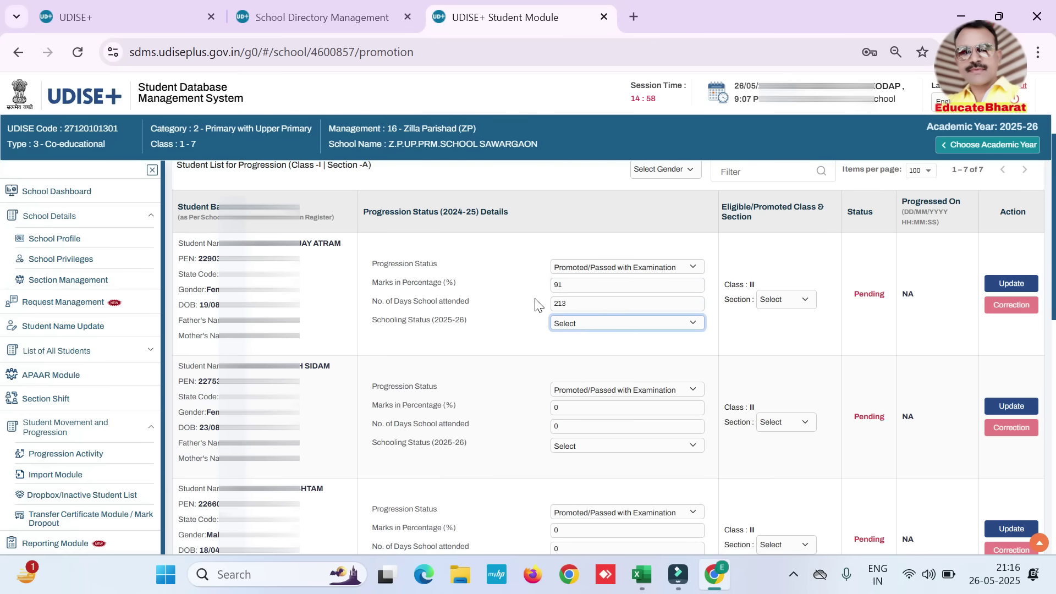
{"action": "left_click_drag", "start_coordinate": [542, 303], "coordinate": [588, 323]}
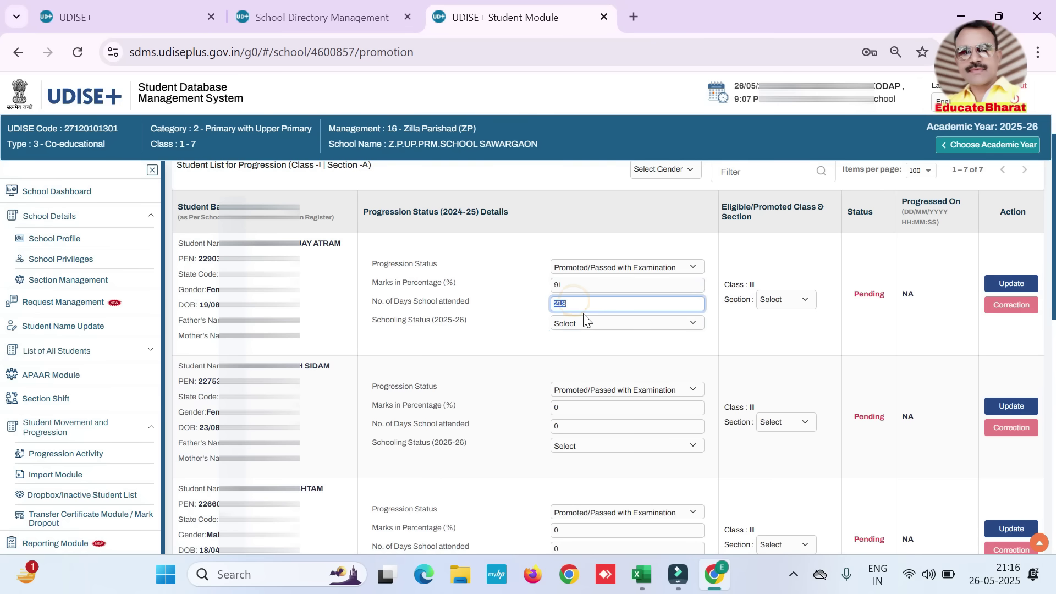
{"action": "left_click", "coordinate": [588, 324]}
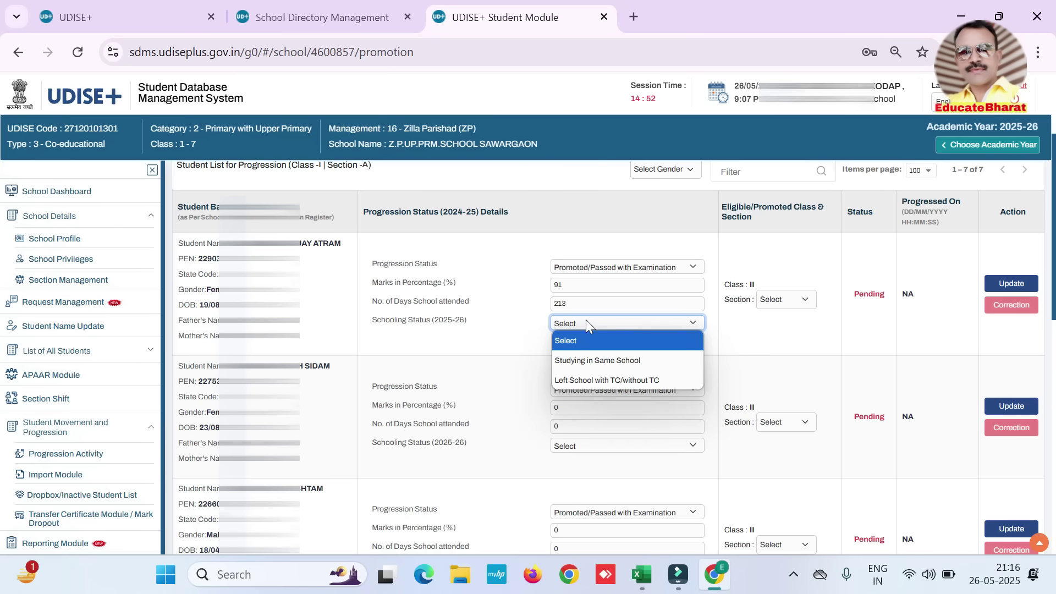
{"action": "left_click", "coordinate": [612, 359]}
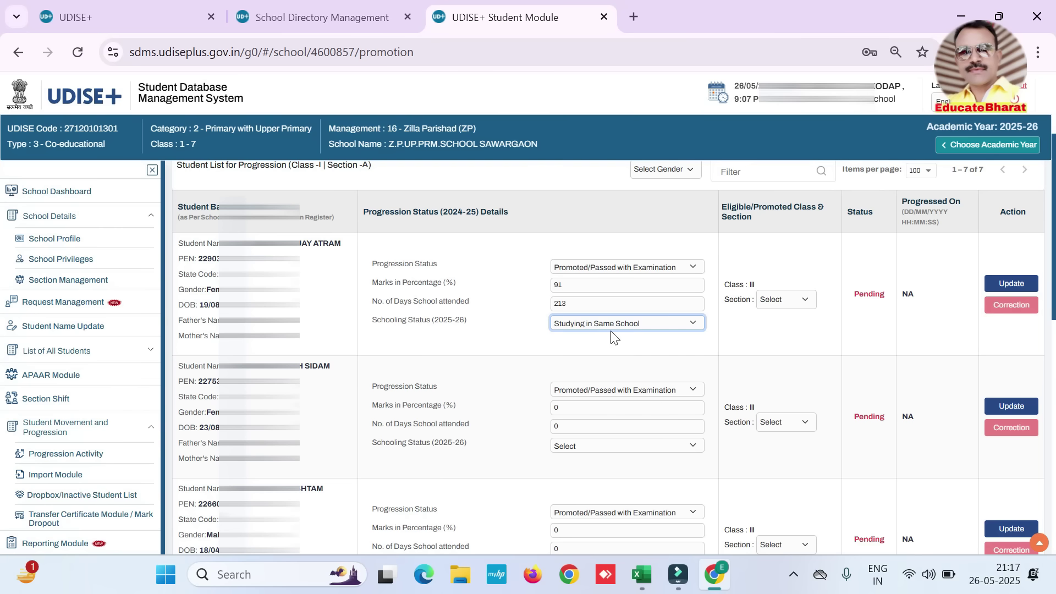
- Try Left School with TC/without TC as the first student's schooling status, and switch it back to Studying in Same School
{"action": "left_click", "coordinate": [612, 329]}
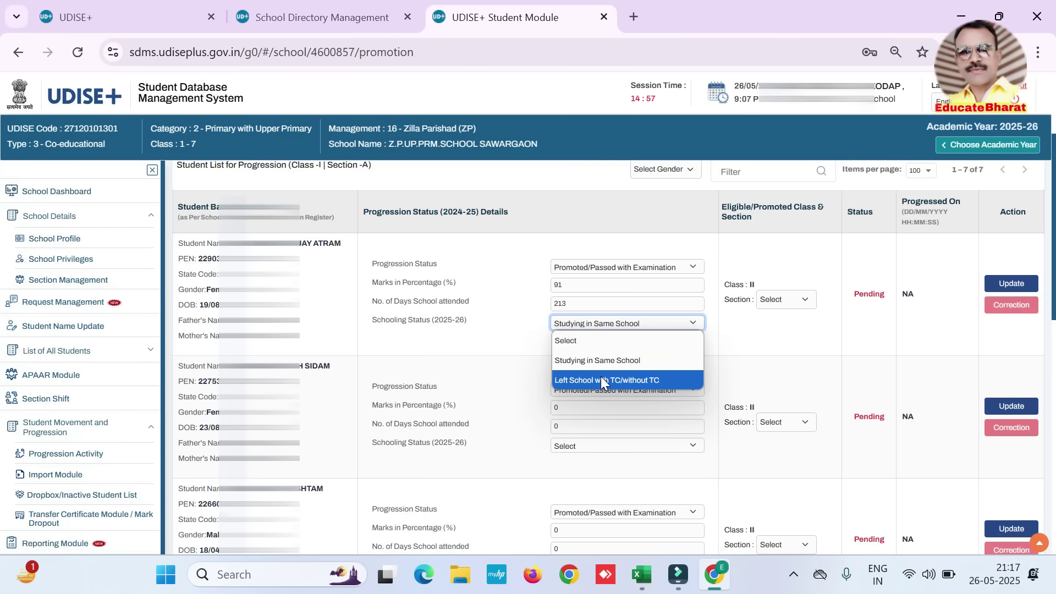
{"action": "left_click", "coordinate": [601, 378]}
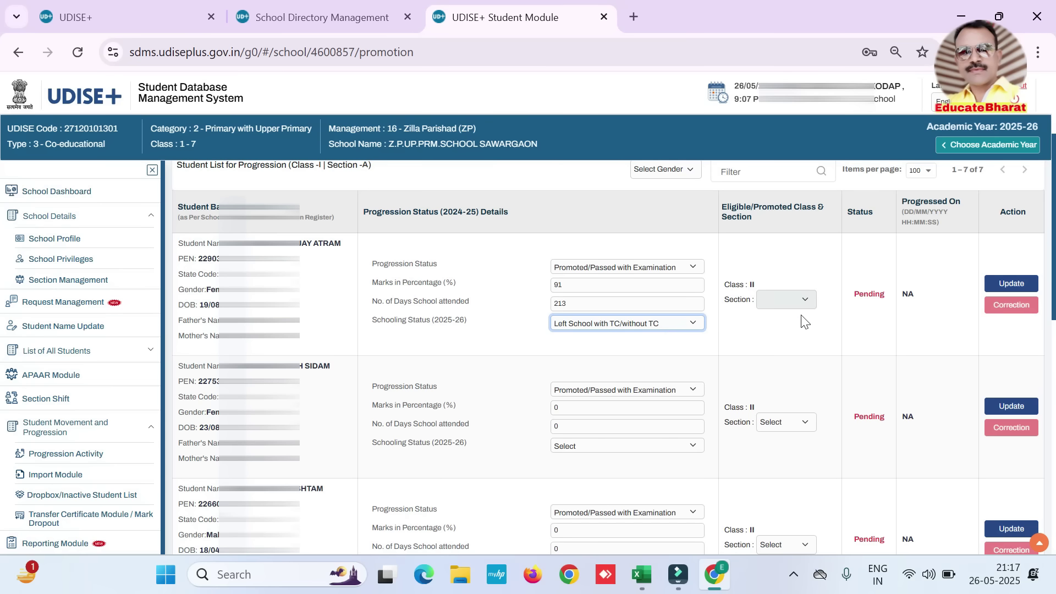
{"action": "left_click", "coordinate": [617, 325]}
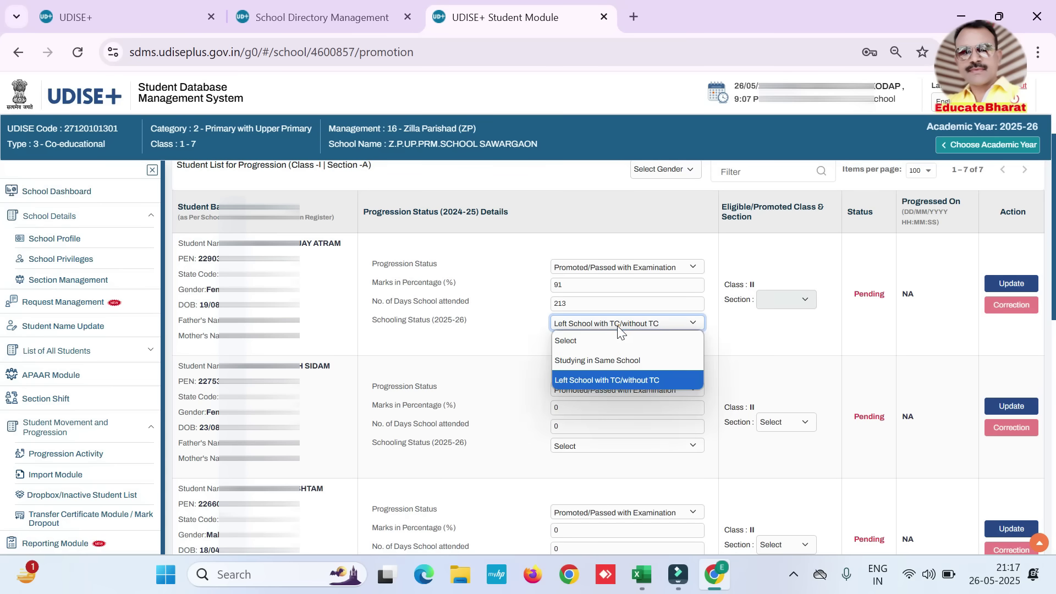
{"action": "left_click", "coordinate": [609, 359]}
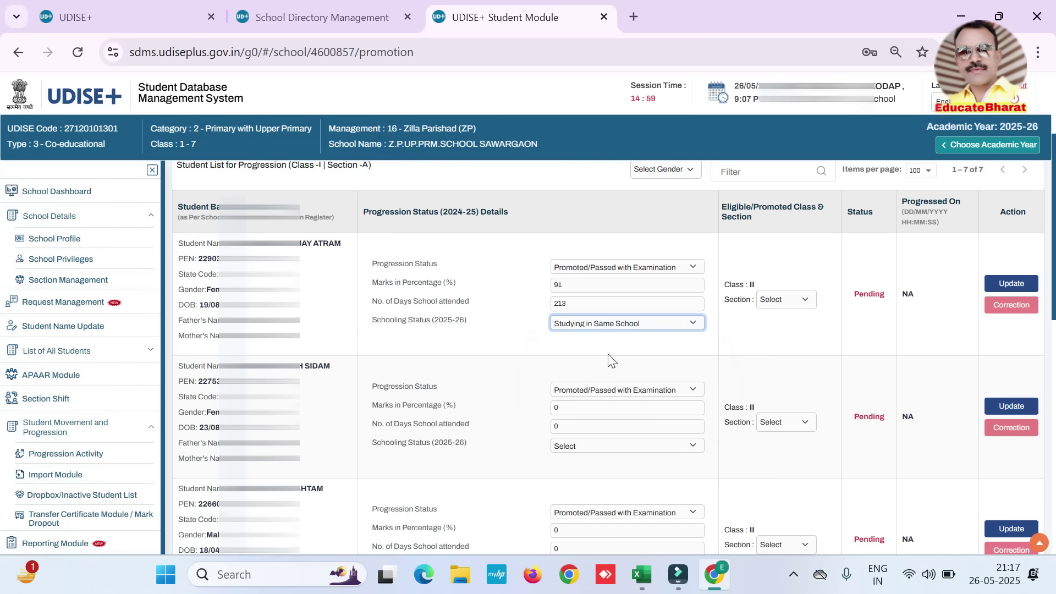
- Assign the first student to Section A of Class II, update the record, and check its status
{"action": "left_click", "coordinate": [783, 299]}
{"action": "left_click", "coordinate": [783, 340]}
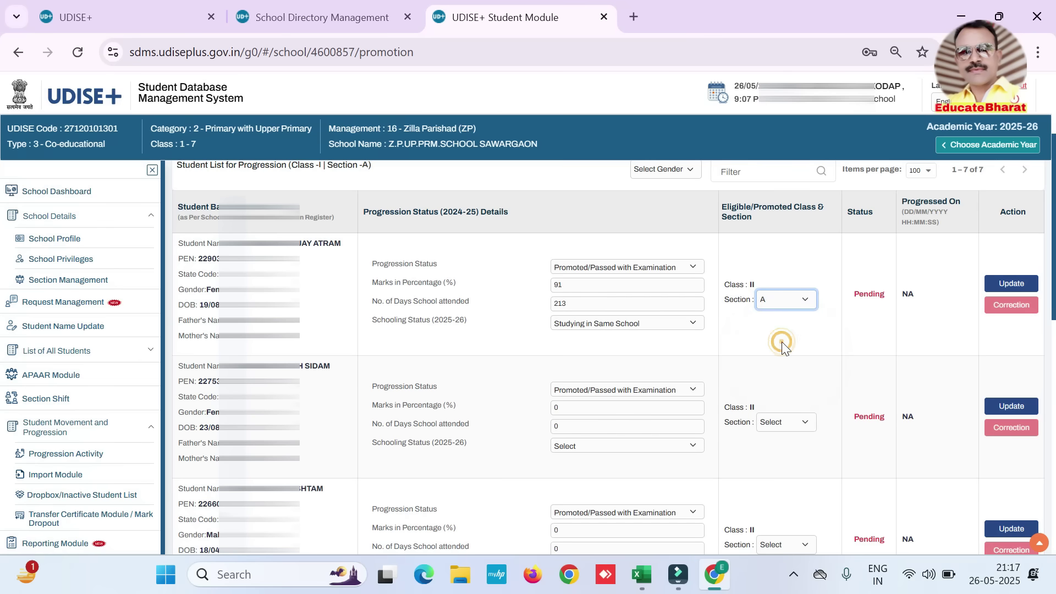
{"action": "left_click", "coordinate": [1026, 284]}
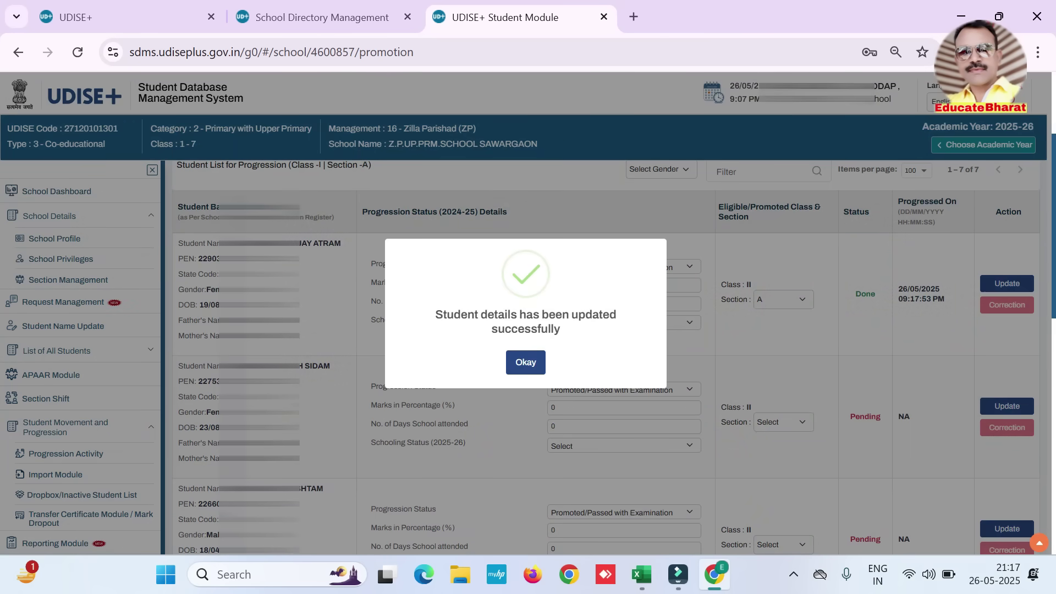
{"action": "left_click", "coordinate": [532, 365]}
{"action": "double_click", "coordinate": [850, 292]}
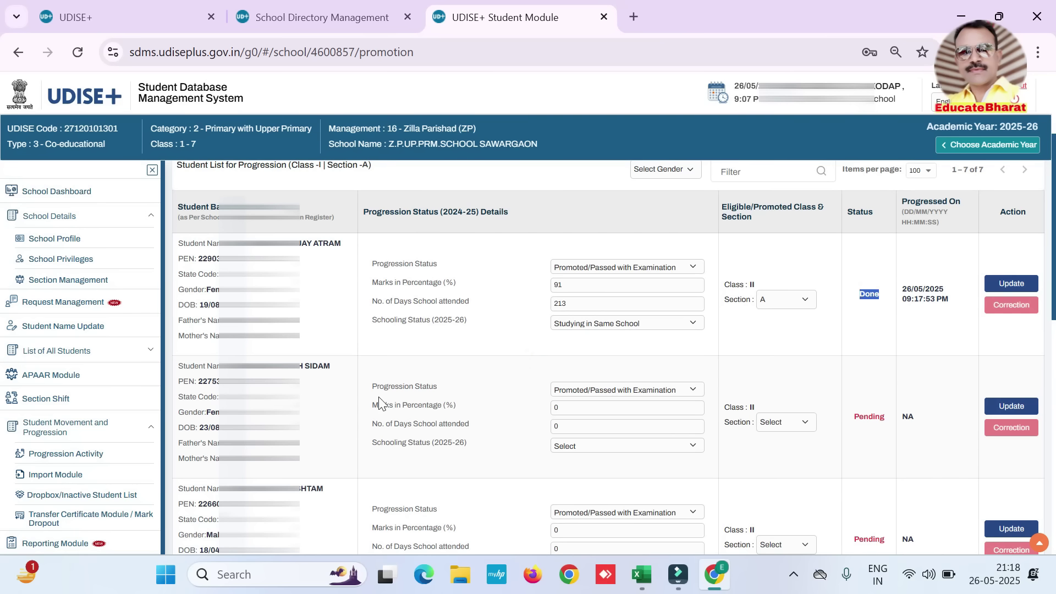
- Mark the second student as Not Promoted/Not Passed/Repeater, with 32 percent marks and 212 school days attended
{"action": "left_click", "coordinate": [608, 390]}
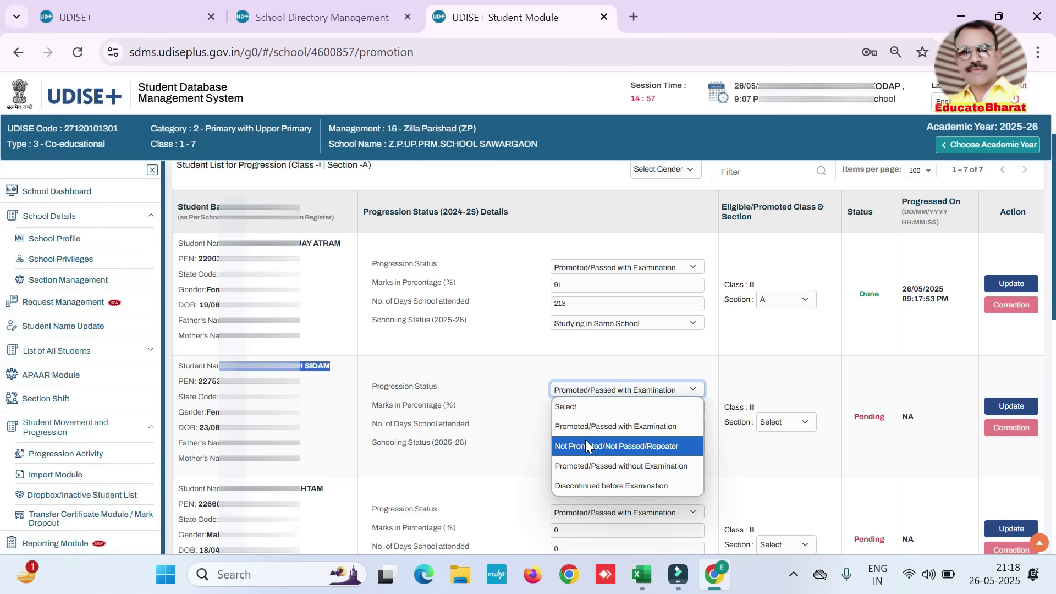
{"action": "left_click", "coordinate": [584, 441]}
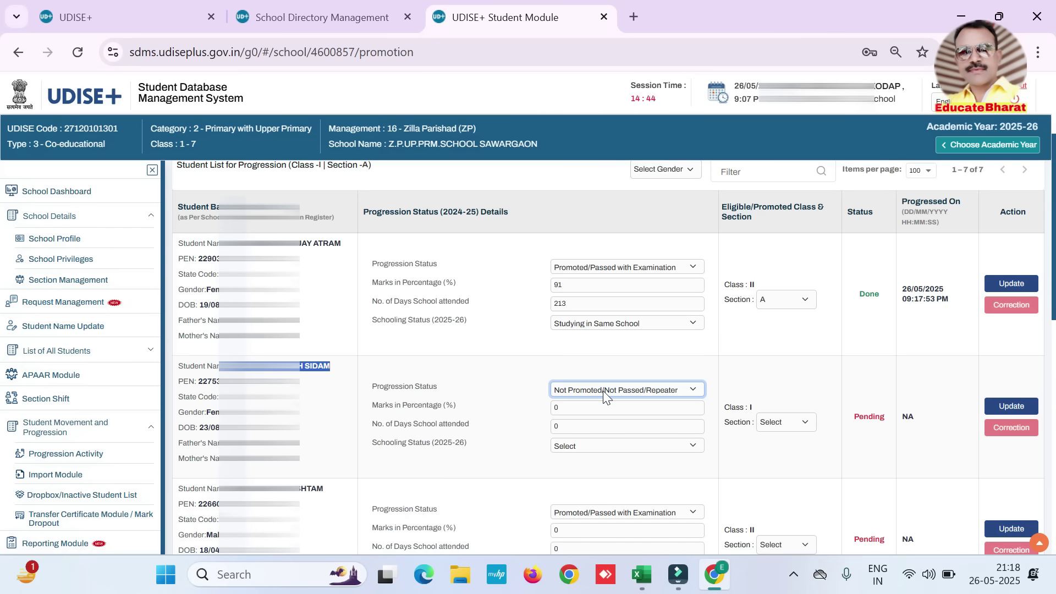
{"action": "left_click", "coordinate": [603, 391]}
{"action": "left_click", "coordinate": [603, 390]}
{"action": "double_click", "coordinate": [579, 407]}
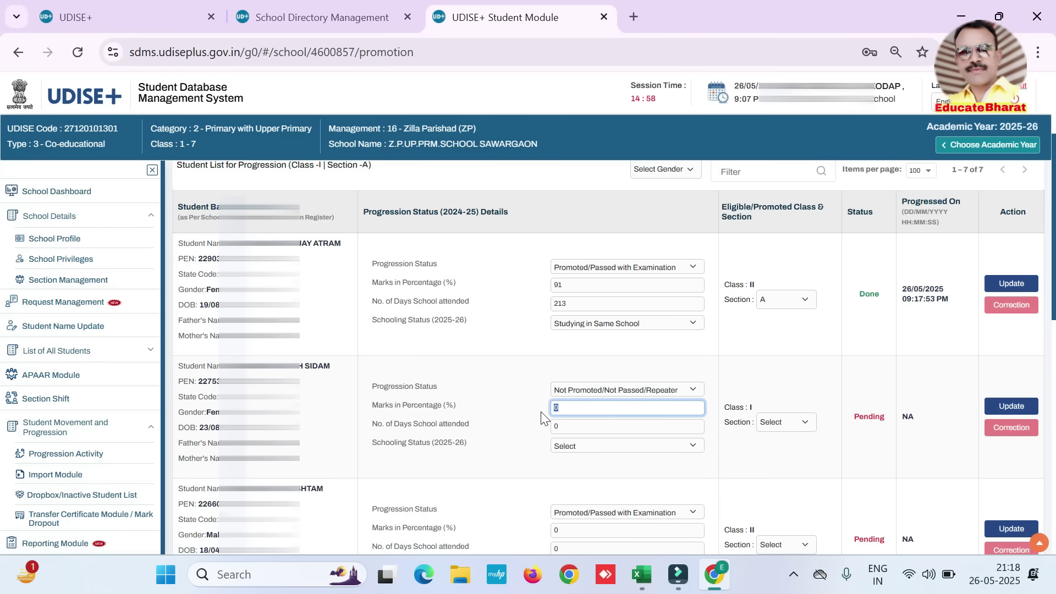
{"action": "type", "text": "32"}
{"action": "double_click", "coordinate": [577, 426]}
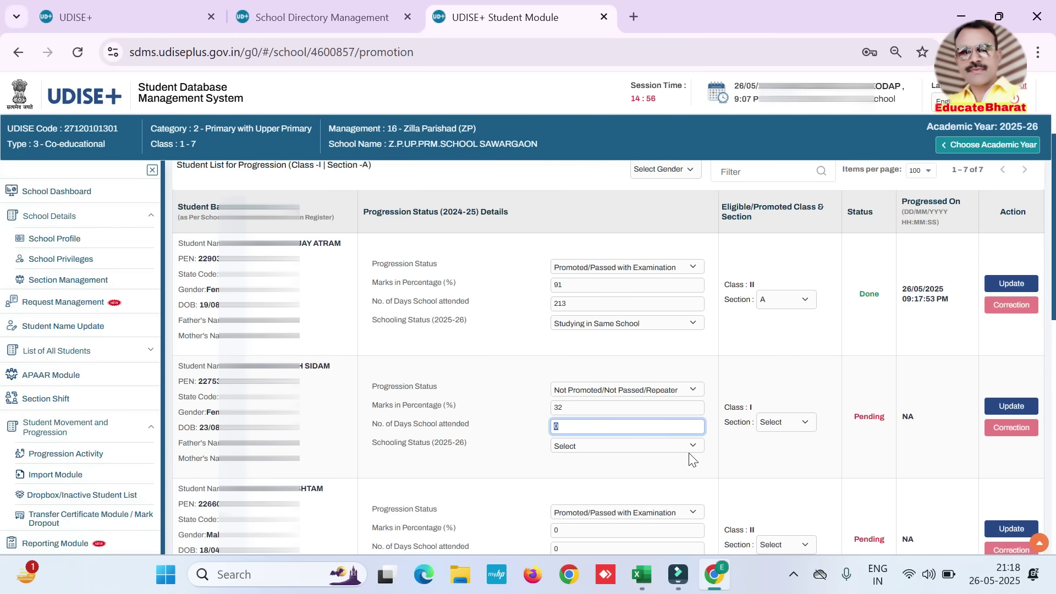
{"action": "type", "text": "212"}
- Set the second student's schooling status to Left School with TC/without TC and update the record
{"action": "left_click", "coordinate": [610, 447]}
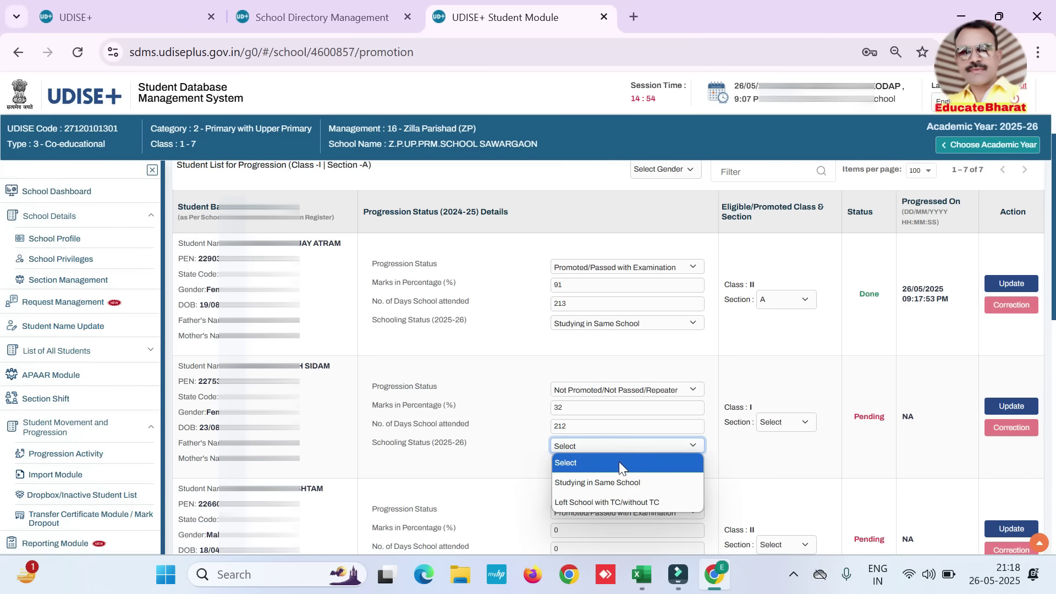
{"action": "left_click", "coordinate": [608, 482]}
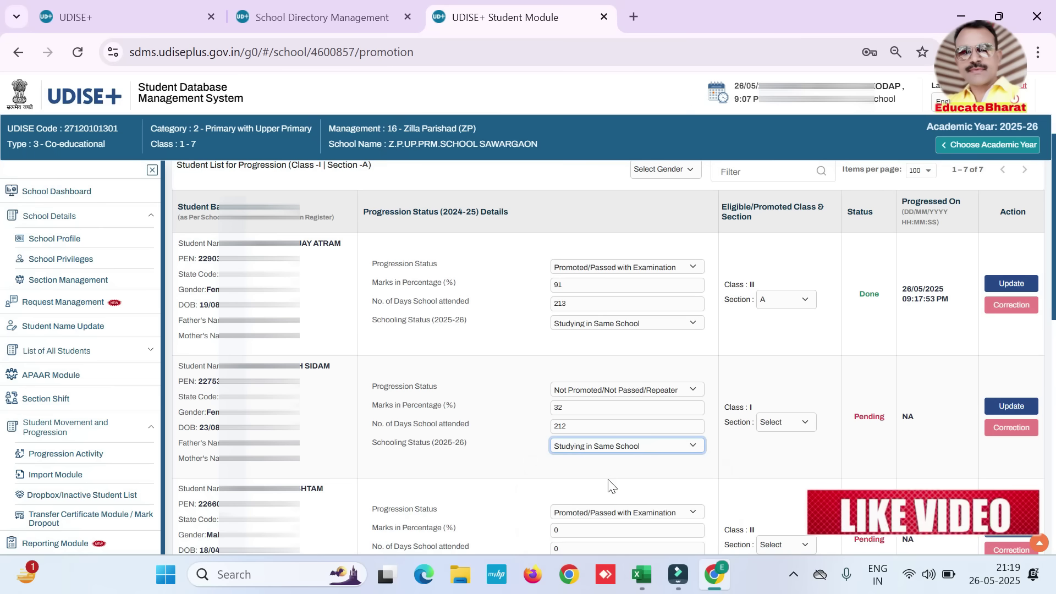
{"action": "left_click", "coordinate": [614, 446]}
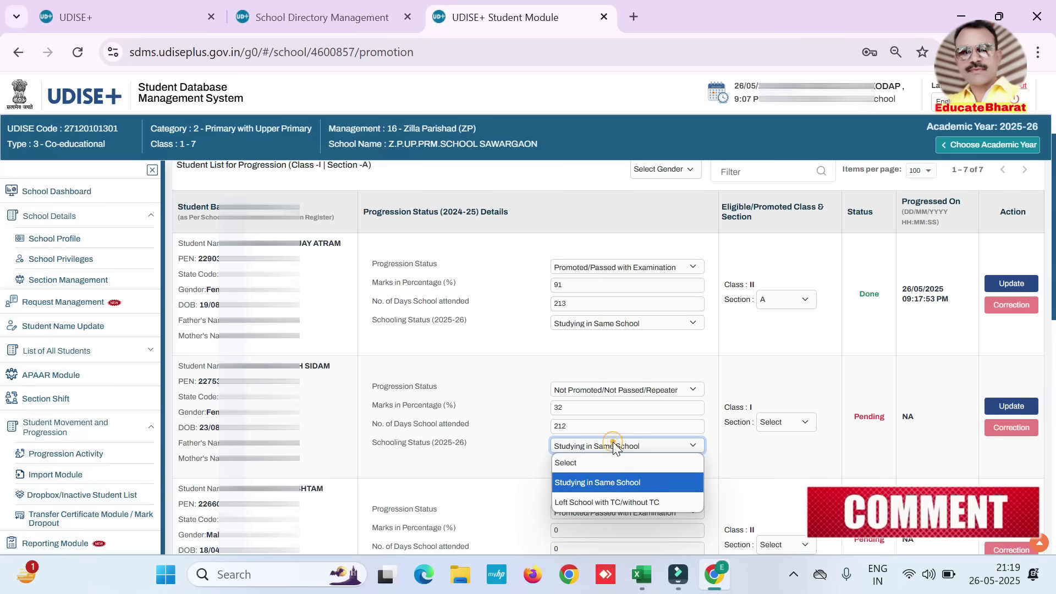
{"action": "left_click", "coordinate": [599, 503]}
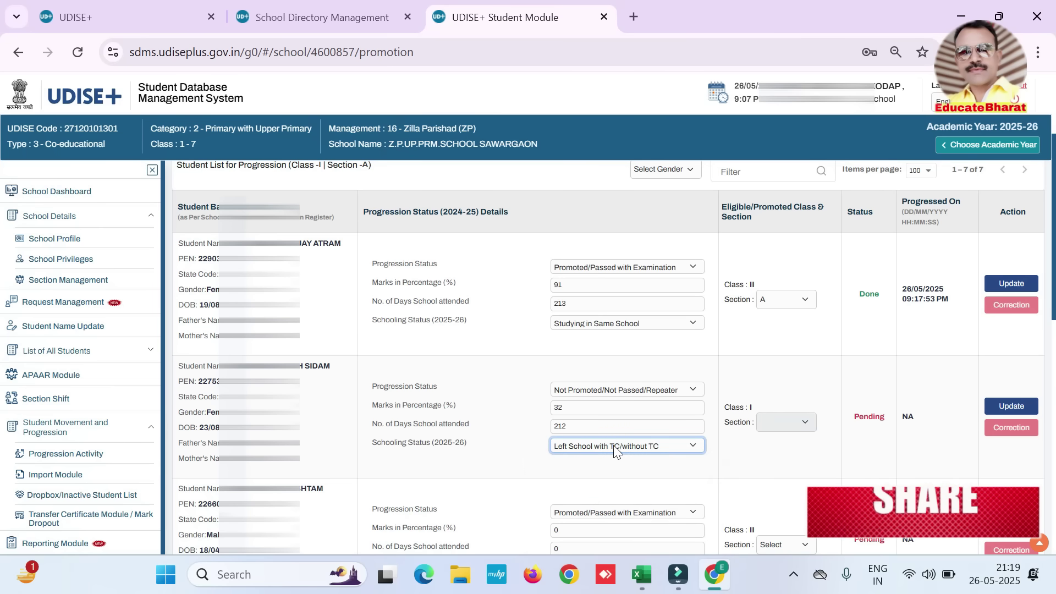
{"action": "left_click", "coordinate": [1012, 407]}
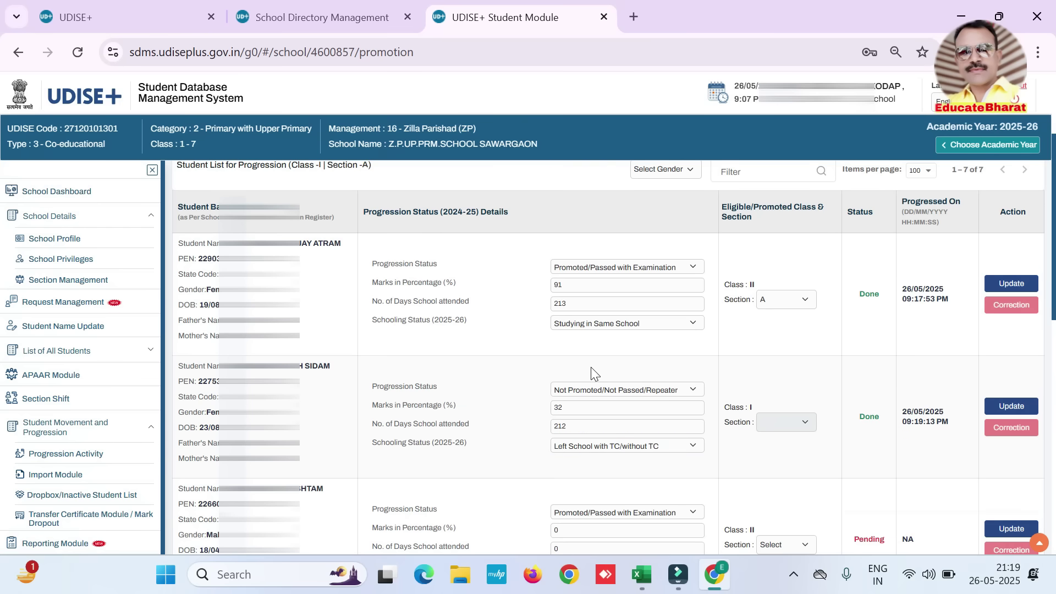
- Mark the third student as Promoted/Passed without Examination, with 214 school days attended and schooling status Studying in Same School
{"action": "scroll", "coordinate": [1052, 300], "scroll_direction": "down", "scroll_amount": 1}
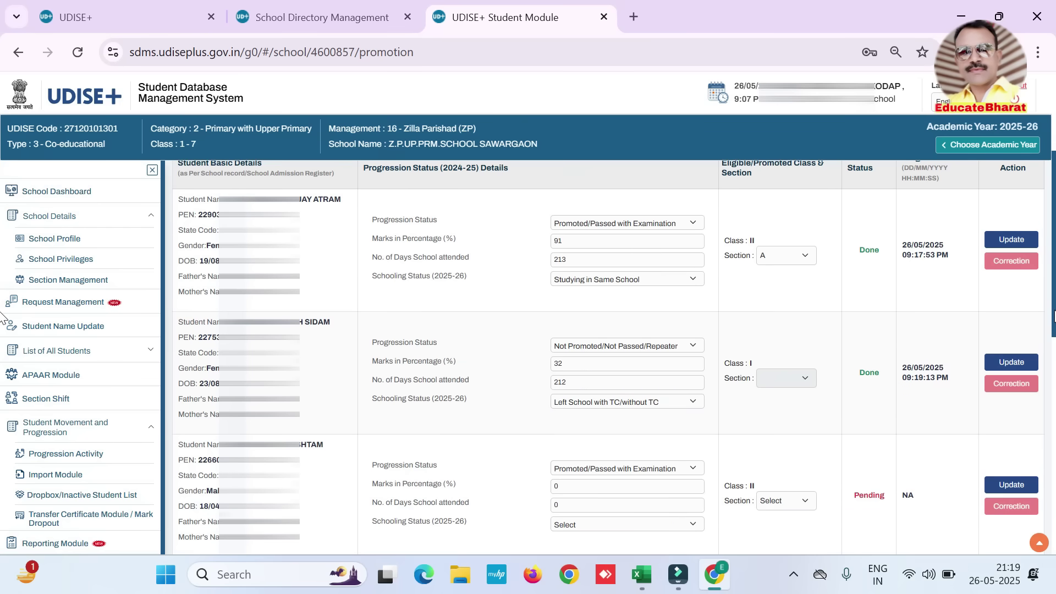
{"action": "left_click", "coordinate": [608, 469]}
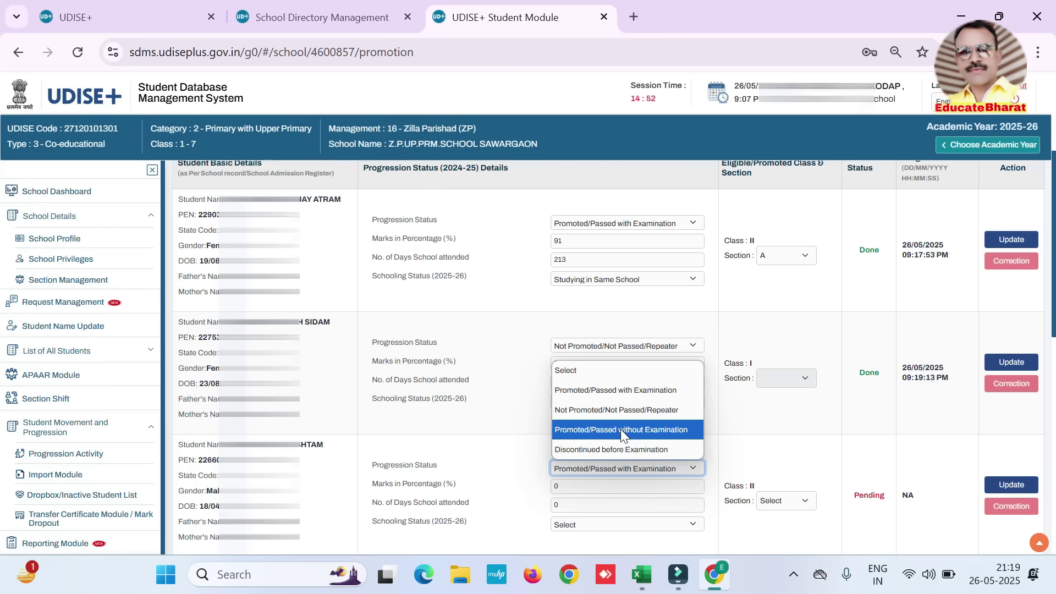
{"action": "left_click", "coordinate": [620, 429]}
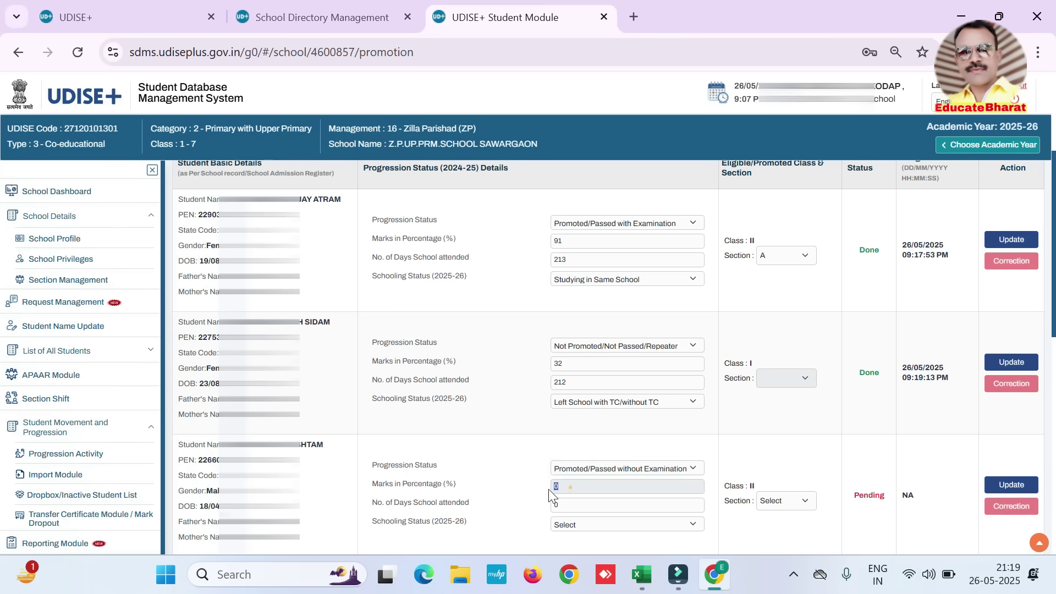
{"action": "left_click", "coordinate": [557, 505]}
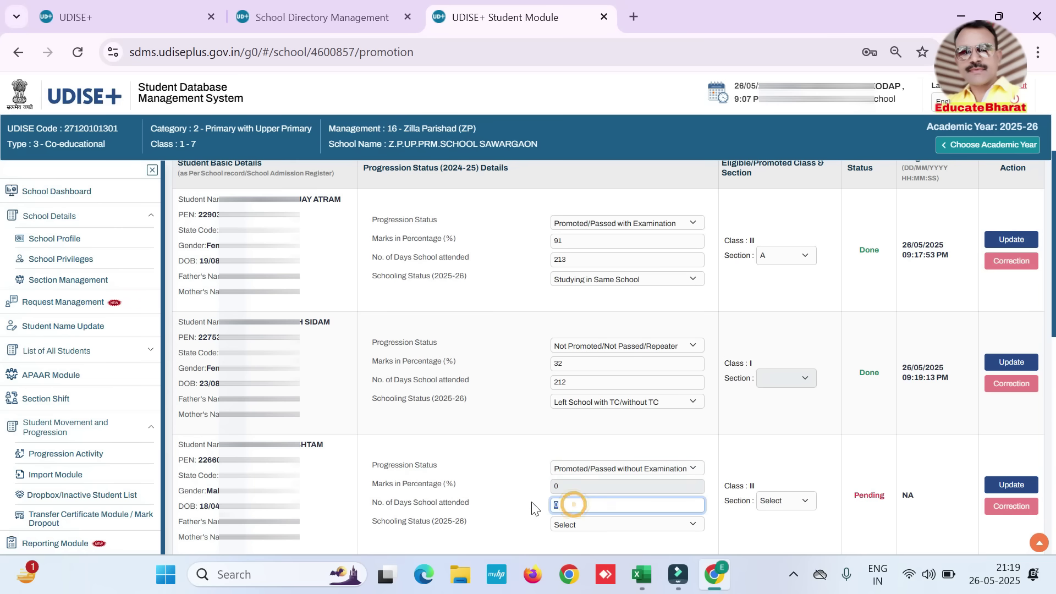
{"action": "key", "text": "BackSpace"}
{"action": "type", "text": "214"}
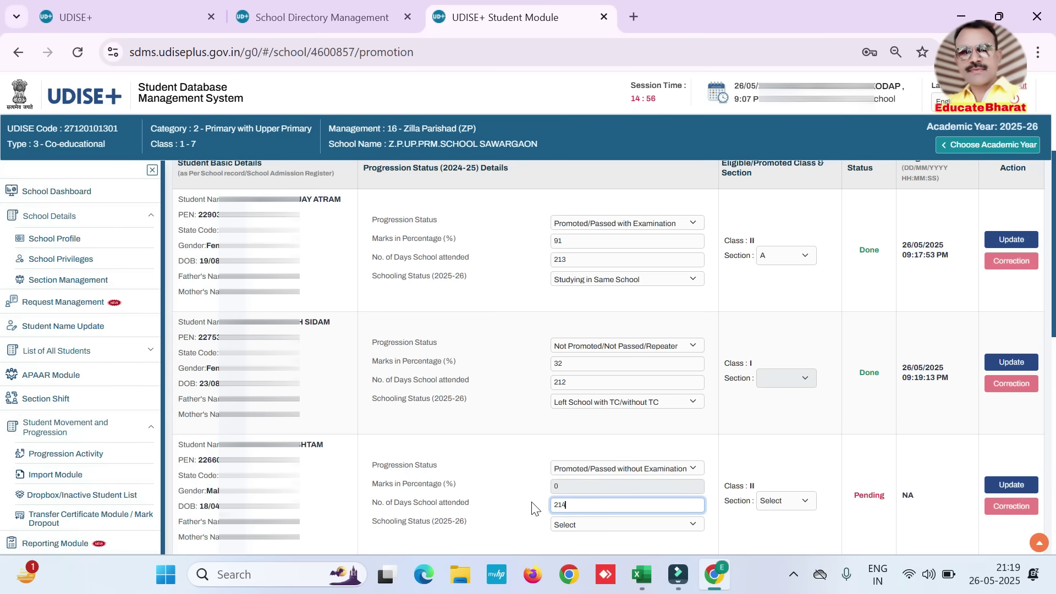
{"action": "key", "text": "ctrl+a"}
{"action": "left_click", "coordinate": [599, 523]}
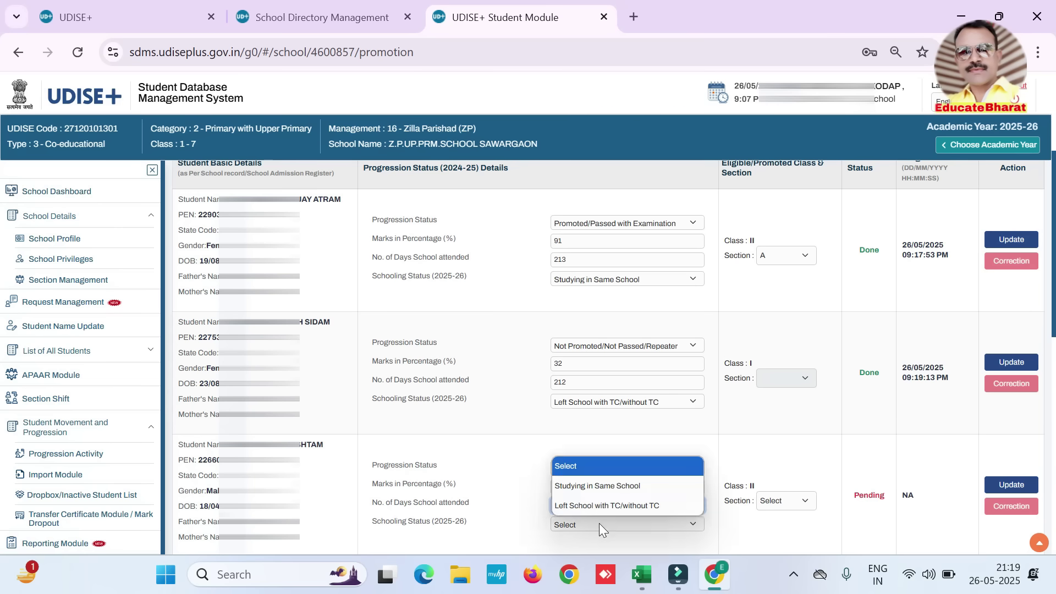
{"action": "left_click", "coordinate": [613, 487]}
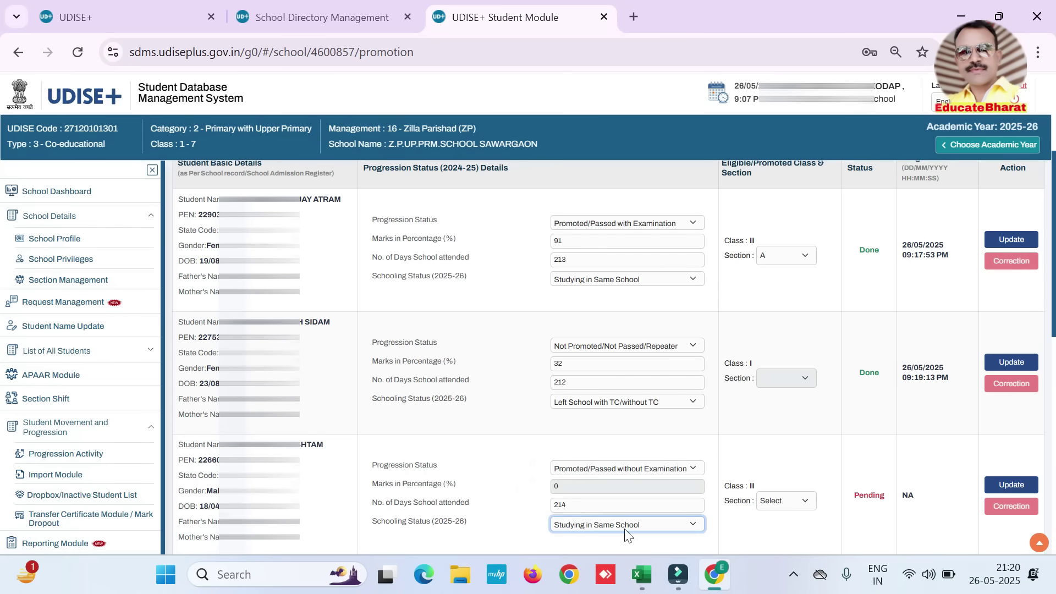
- Assign the third student to Section A of Class II and update the record, confirming promotion without examination
{"action": "left_click", "coordinate": [781, 508]}
{"action": "left_click", "coordinate": [778, 538]}
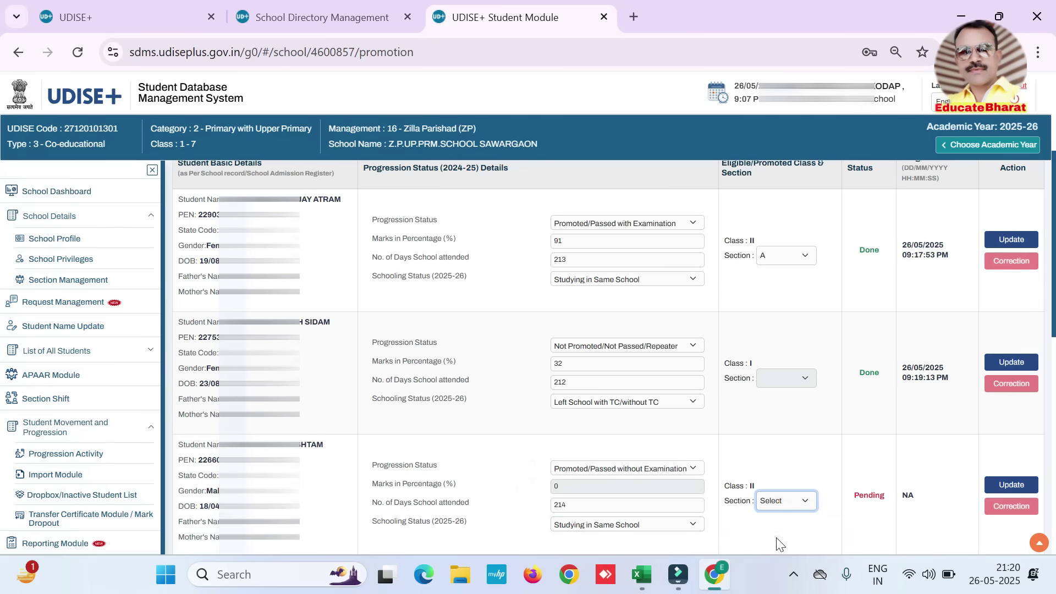
{"action": "left_click", "coordinate": [1002, 486]}
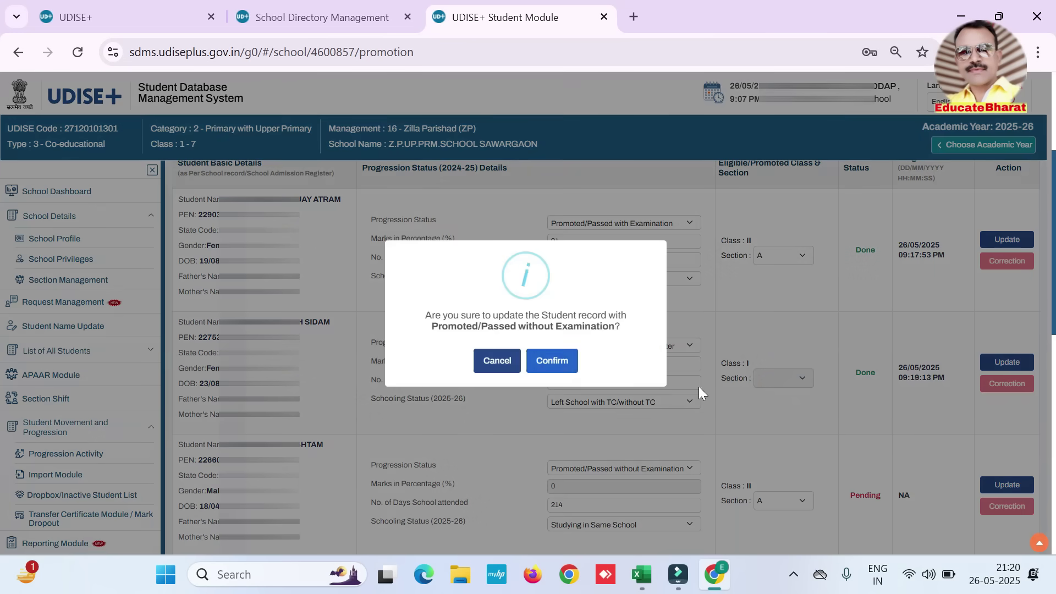
{"action": "left_click", "coordinate": [539, 359]}
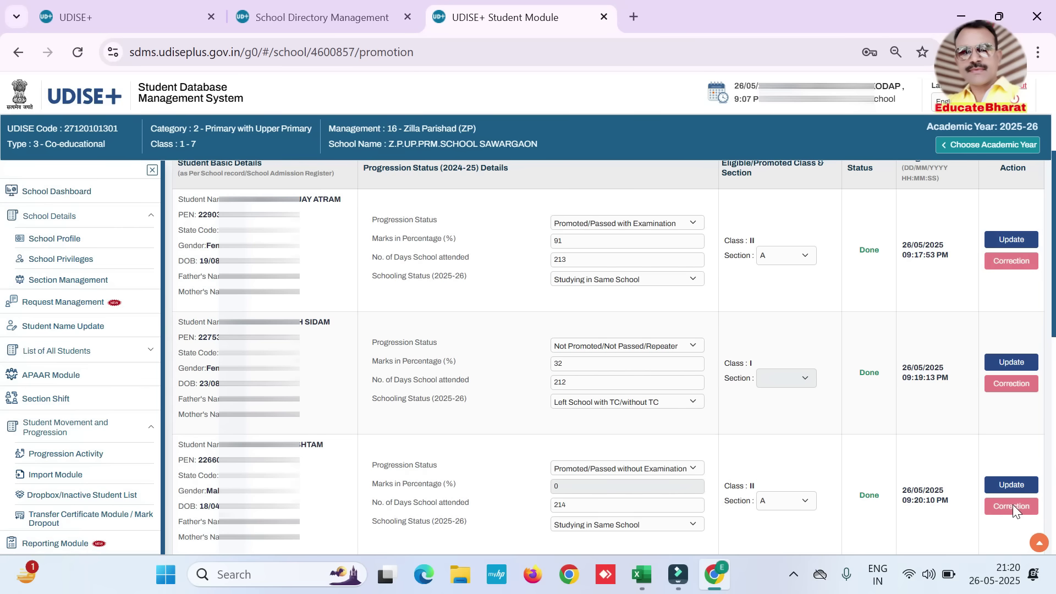
- Change the third student's progression status to Discontinued before Examination, with 214 school days attended
{"action": "left_click", "coordinate": [569, 468]}
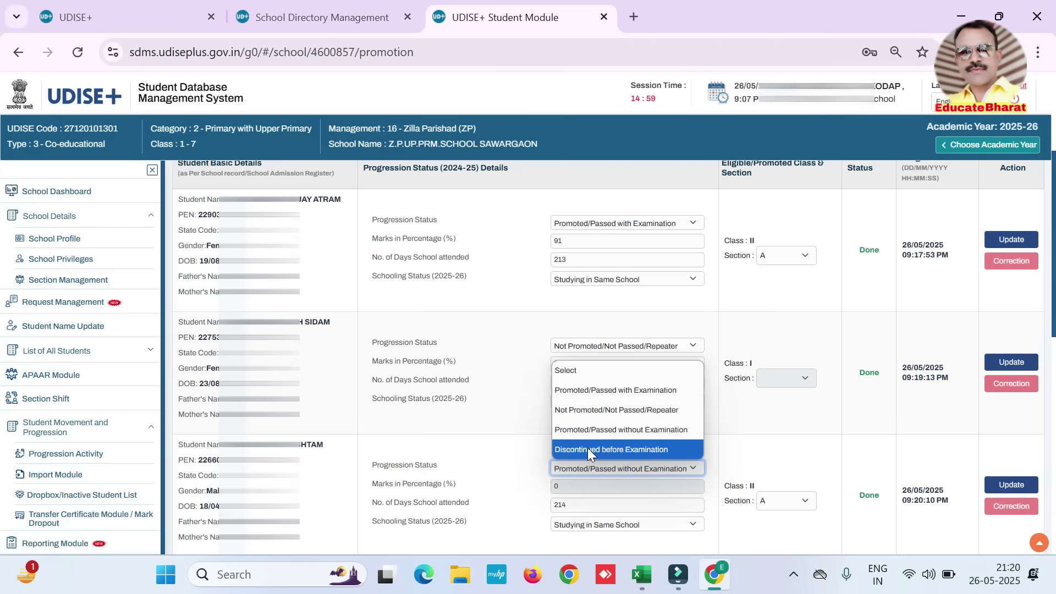
{"action": "left_click", "coordinate": [588, 450]}
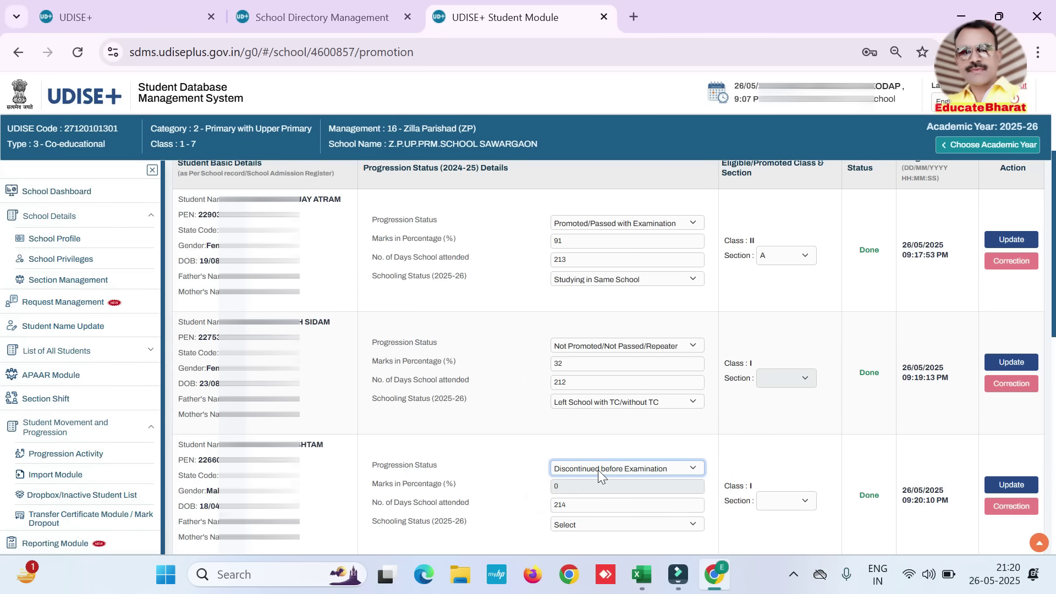
{"action": "left_click", "coordinate": [566, 485]}
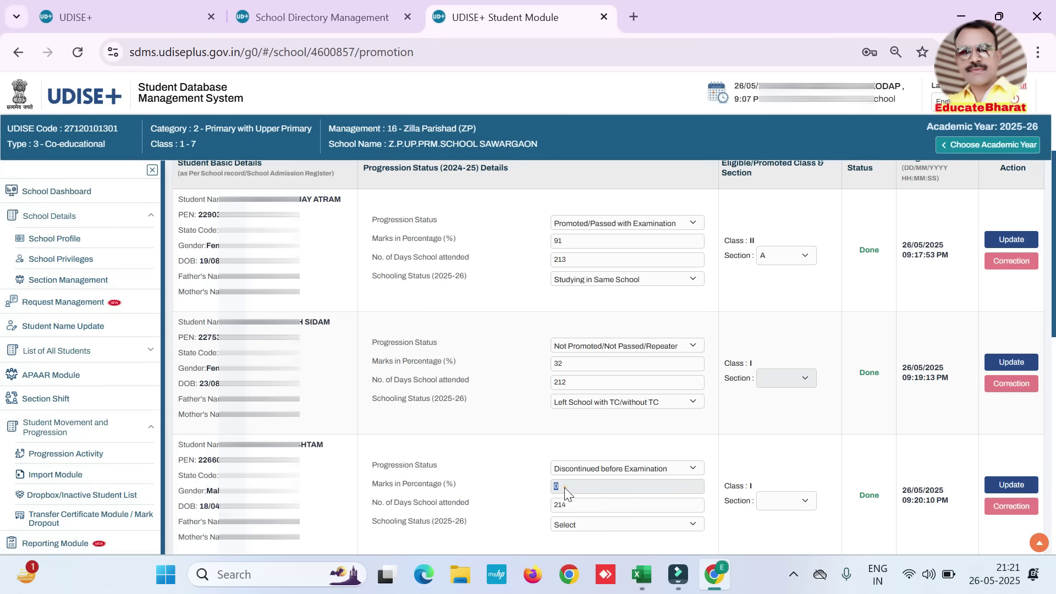
{"action": "left_click", "coordinate": [589, 505]}
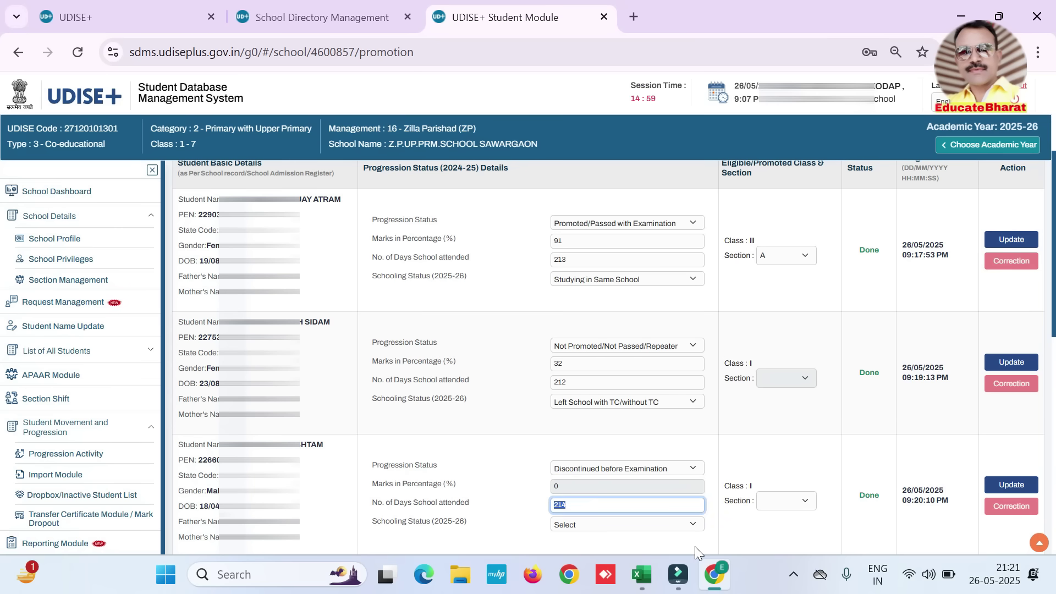
{"action": "type", "text": "21"}
- Set the third student's schooling status to Left School with TC/without TC and update the record
{"action": "left_click", "coordinate": [612, 526]}
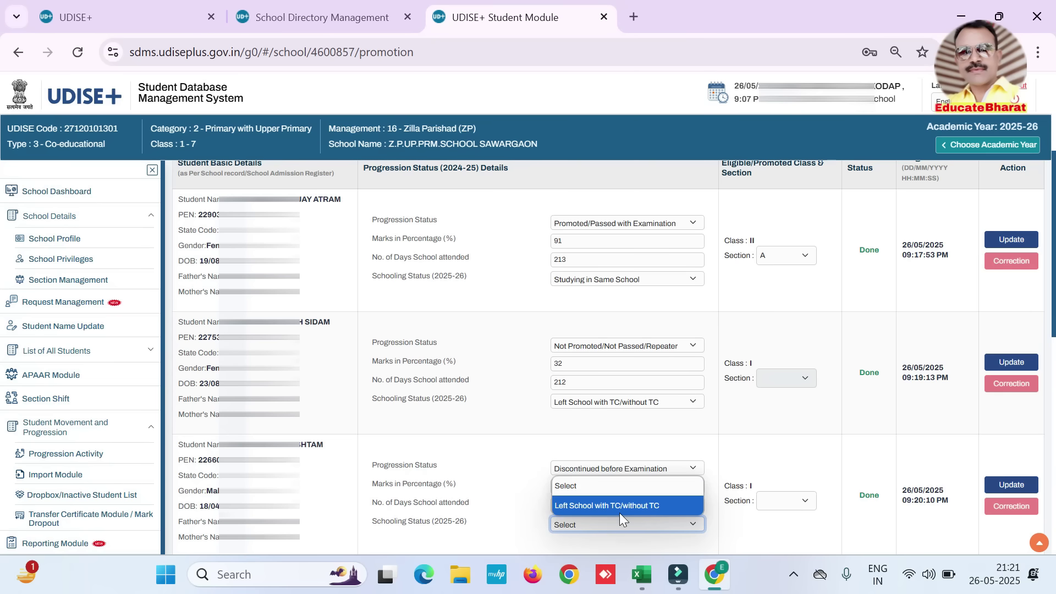
{"action": "left_click", "coordinate": [619, 509]}
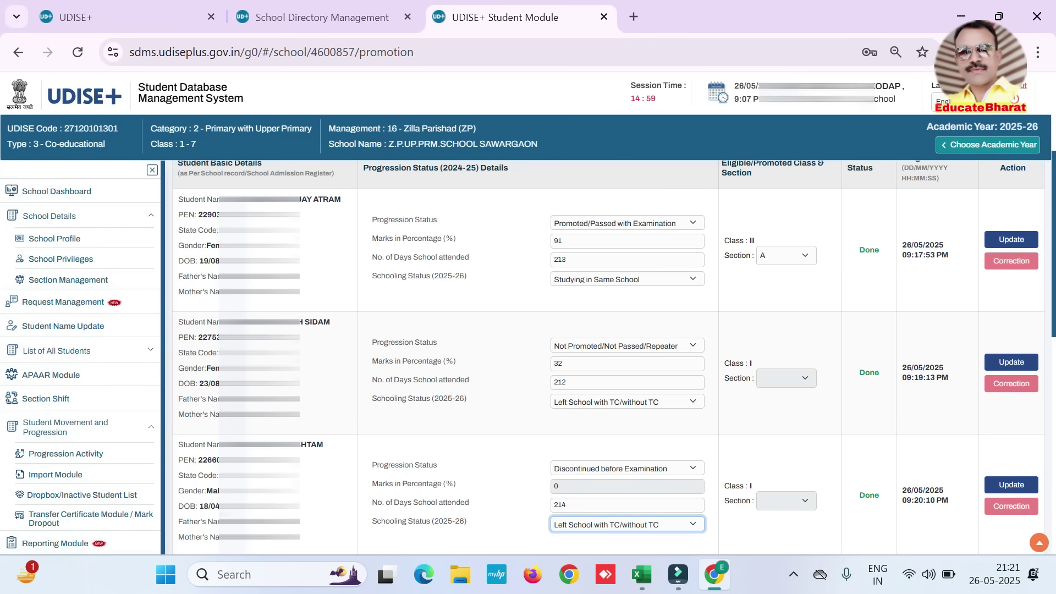
{"action": "left_click", "coordinate": [1011, 487]}
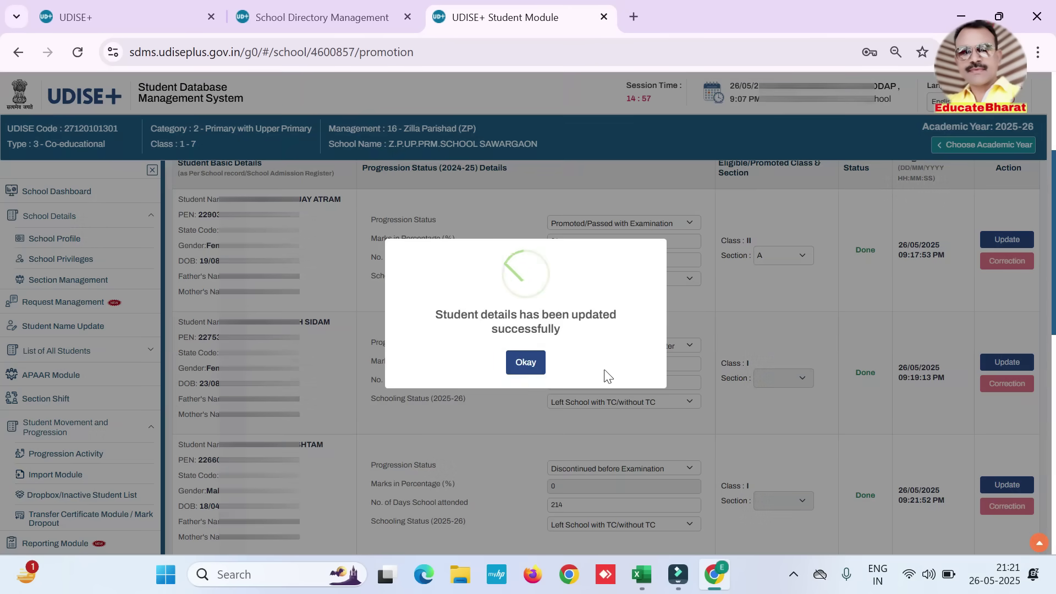
{"action": "left_click", "coordinate": [530, 371]}
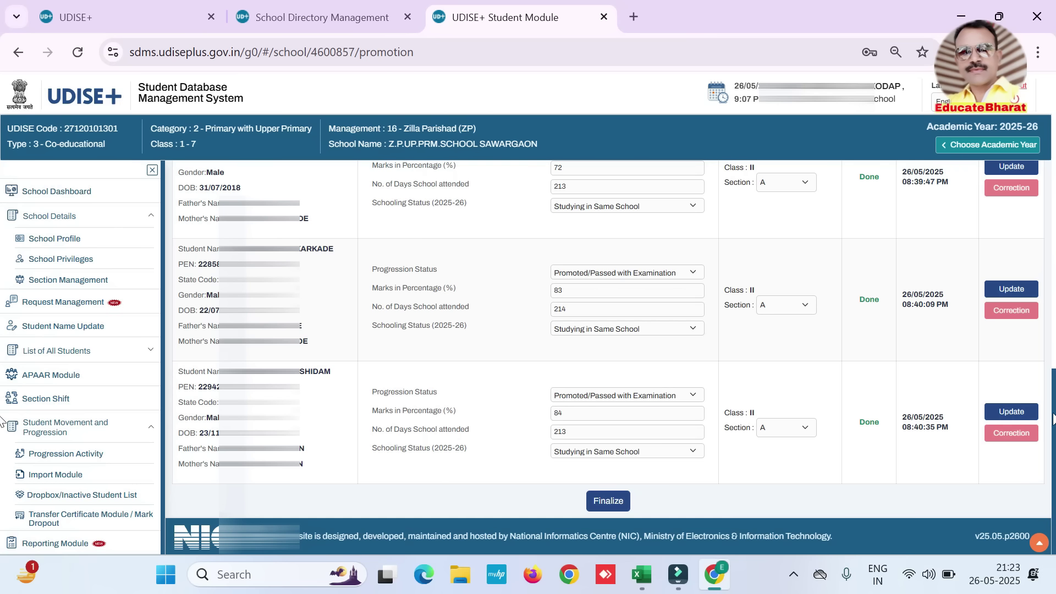
- Finalize the progression activity for Class I, Section A and confirm freezing the section after reviewing its statistics
{"action": "left_click", "coordinate": [610, 504]}
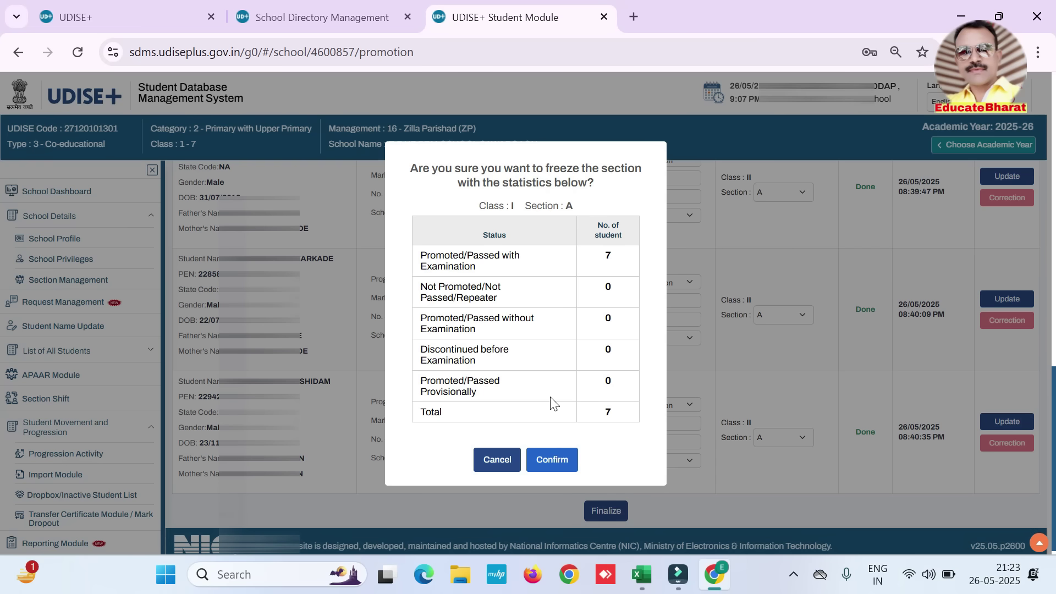
{"action": "left_click_drag", "start_coordinate": [421, 255], "coordinate": [605, 256]}
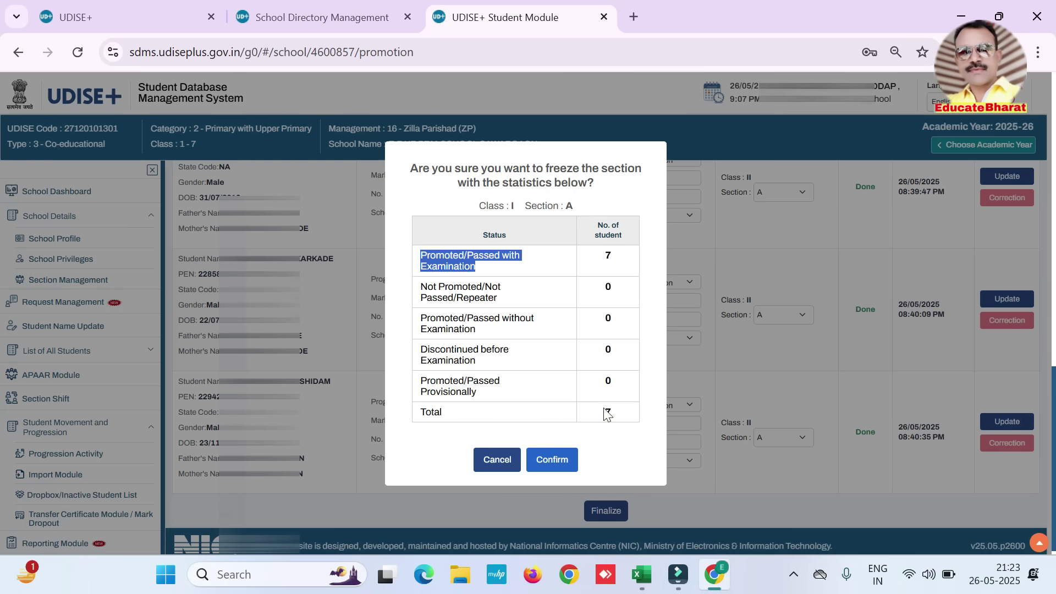
{"action": "left_click", "coordinate": [557, 461]}
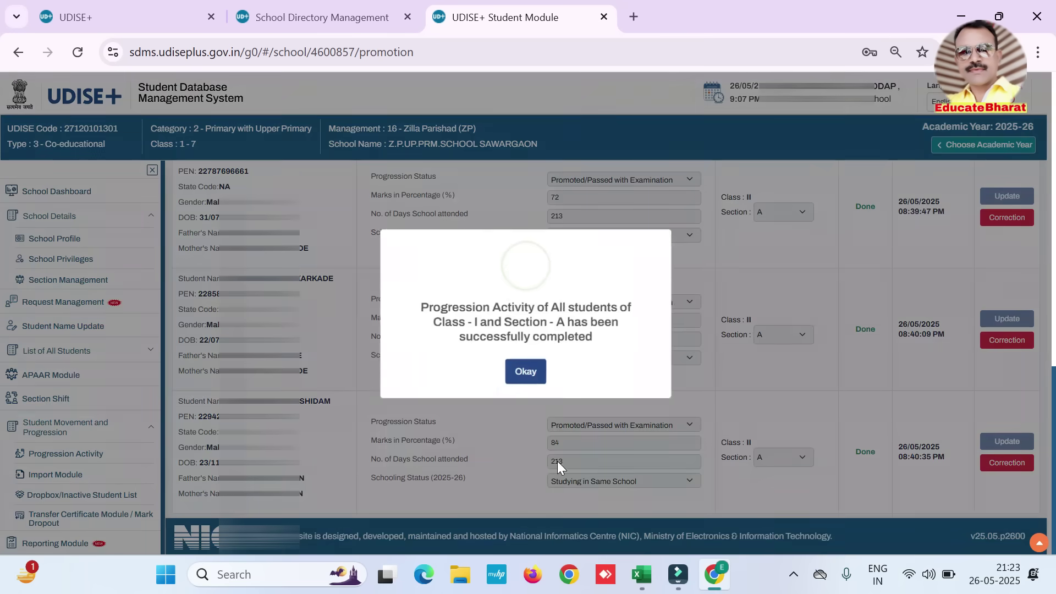
{"action": "left_click_drag", "start_coordinate": [421, 307], "coordinate": [631, 316]}
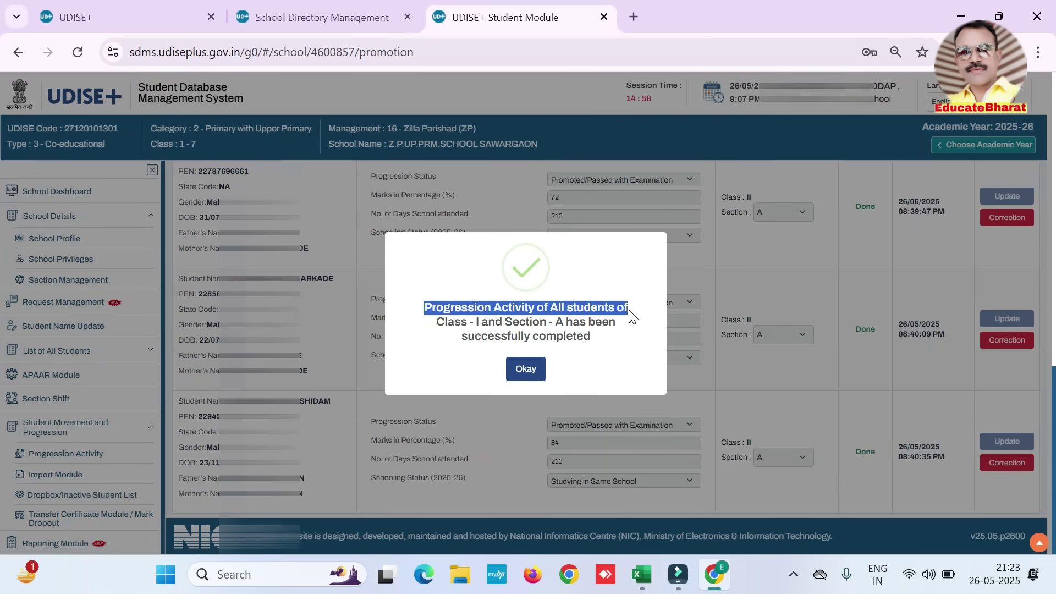
{"action": "left_click", "coordinate": [527, 370]}
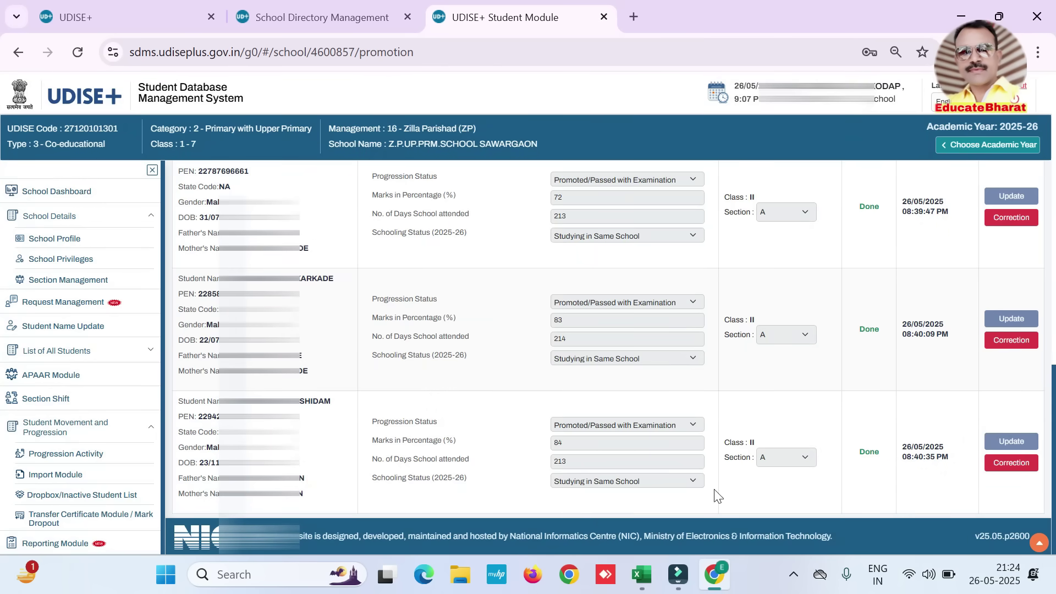
- Load the progression student list for Class II, Section A
{"action": "scroll", "coordinate": [715, 493], "scroll_direction": "up", "scroll_amount": 10}
{"action": "left_click", "coordinate": [212, 221]}
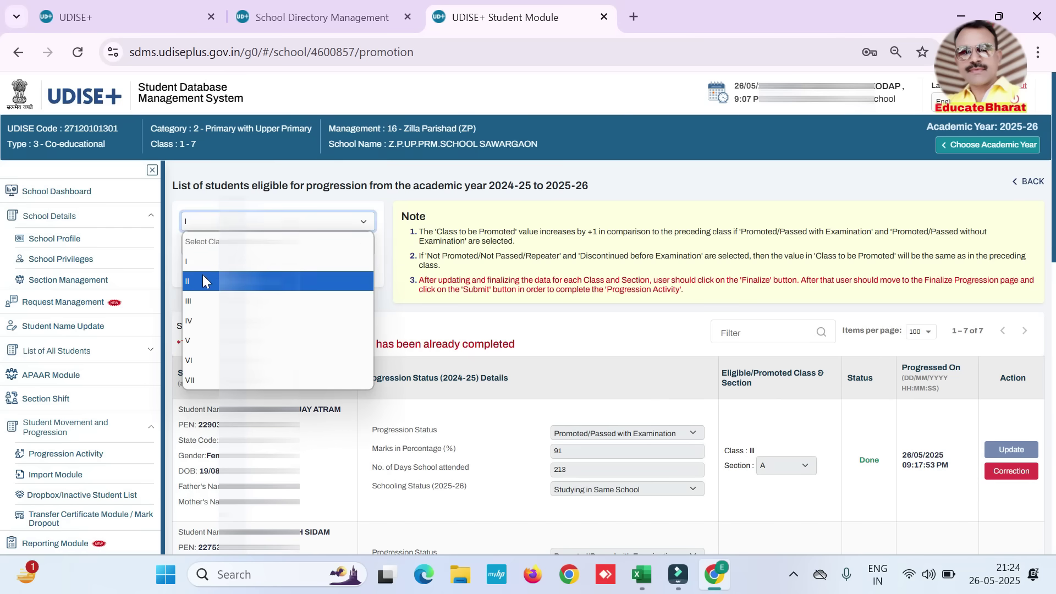
{"action": "left_click", "coordinate": [203, 276]}
{"action": "left_click", "coordinate": [206, 245]}
{"action": "left_click", "coordinate": [204, 283]}
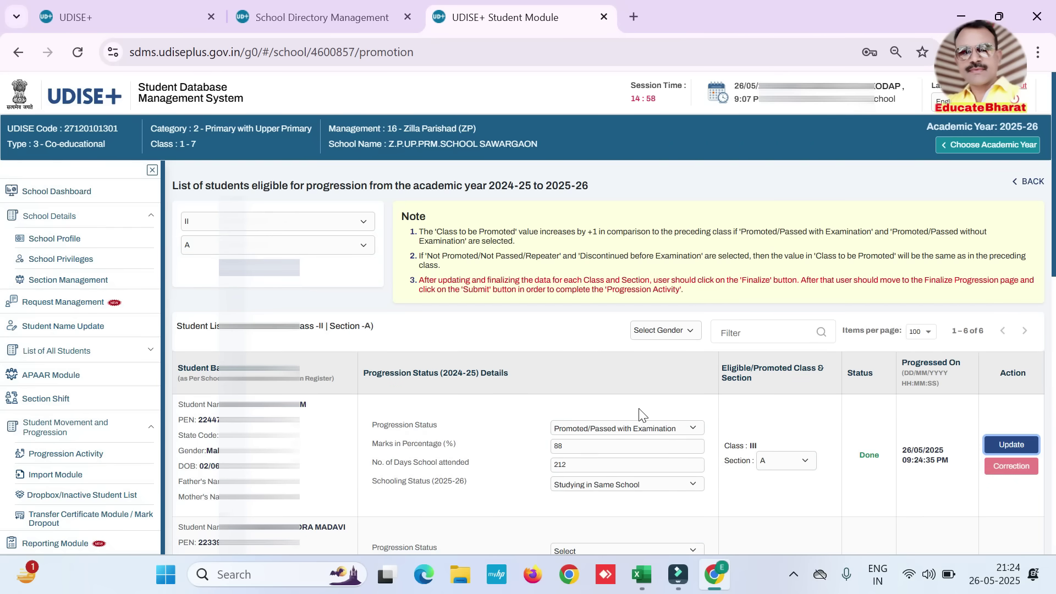
- Set the second Class II student's progression status to Promoted/Passed with Examination and acknowledge the student details update
{"action": "scroll", "coordinate": [642, 416], "scroll_direction": "down", "scroll_amount": 2}
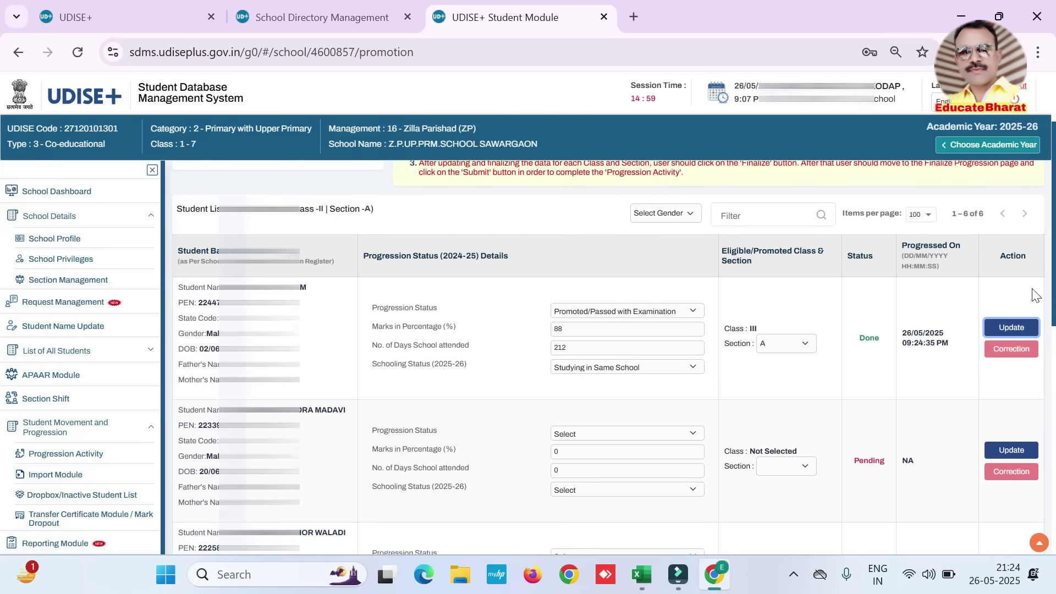
{"action": "left_click", "coordinate": [584, 435]}
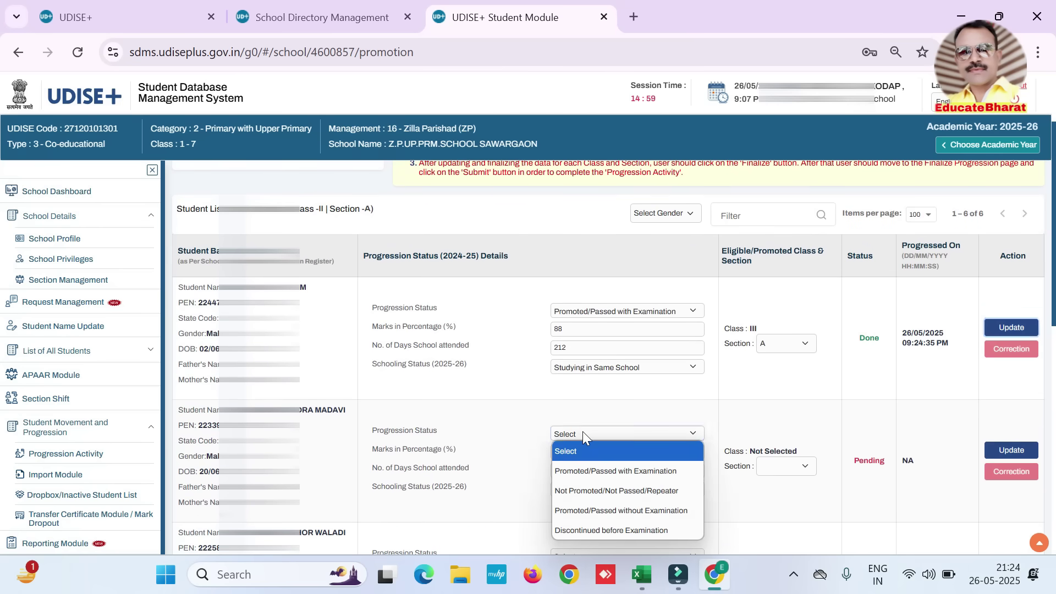
{"action": "left_click", "coordinate": [582, 471]}
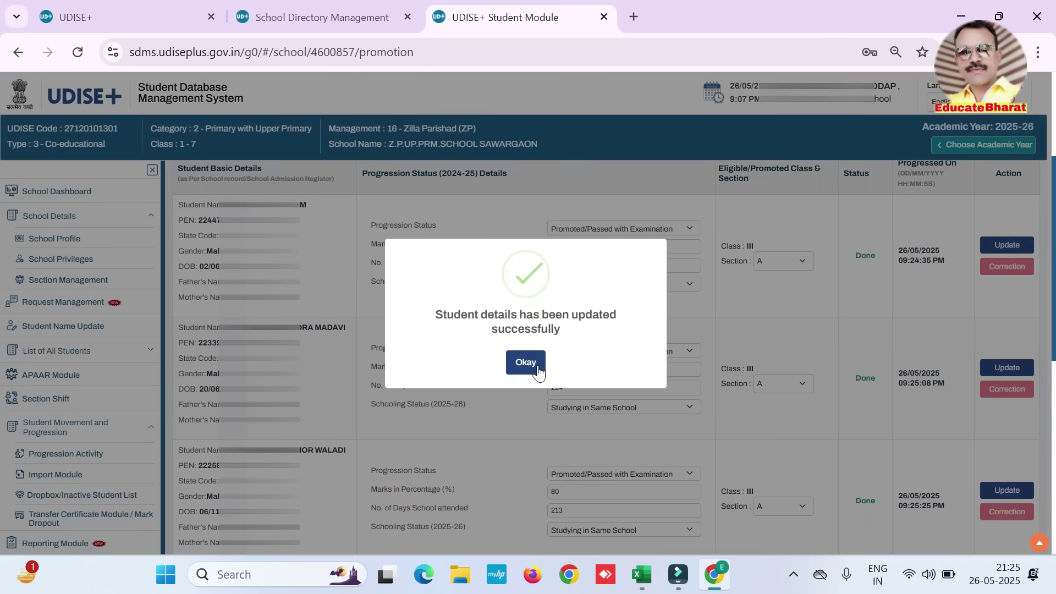
{"action": "left_click", "coordinate": [536, 365]}
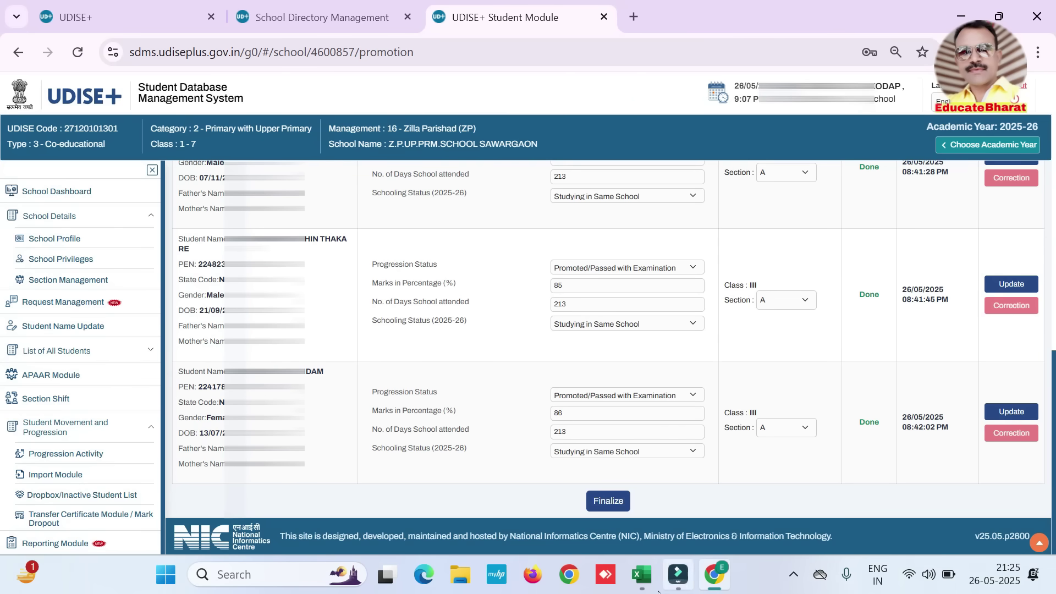
- Finalize the progression activity for Class II, Section A and confirm freezing the section
{"action": "left_click", "coordinate": [608, 502]}
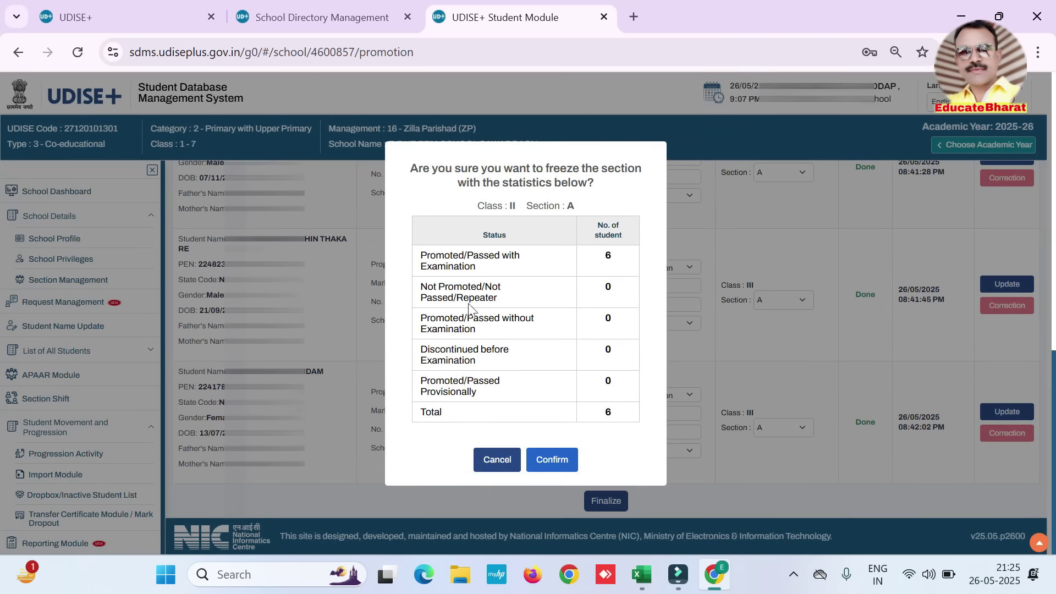
{"action": "left_click", "coordinate": [553, 460]}
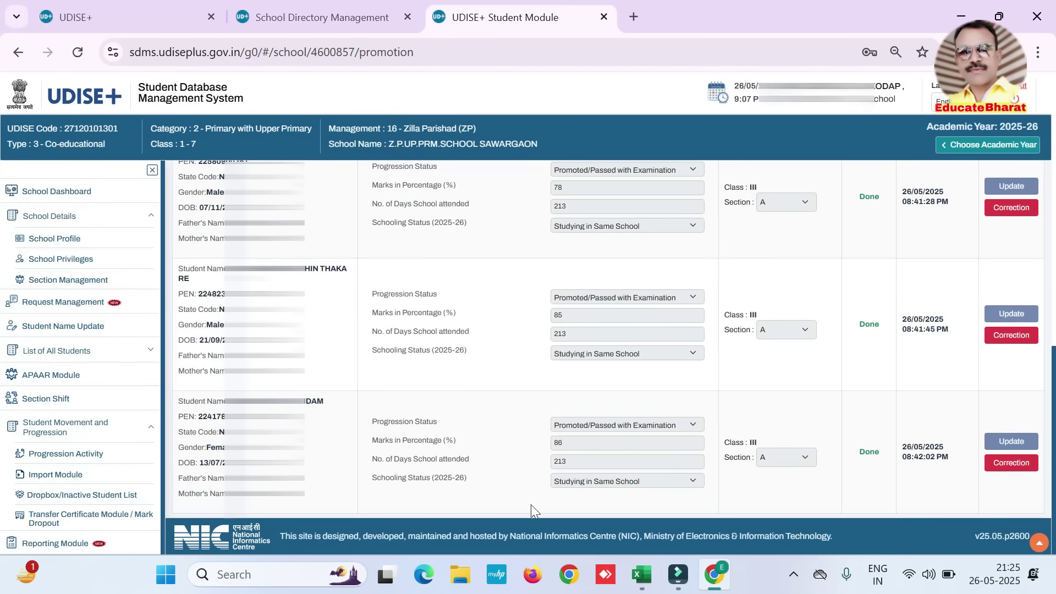
{"action": "scroll", "coordinate": [385, 330], "scroll_direction": "up", "scroll_amount": 10}
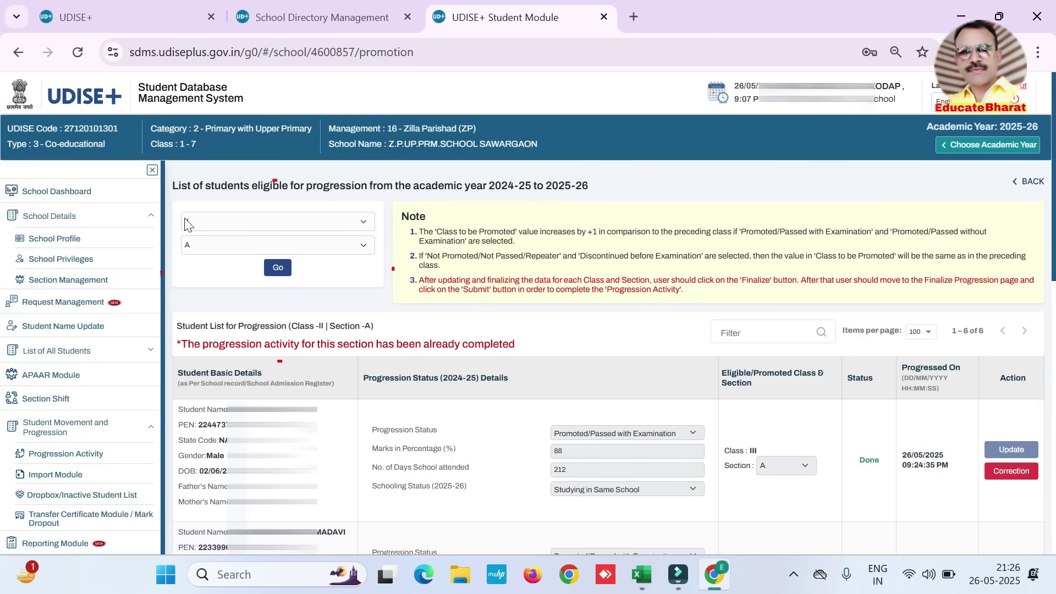
{"action": "left_click", "coordinate": [218, 222]}
{"action": "left_click", "coordinate": [207, 301]}
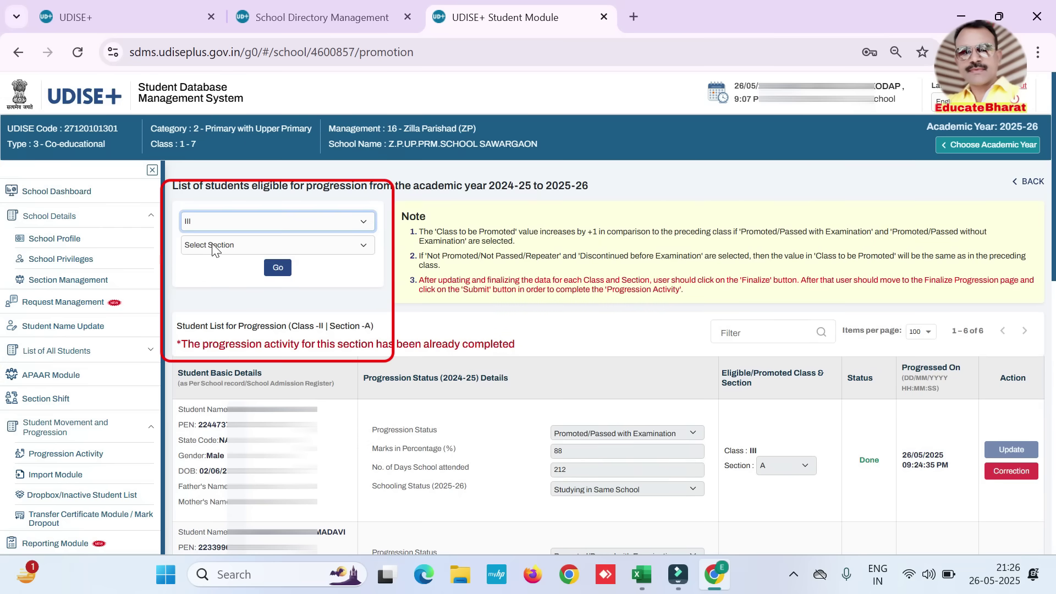
{"action": "left_click", "coordinate": [213, 245]}
{"action": "left_click", "coordinate": [203, 221]}
{"action": "left_click", "coordinate": [190, 313]}
{"action": "left_click", "coordinate": [209, 220]}
{"action": "scroll", "coordinate": [209, 330], "scroll_direction": "down", "scroll_amount": 2}
{"action": "left_click", "coordinate": [207, 365]}
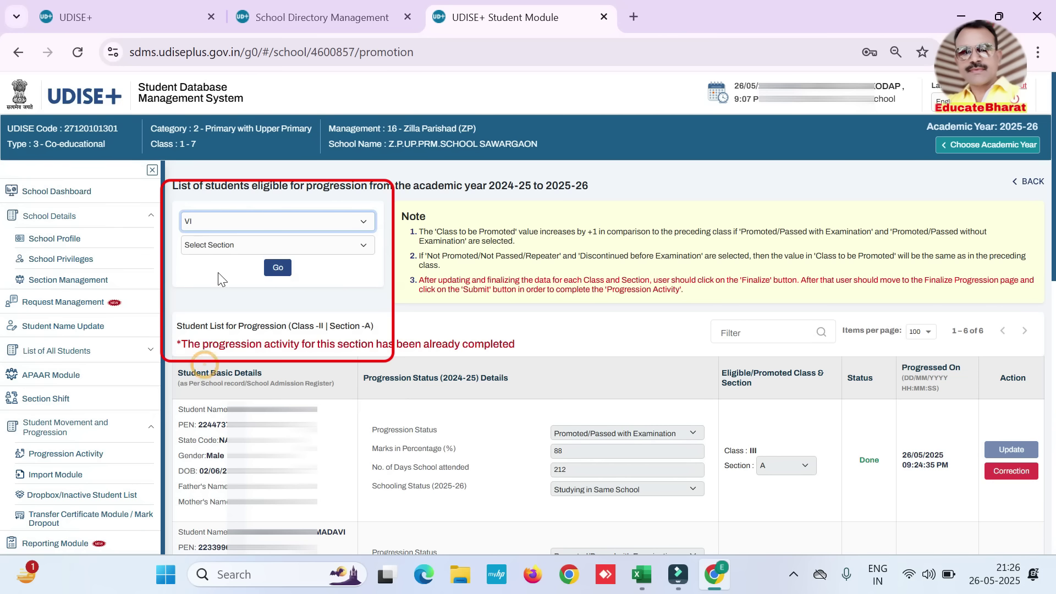
- Load the progression student list for Class VII, Section A
{"action": "left_click", "coordinate": [225, 220]}
{"action": "left_click", "coordinate": [225, 338]}
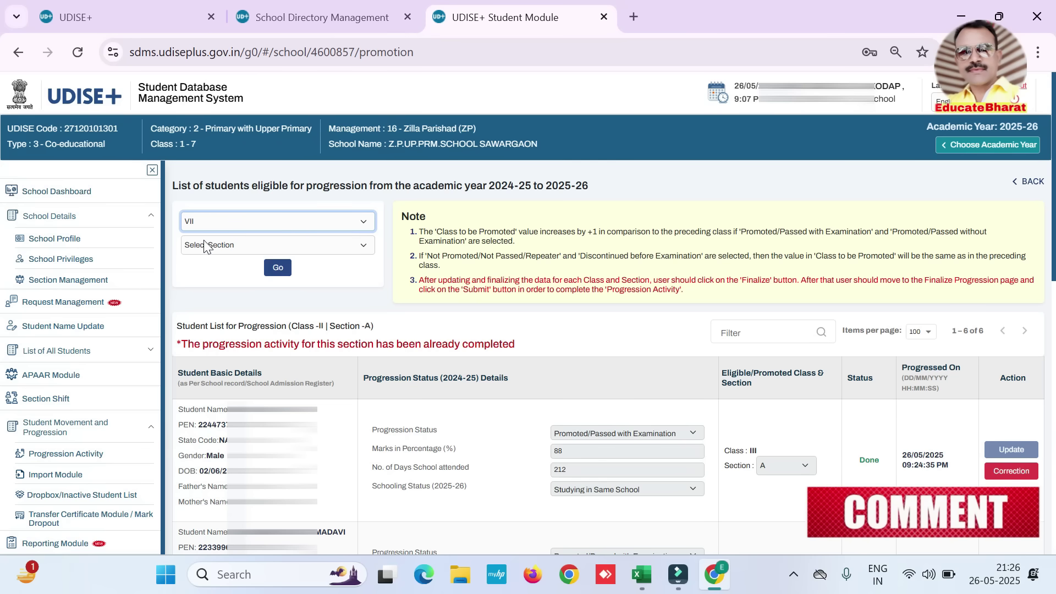
{"action": "left_click", "coordinate": [205, 245]}
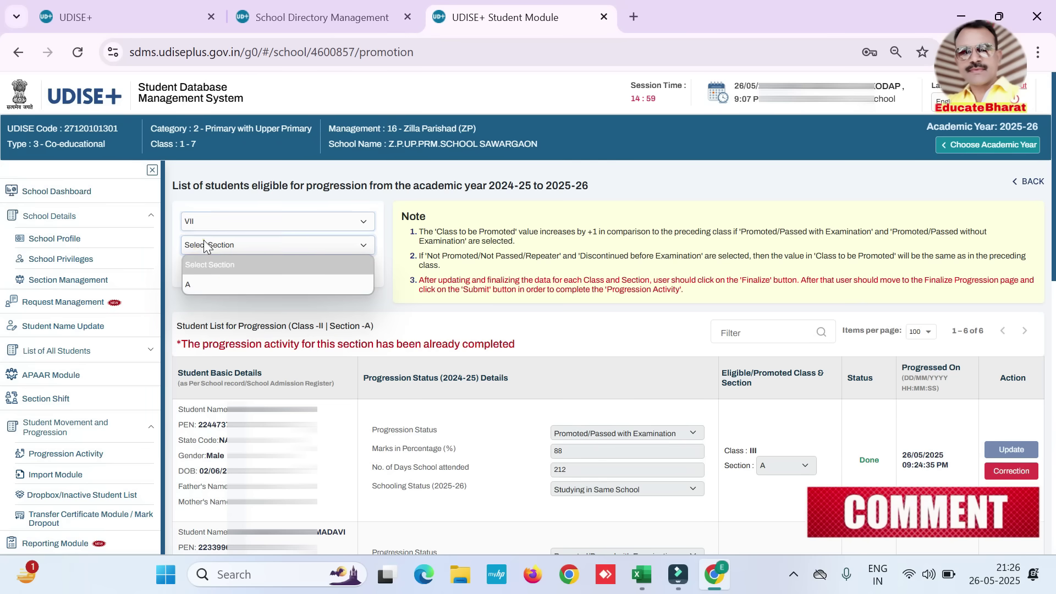
{"action": "left_click", "coordinate": [197, 279]}
{"action": "left_click", "coordinate": [277, 273]}
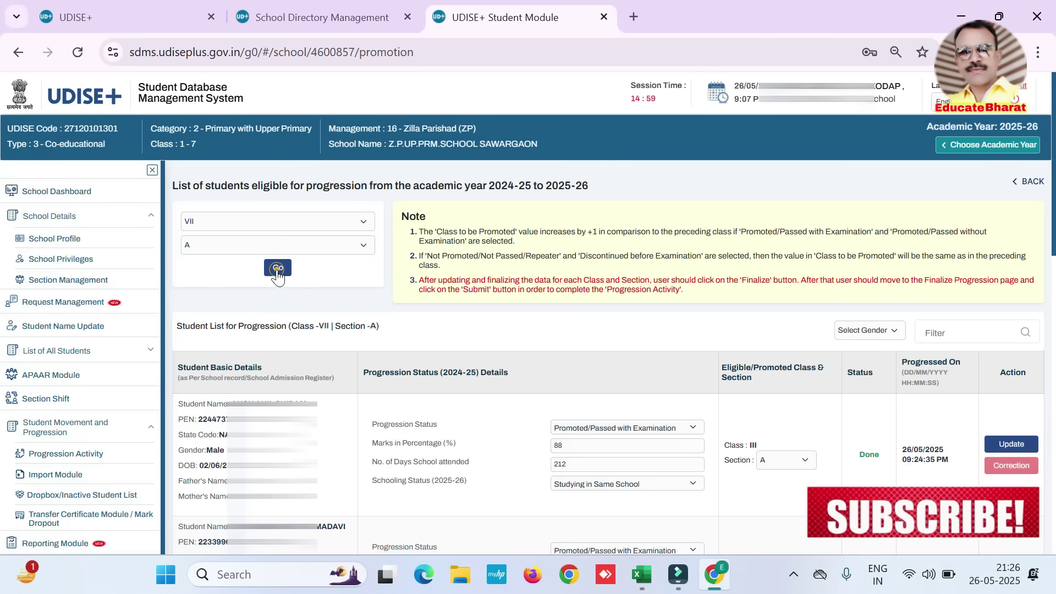
- Mark the first Class VII student as Promoted/Passed with Examination, with 89 percent marks and 212 school days attended
{"action": "left_click", "coordinate": [570, 428]}
{"action": "left_click", "coordinate": [578, 467]}
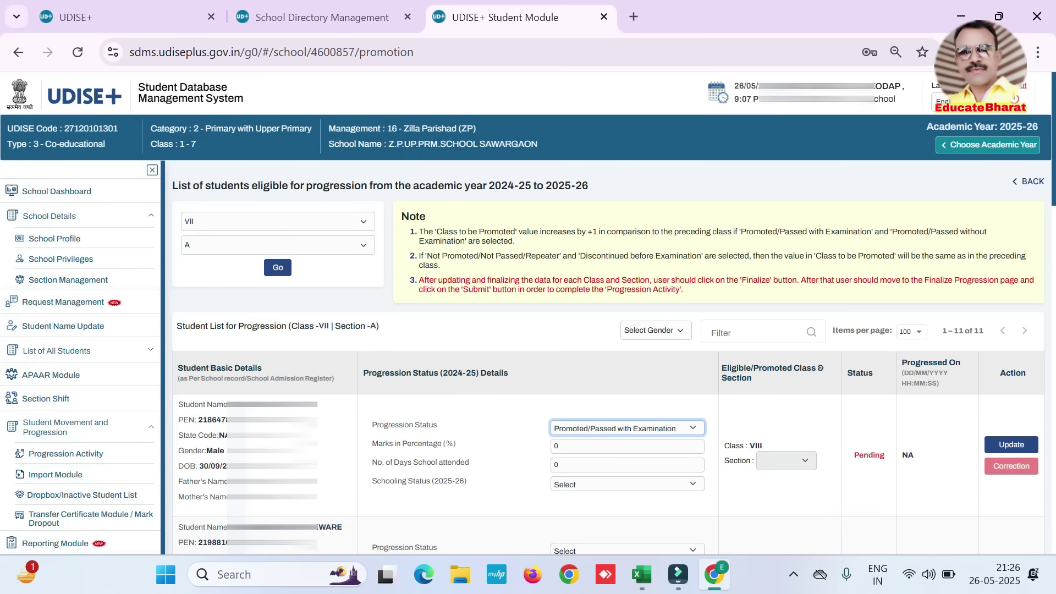
{"action": "double_click", "coordinate": [576, 446]}
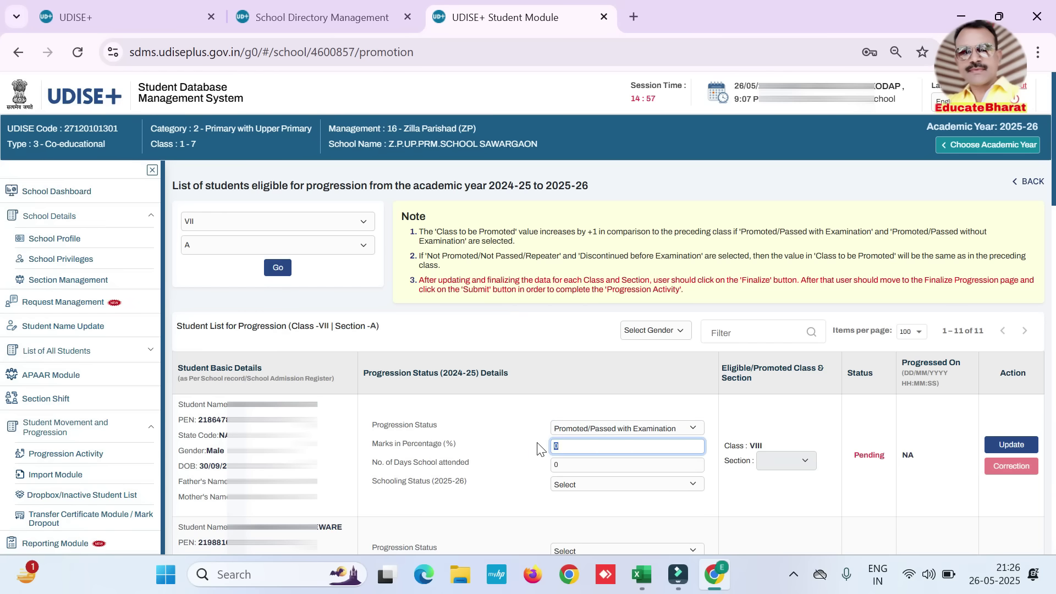
{"action": "left_click", "coordinate": [642, 427]}
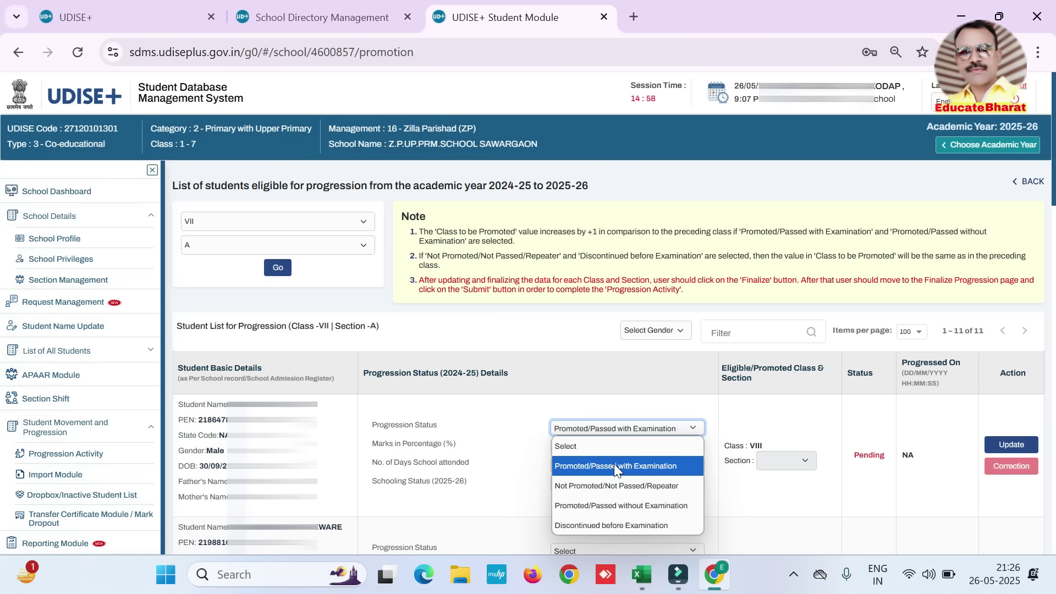
{"action": "left_click", "coordinate": [614, 464]}
{"action": "left_click", "coordinate": [612, 447]}
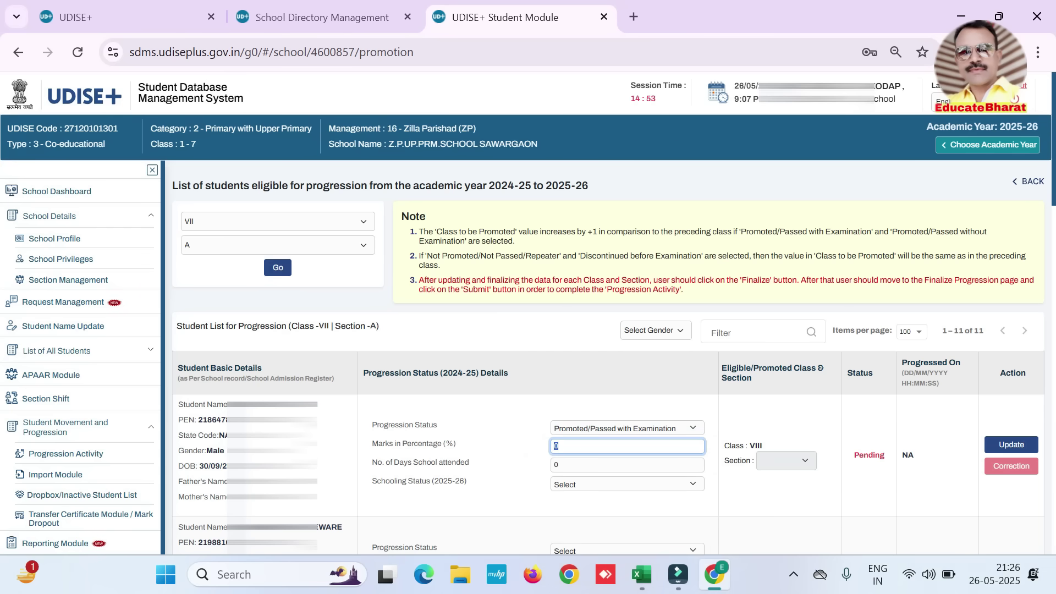
{"action": "type", "text": "89"}
{"action": "key", "text": "Tab"}
{"action": "type", "text": "212"}
{"action": "key", "text": "Tab"}
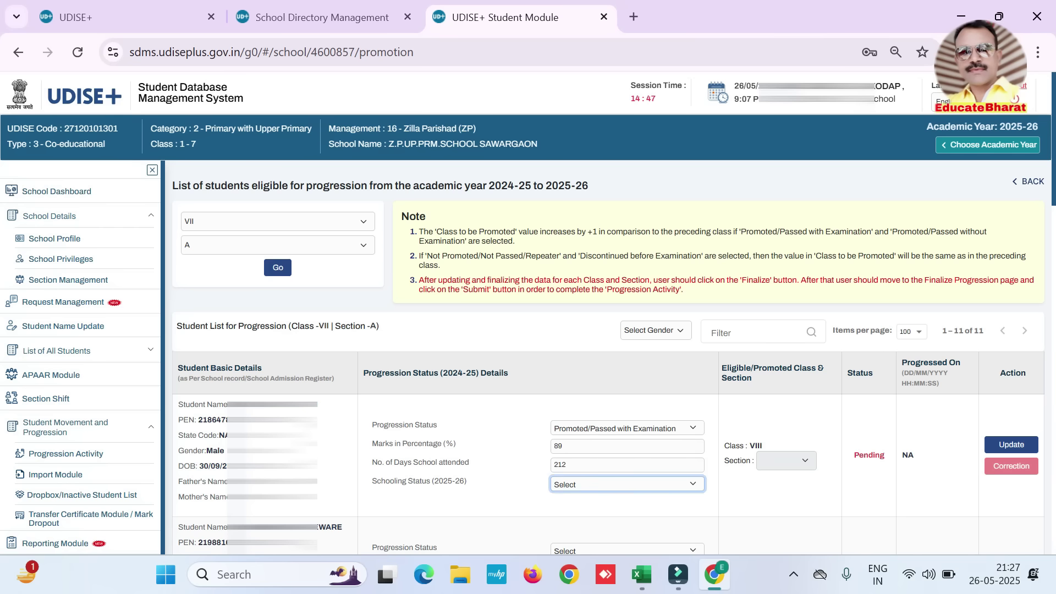
- Set the first Class VII student's schooling status to Left School with TC/without TC and update the record
{"action": "left_click", "coordinate": [613, 484]}
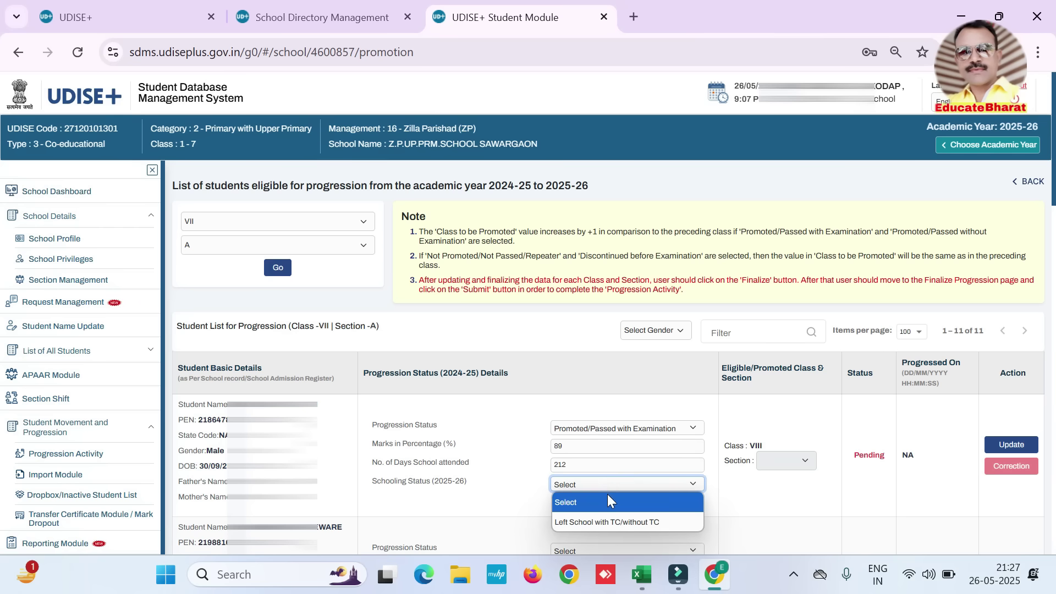
{"action": "left_click", "coordinate": [606, 523]}
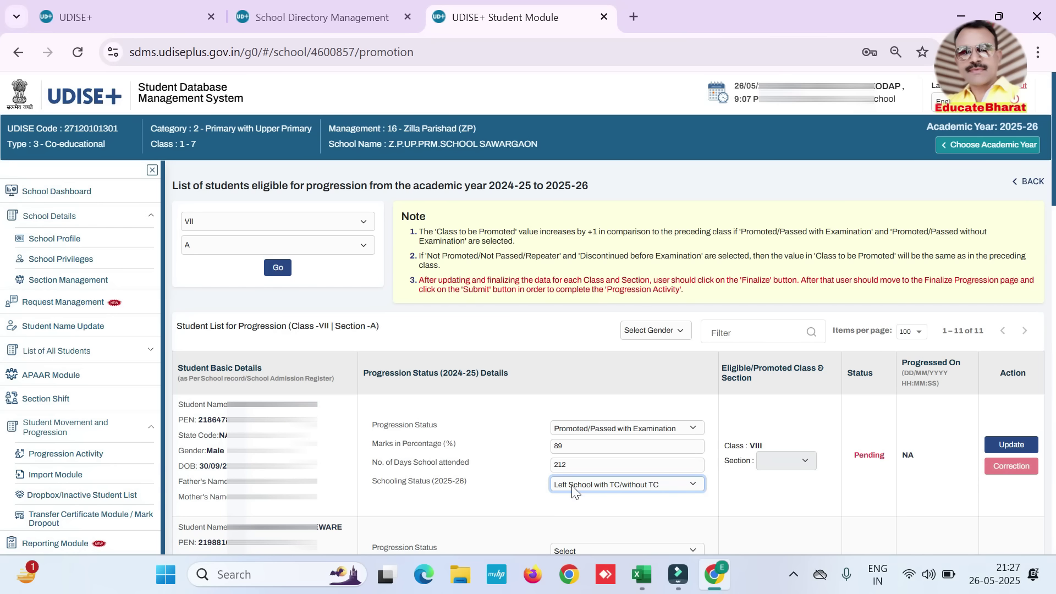
{"action": "left_click", "coordinate": [1012, 445]}
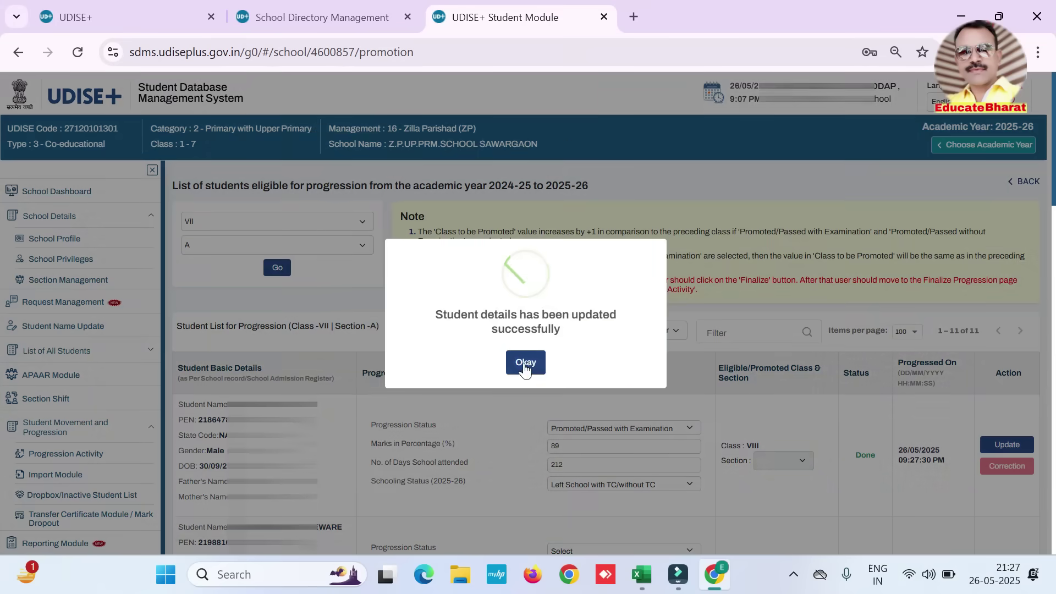
- Mark the second Class VII student as Not Promoted/Not Passed/Repeater, with 31 percent marks and 213 school days attended
{"action": "left_click", "coordinate": [517, 361]}
{"action": "scroll", "coordinate": [594, 396], "scroll_direction": "down", "scroll_amount": 3}
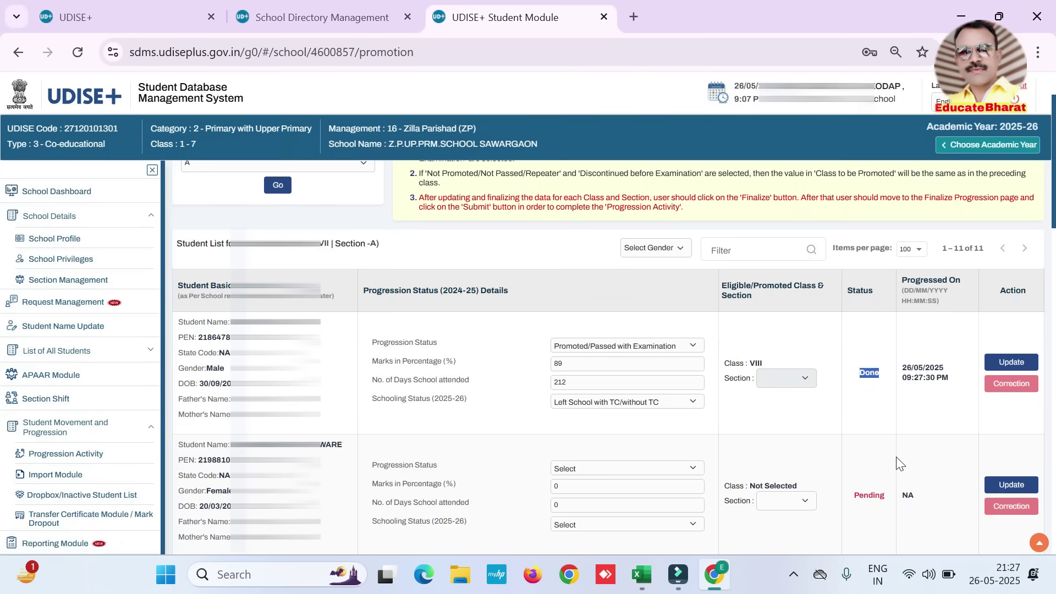
{"action": "left_click", "coordinate": [592, 384]}
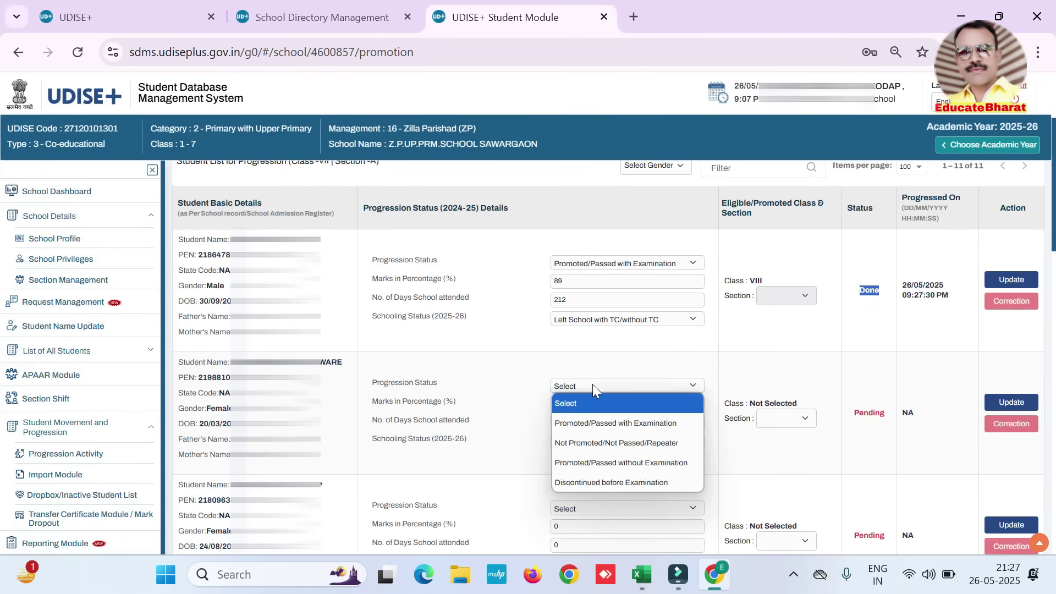
{"action": "left_click", "coordinate": [596, 421]}
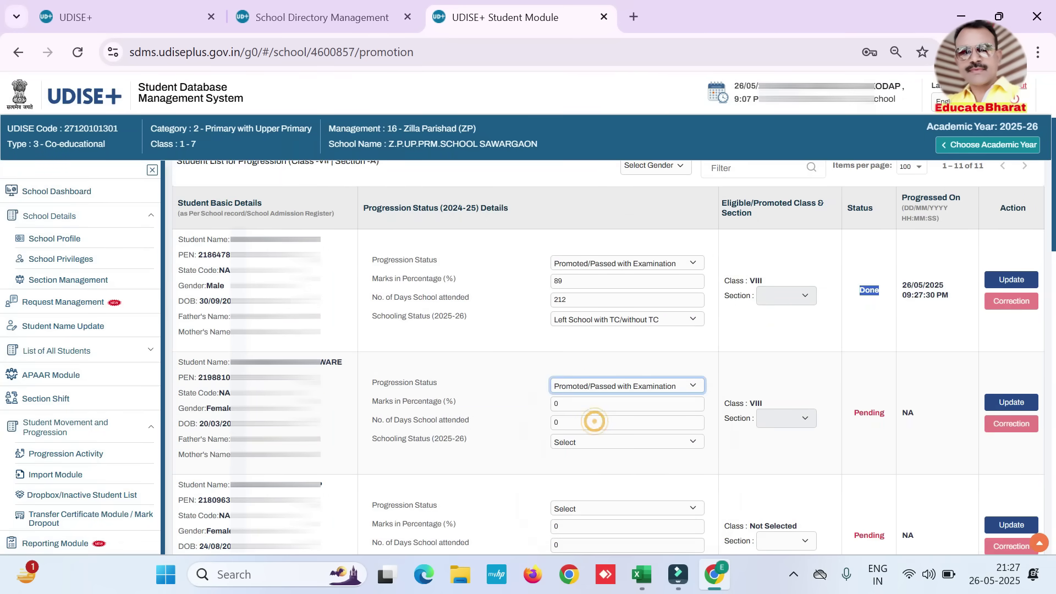
{"action": "left_click", "coordinate": [620, 387]}
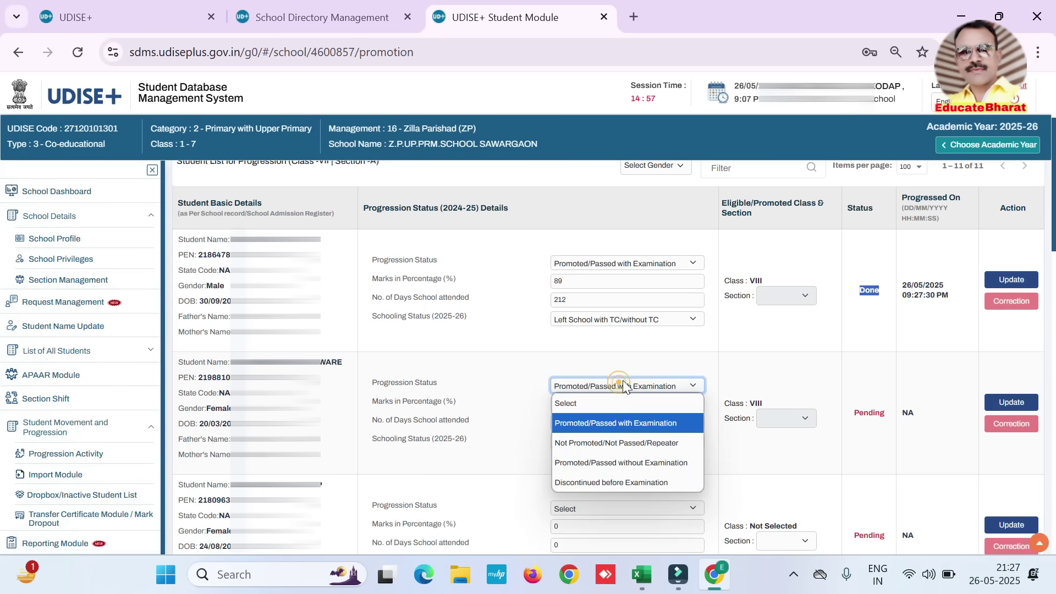
{"action": "left_click", "coordinate": [615, 444]}
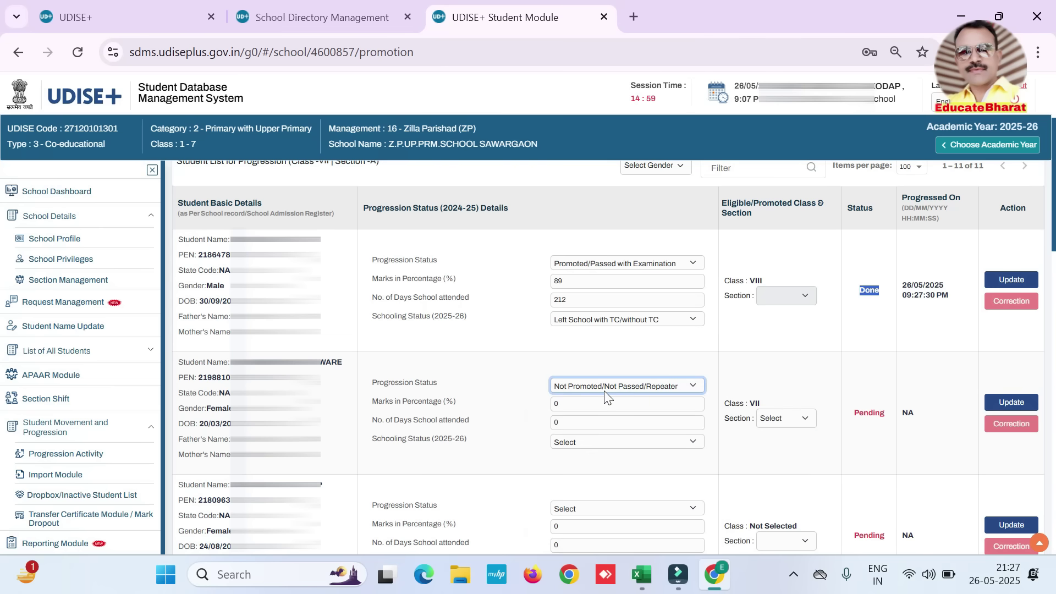
{"action": "left_click", "coordinate": [592, 403]}
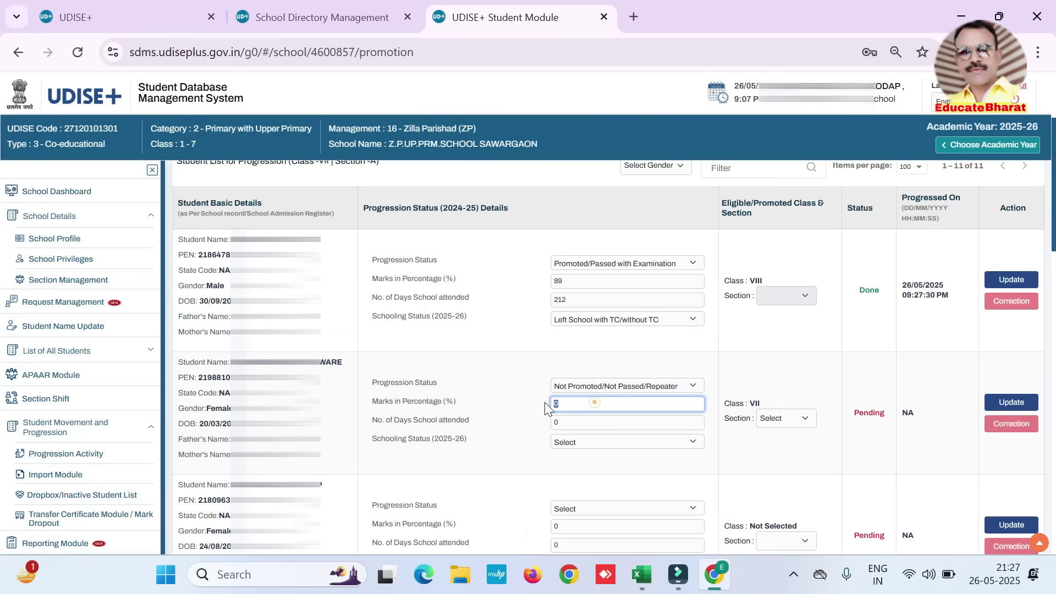
{"action": "type", "text": "31"}
{"action": "key", "text": "Tab"}
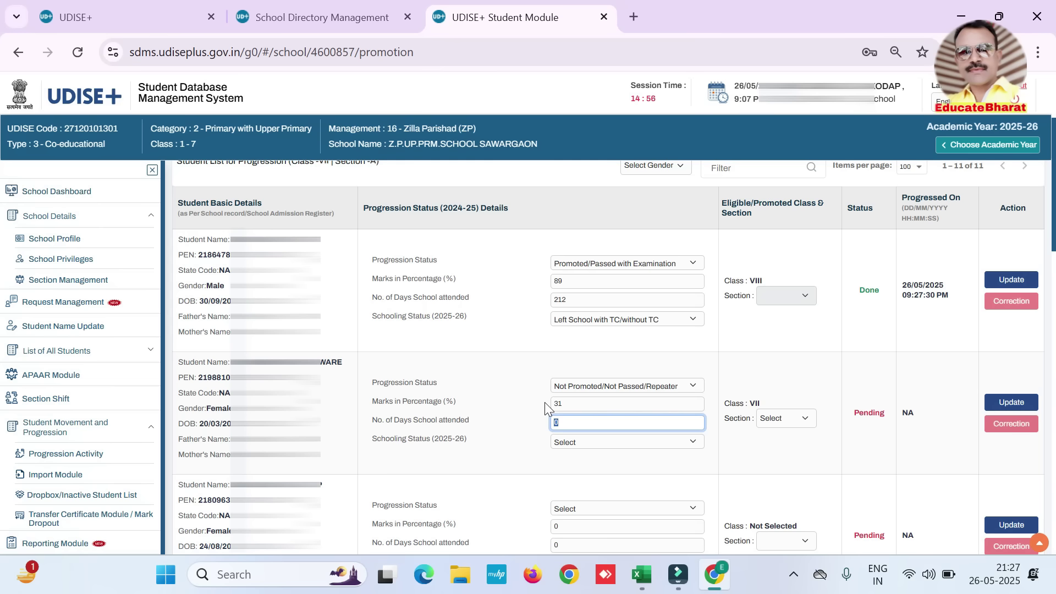
{"action": "type", "text": "213"}
{"action": "key", "text": "Tab"}
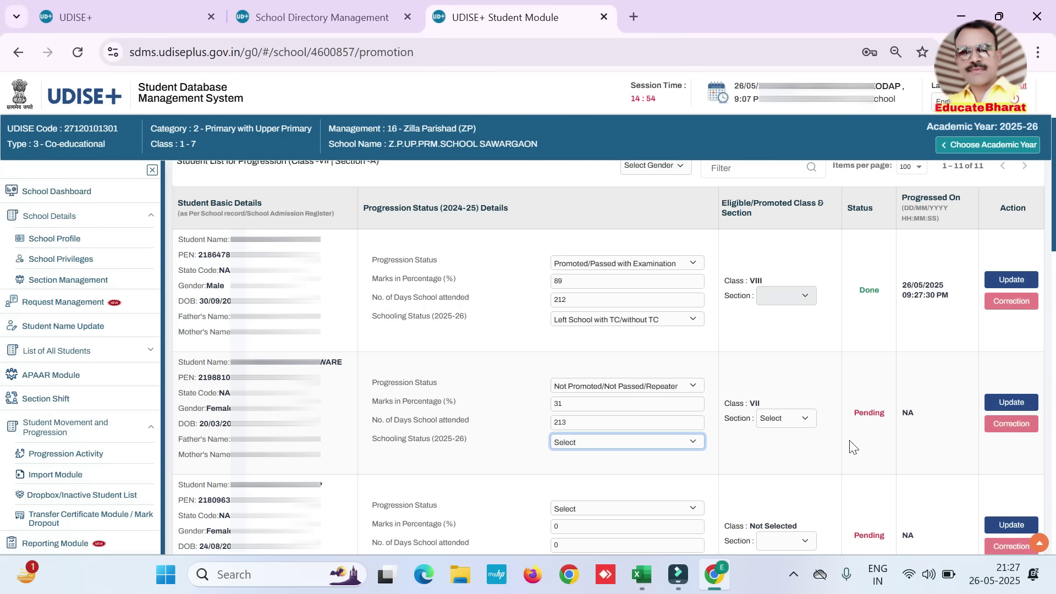
- Try the schooling status Studying in Same School for the second Class VII student, with Section A assigned
{"action": "left_click", "coordinate": [626, 442]}
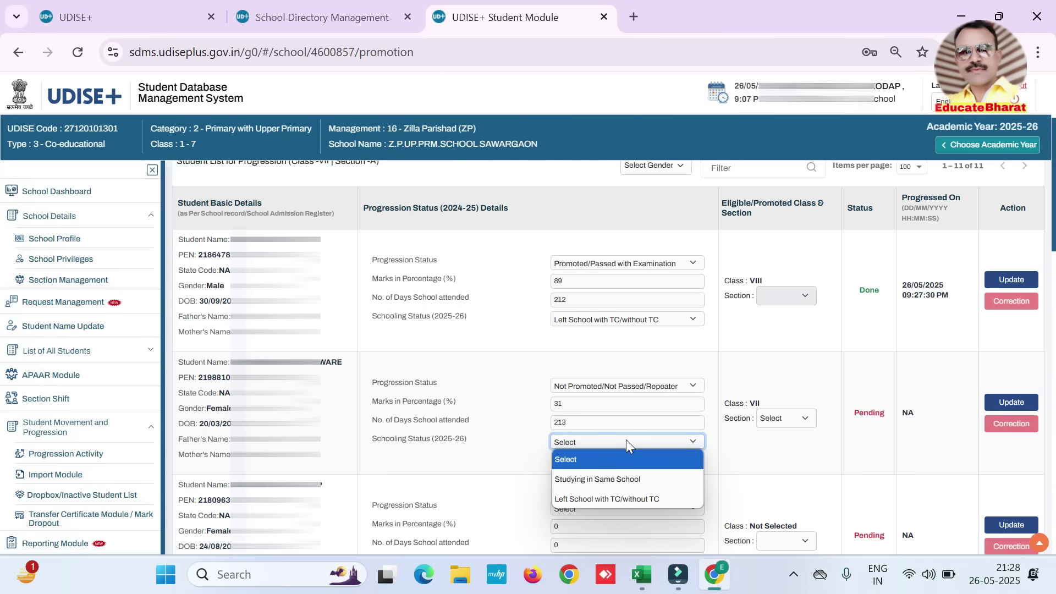
{"action": "left_click", "coordinate": [598, 484]}
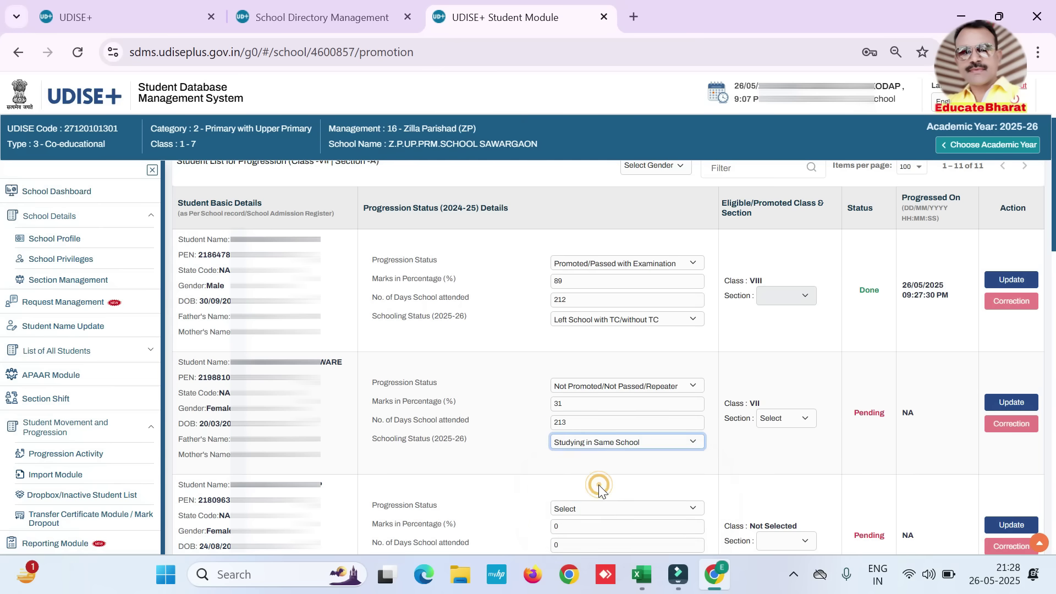
{"action": "left_click", "coordinate": [620, 444]}
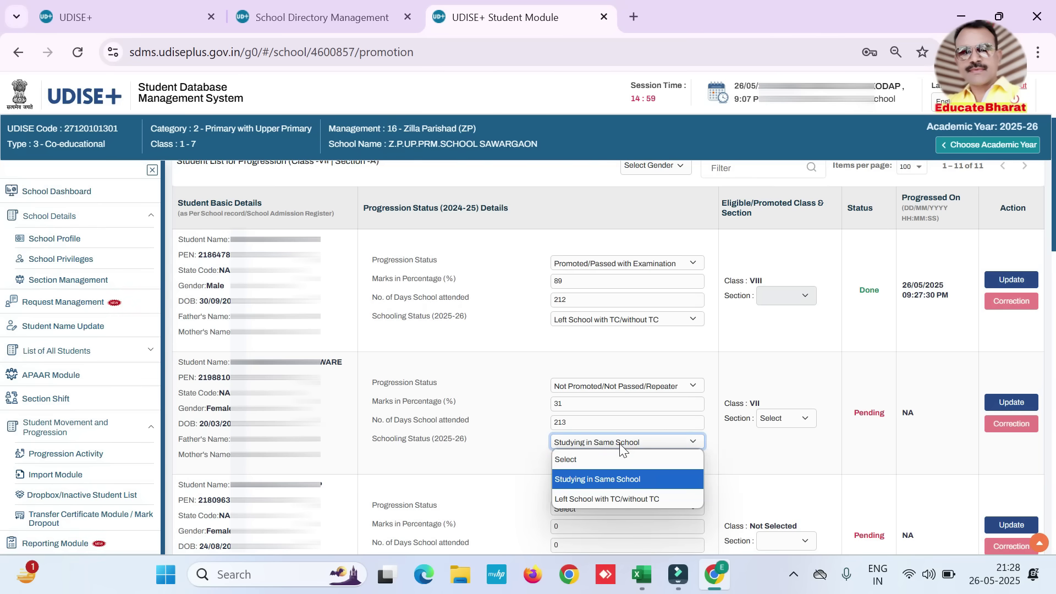
{"action": "left_click", "coordinate": [632, 500]}
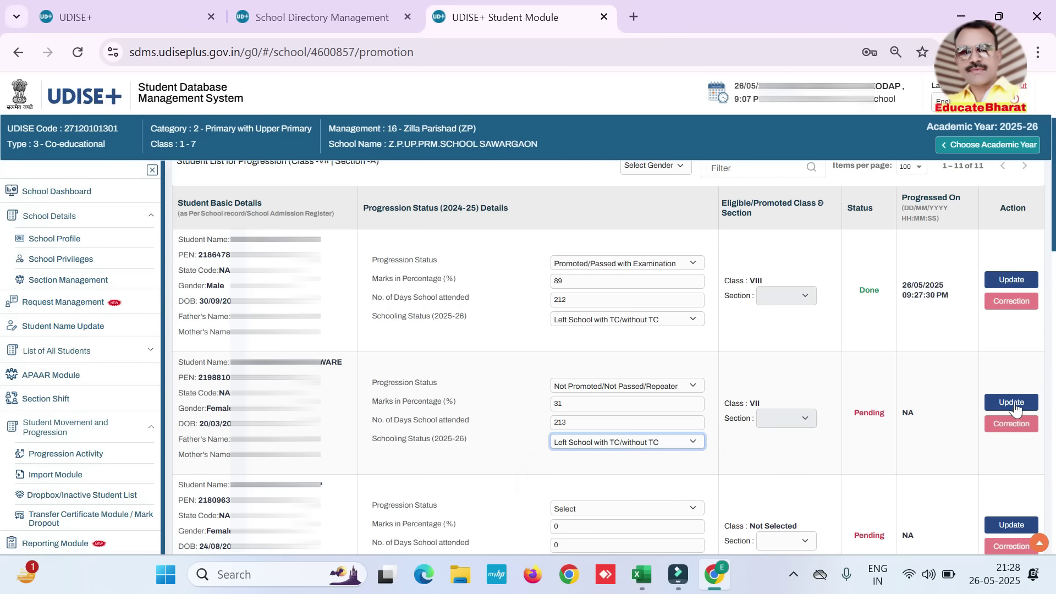
{"action": "left_click", "coordinate": [620, 442]}
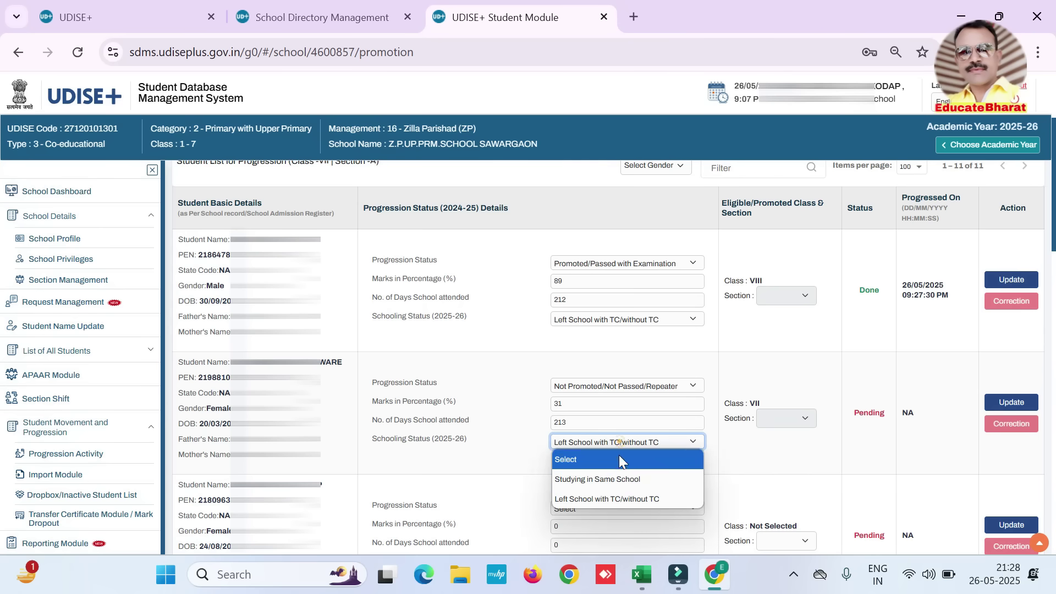
{"action": "left_click", "coordinate": [612, 482]}
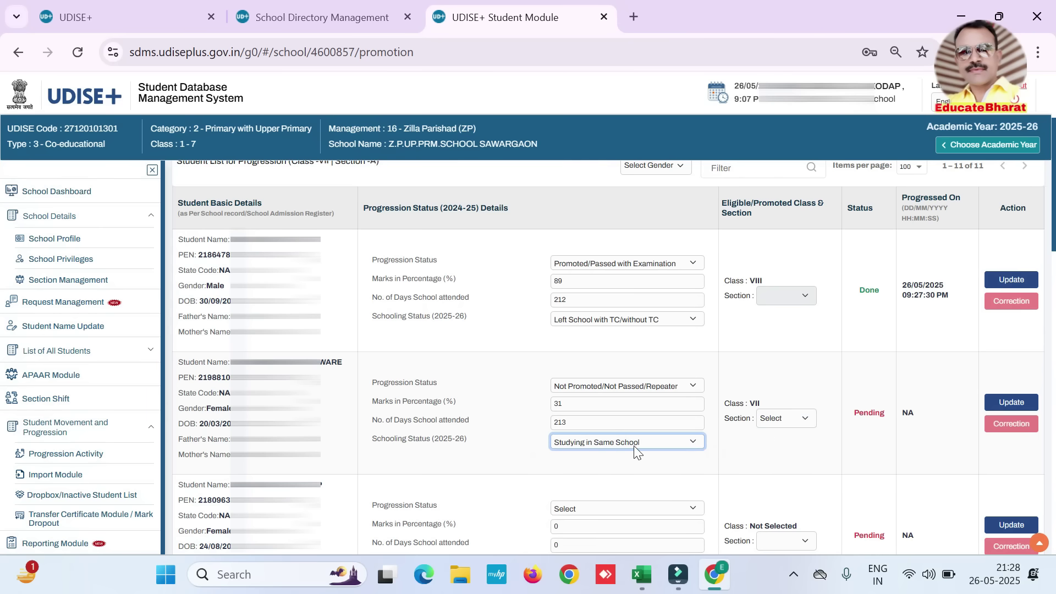
{"action": "left_click", "coordinate": [787, 419]}
{"action": "left_click", "coordinate": [773, 455]}
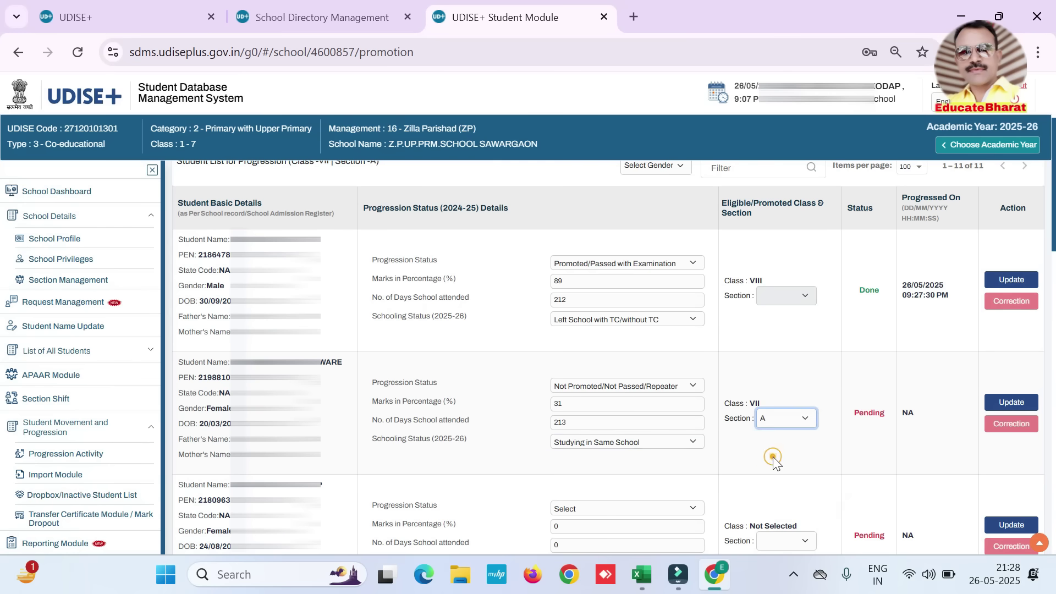
- Set the second Class VII student's schooling status to Left School with TC/without TC and update the record
{"action": "left_click", "coordinate": [627, 443]}
{"action": "left_click", "coordinate": [619, 498]}
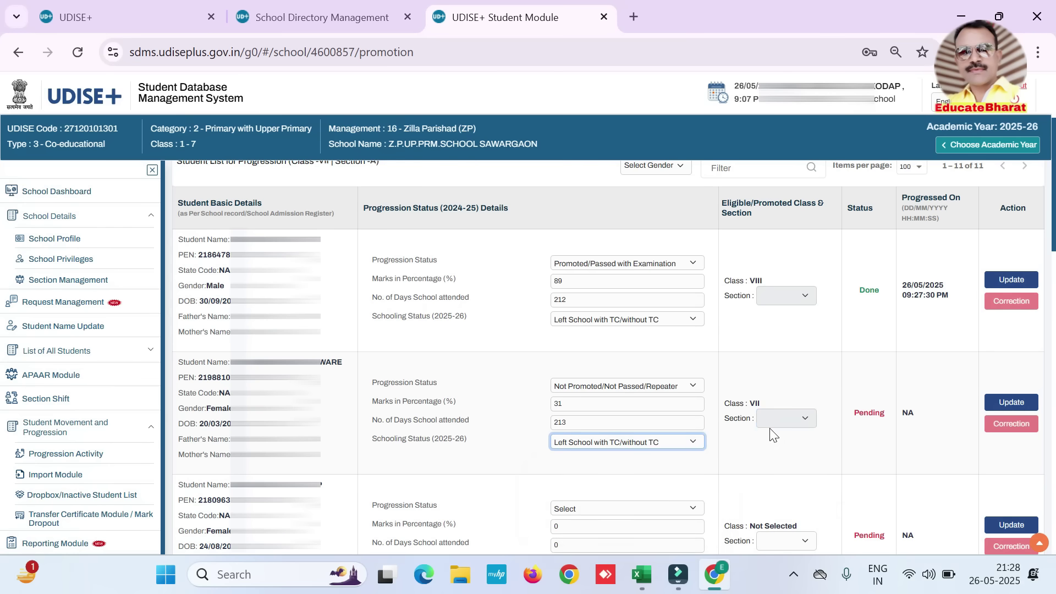
{"action": "left_click", "coordinate": [1015, 404]}
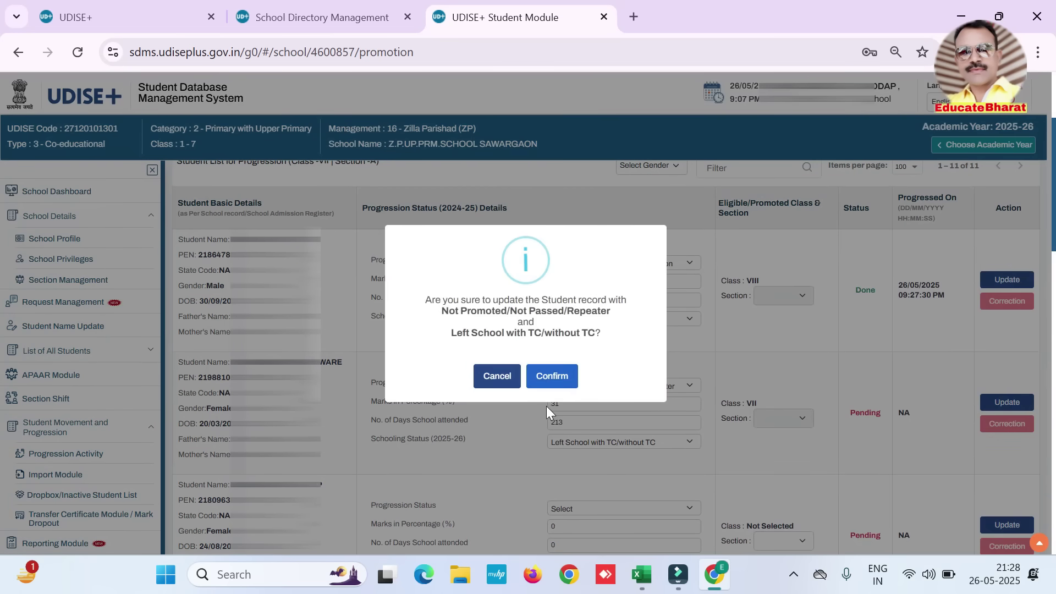
{"action": "left_click", "coordinate": [568, 382]}
{"action": "left_click", "coordinate": [526, 361]}
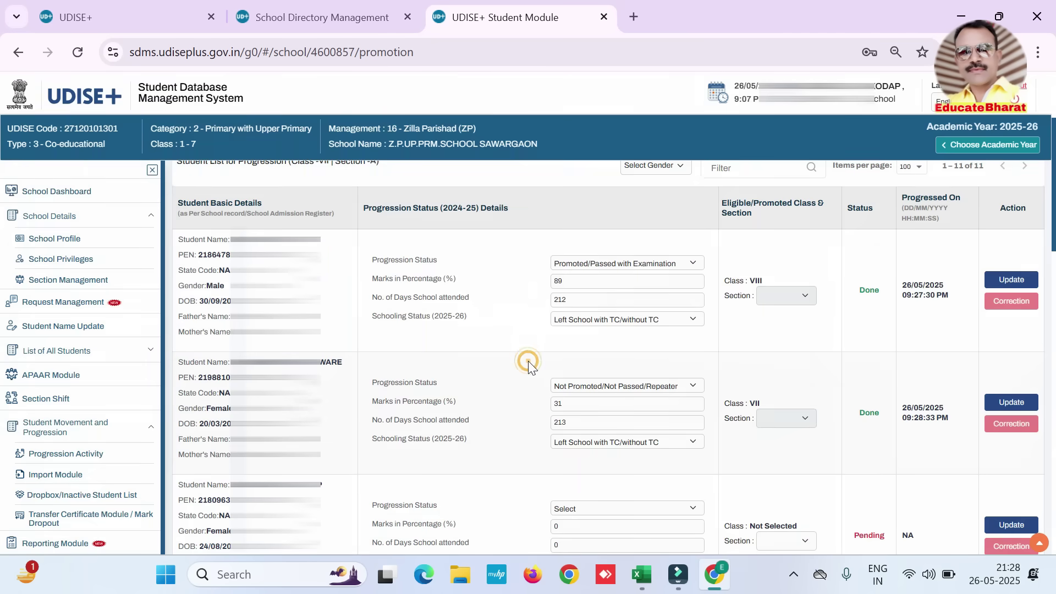
- Set the second Class VII student's marks to 90 percent and choose the student's schooling status again
{"action": "scroll", "coordinate": [634, 423], "scroll_direction": "down", "scroll_amount": 1}
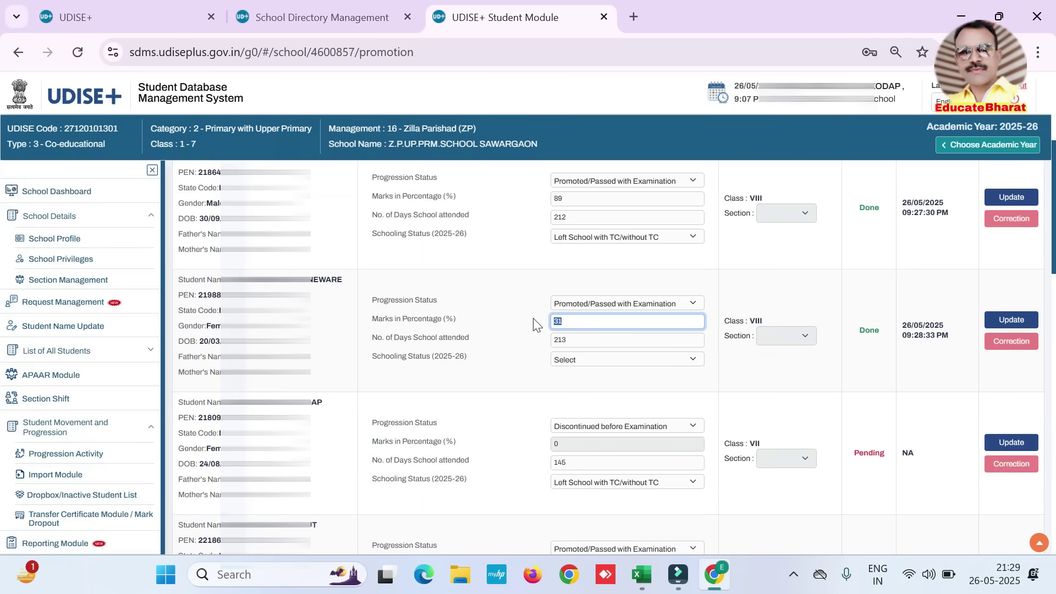
{"action": "type", "text": "90"}
{"action": "left_click", "coordinate": [562, 359]}
{"action": "left_click", "coordinate": [584, 396]}
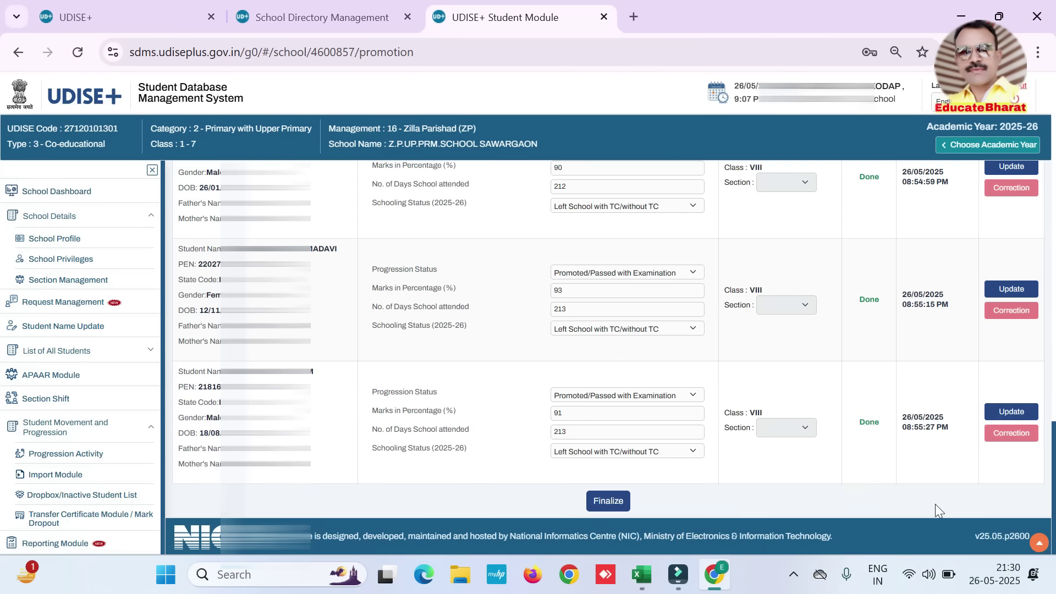
- Finalize the progression activity for Class VII, Section A and confirm freezing the section
{"action": "left_click", "coordinate": [610, 501]}
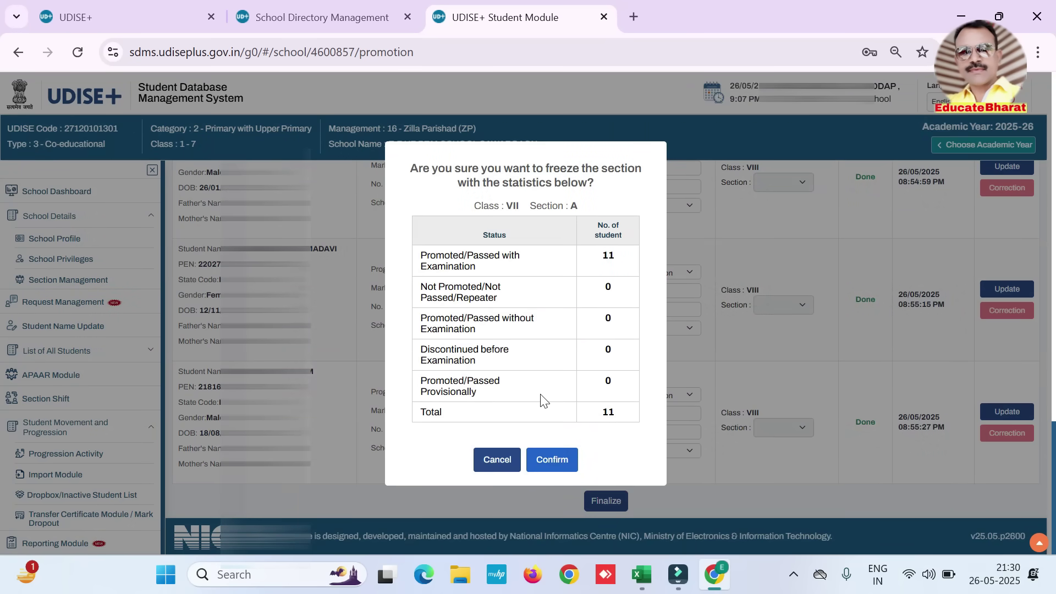
{"action": "left_click", "coordinate": [499, 460]}
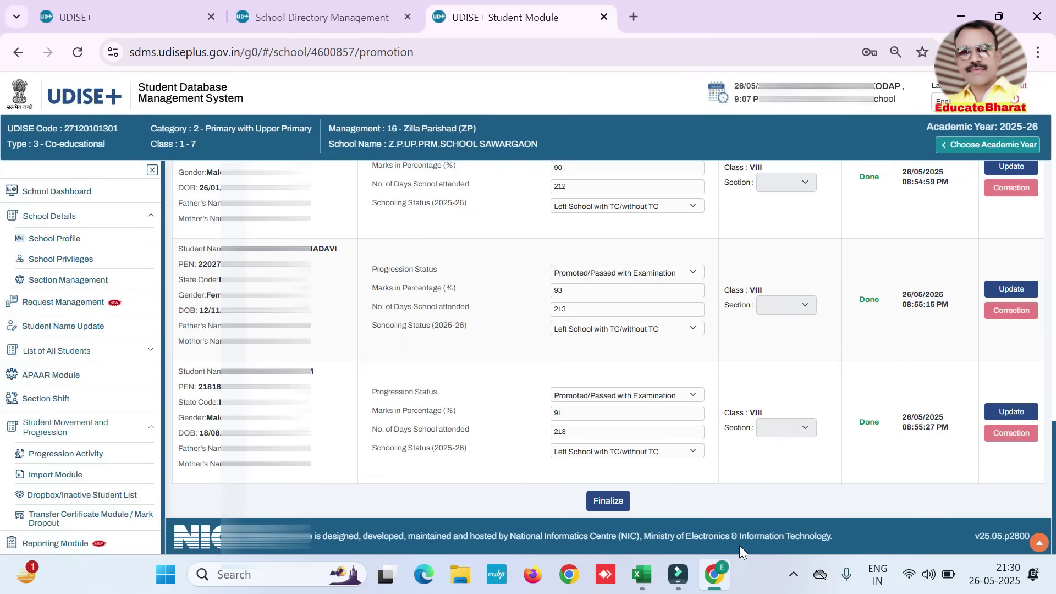
{"action": "left_click", "coordinate": [615, 501]}
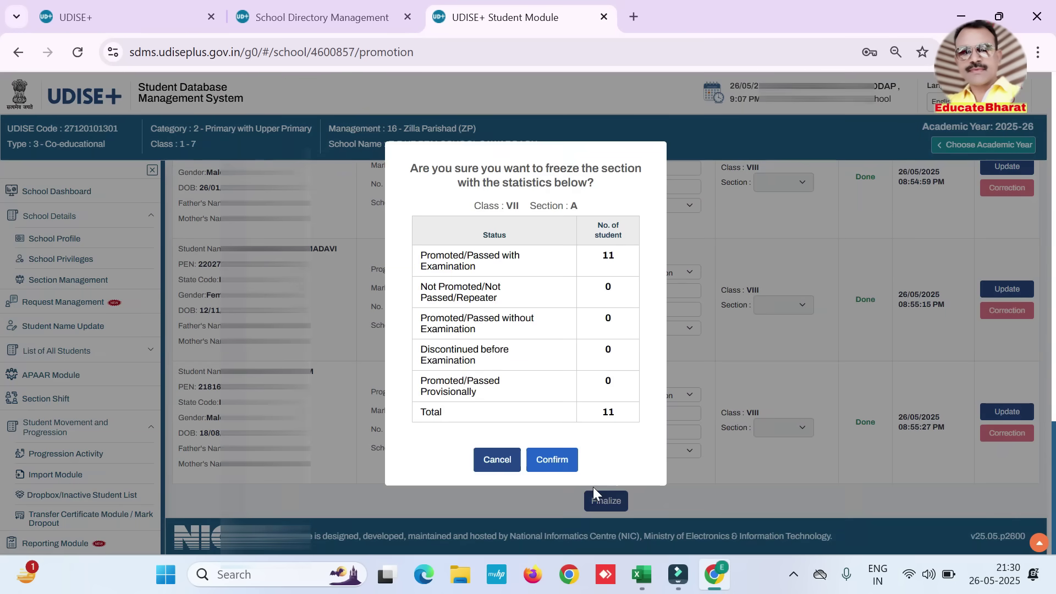
{"action": "left_click", "coordinate": [561, 462]}
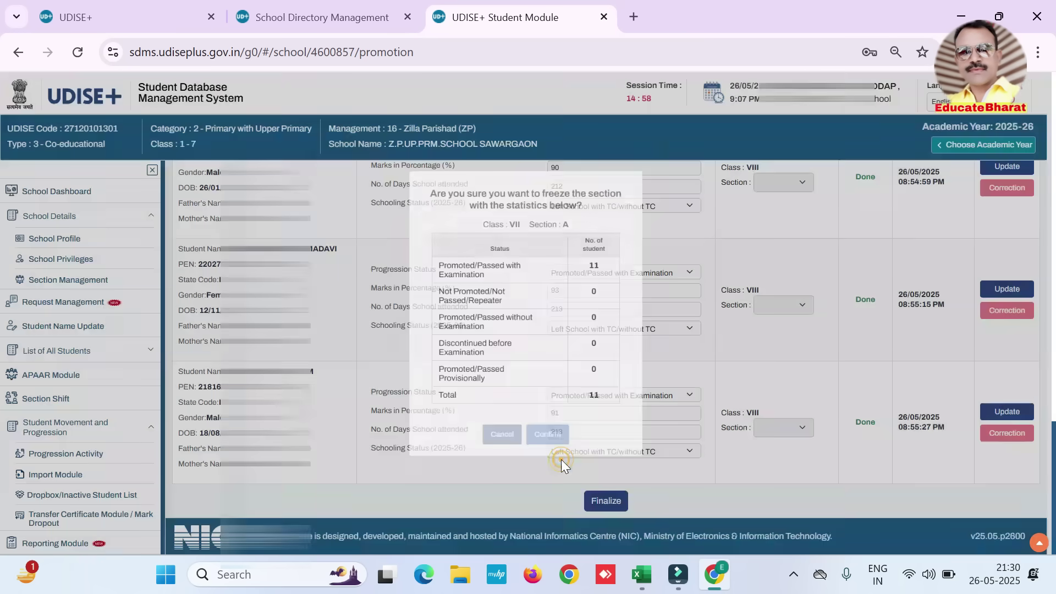
{"action": "left_click", "coordinate": [536, 368]}
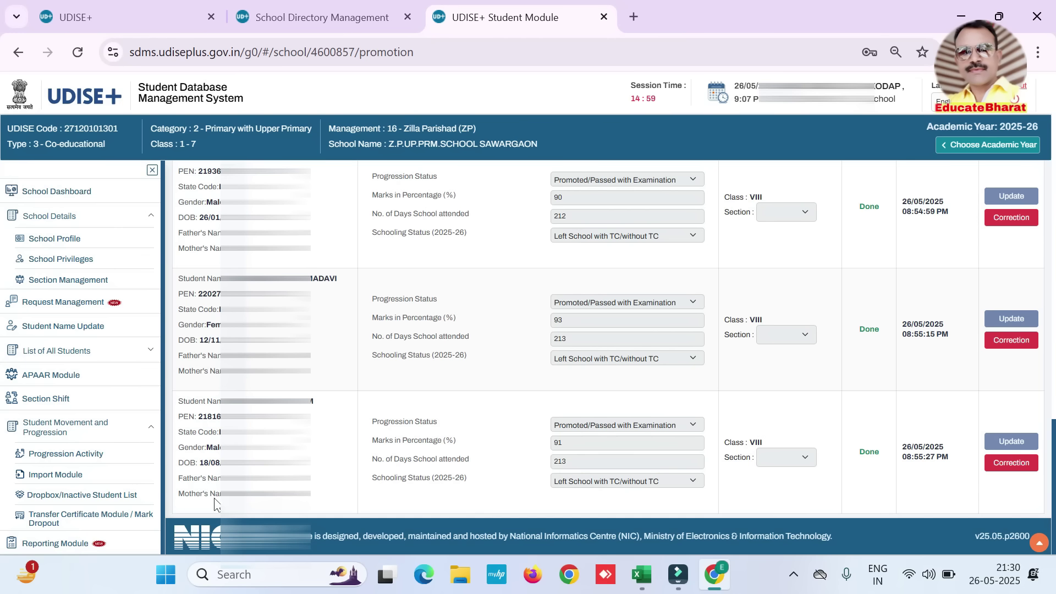
- Download the Progression User Manual and view the progression summary of all students
{"action": "left_click", "coordinate": [58, 460]}
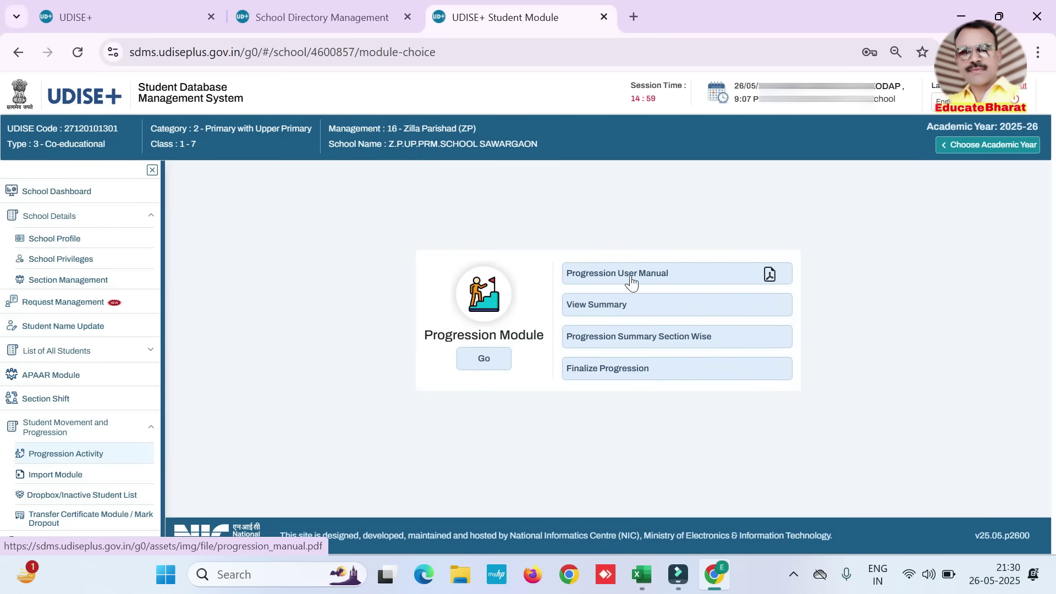
{"action": "left_click", "coordinate": [769, 275]}
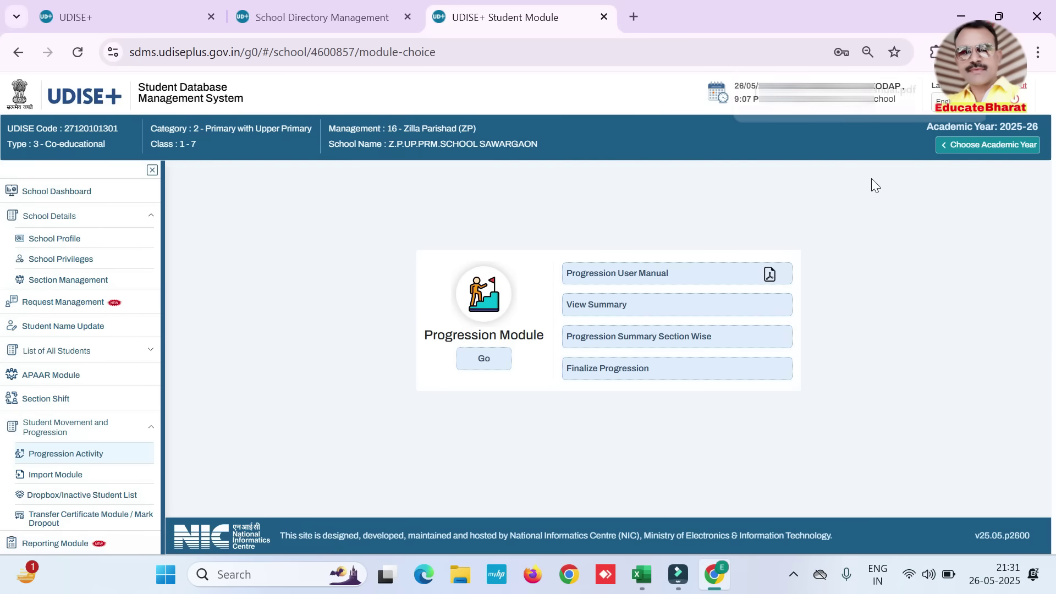
{"action": "left_click", "coordinate": [615, 306]}
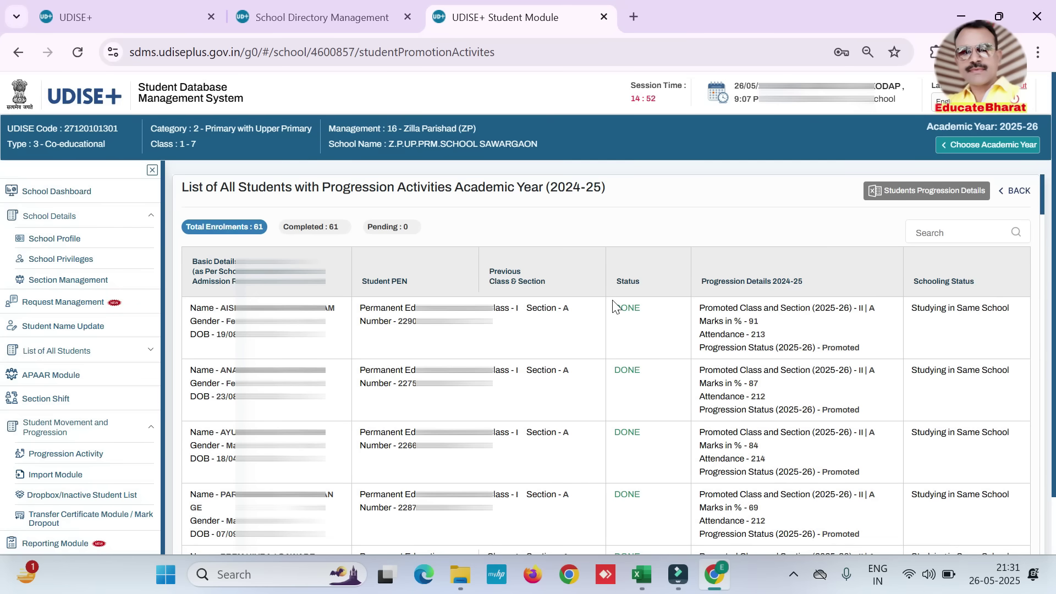
{"action": "left_click", "coordinate": [1015, 190]}
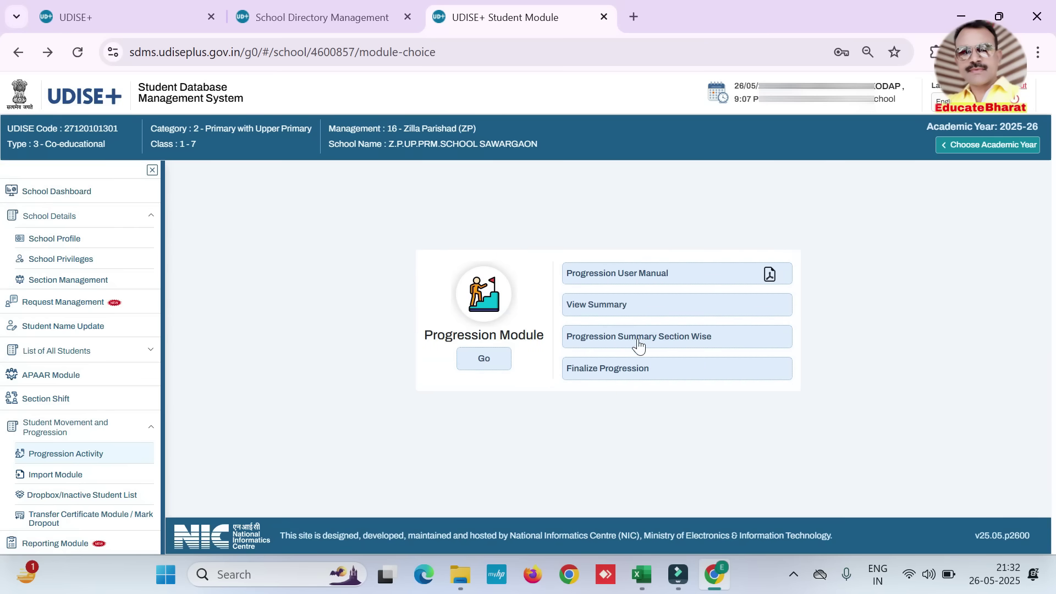
- Check the section-wise progression summary and the Class I, Section A student list
{"action": "left_click", "coordinate": [598, 344]}
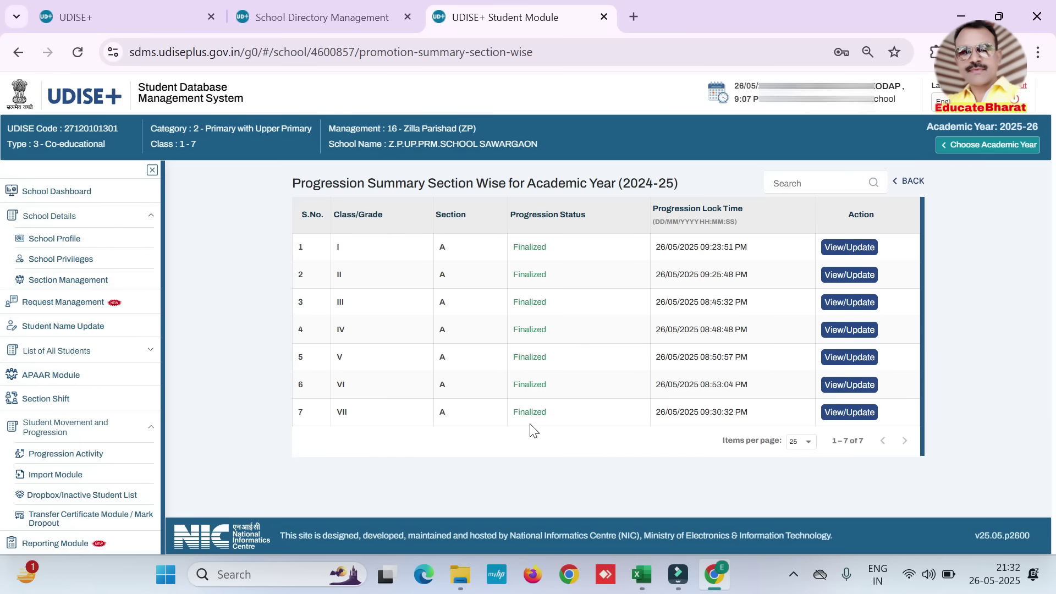
{"action": "left_click", "coordinate": [853, 252]}
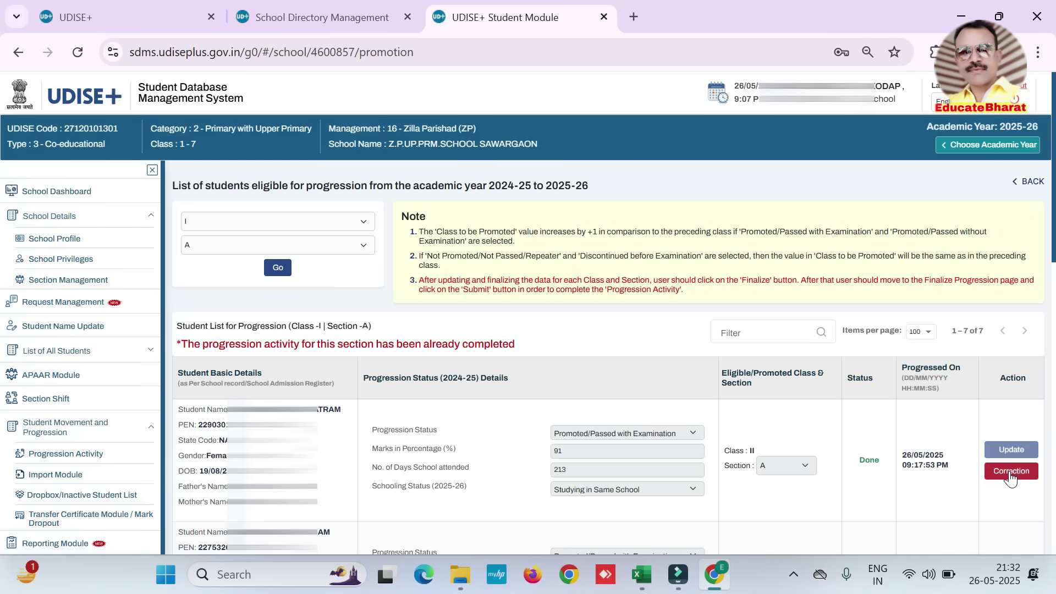
{"action": "left_click", "coordinate": [1030, 182]}
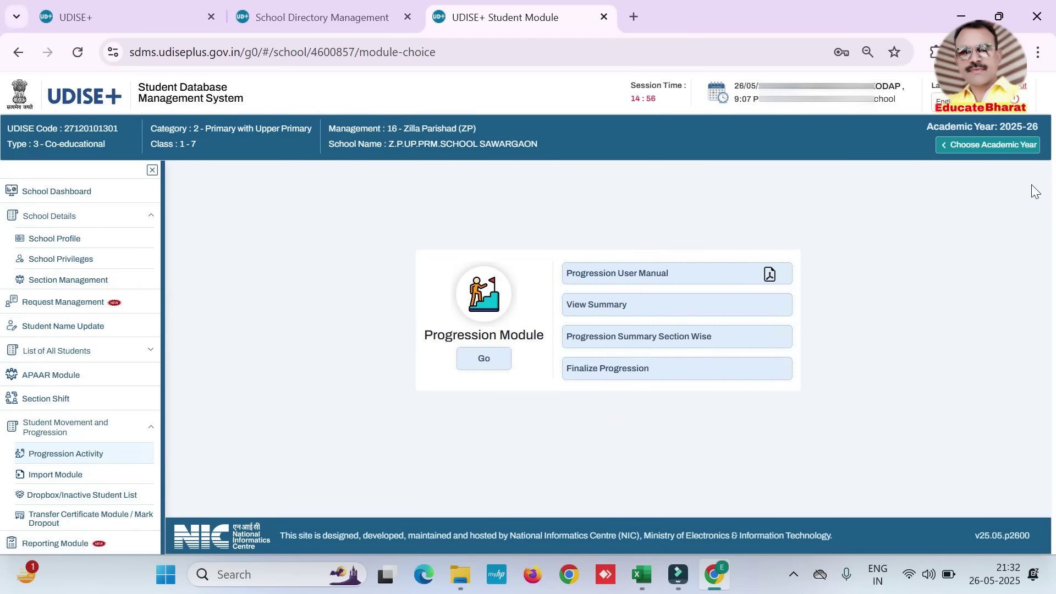
{"action": "left_click", "coordinate": [657, 340]}
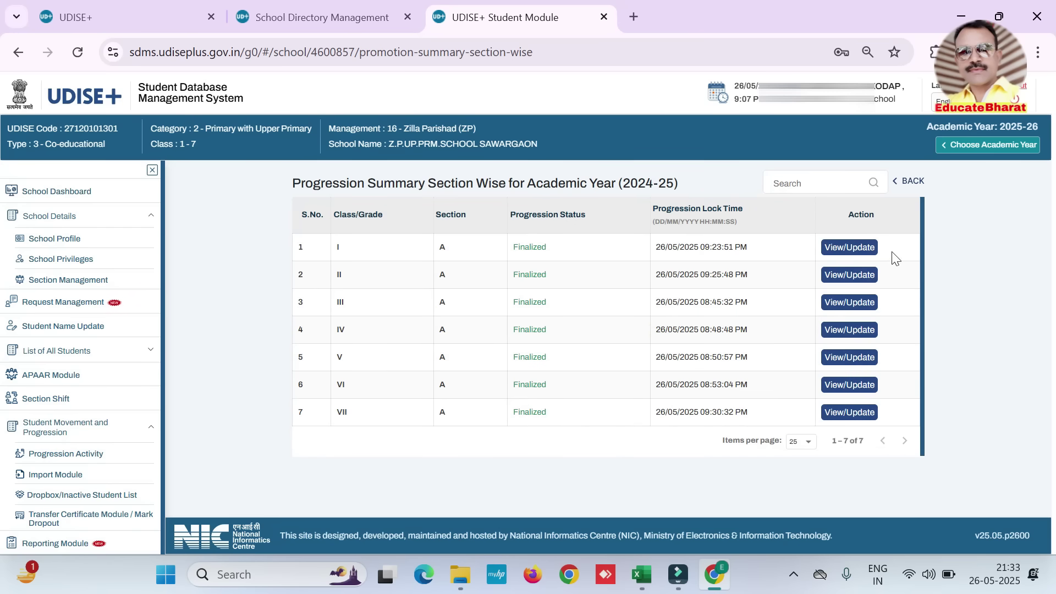
- Finalize the school's progression for Academic Year 2024-25, declaring the data free from errors and inconsistencies, and submit it
{"action": "left_click", "coordinate": [916, 181]}
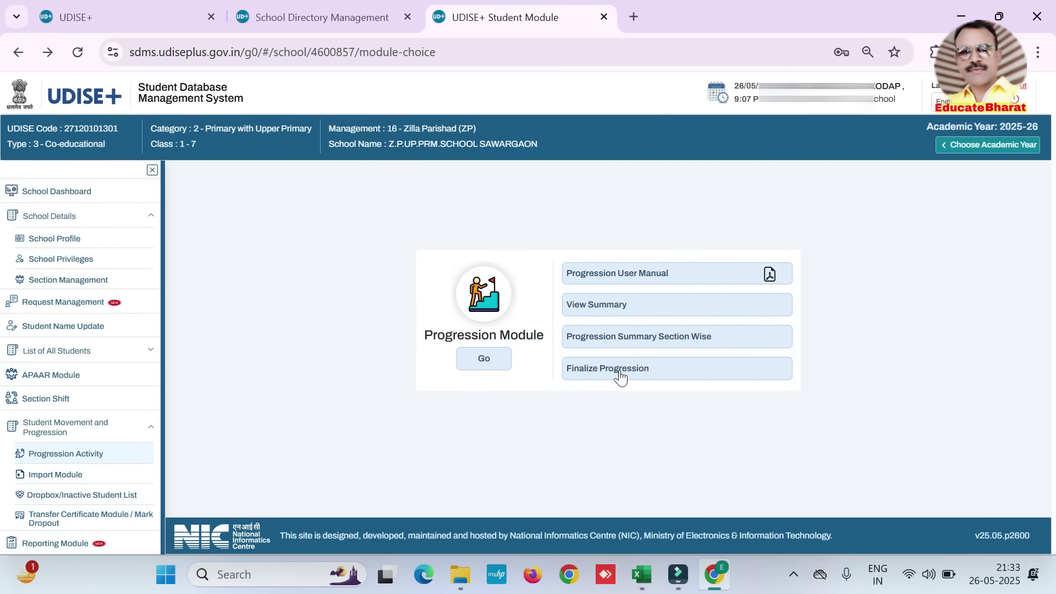
{"action": "left_click", "coordinate": [620, 373]}
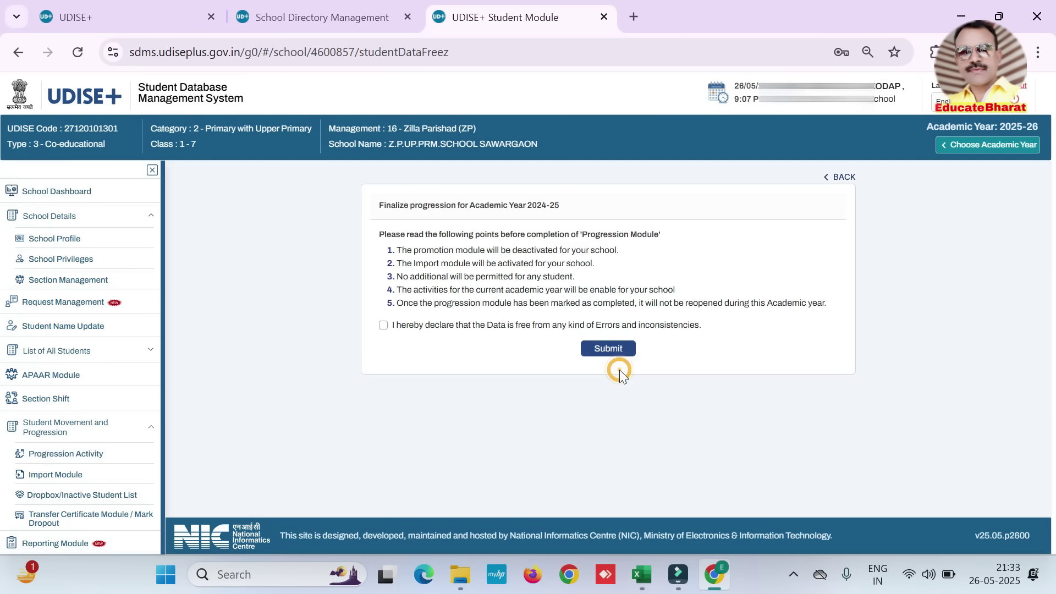
{"action": "left_click", "coordinate": [384, 325]}
{"action": "left_click", "coordinate": [615, 349]}
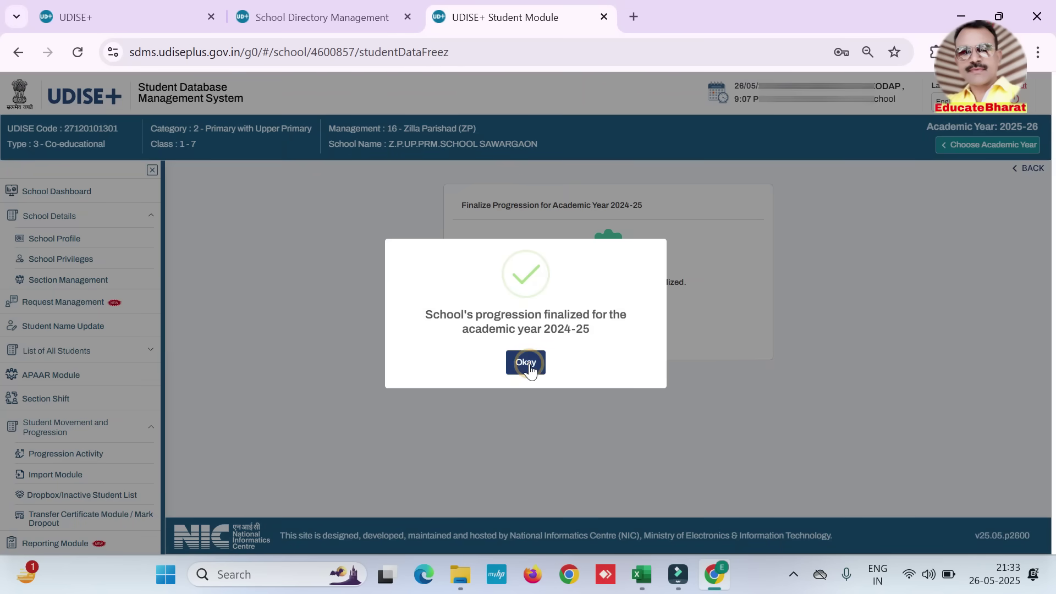
{"action": "left_click", "coordinate": [527, 364]}
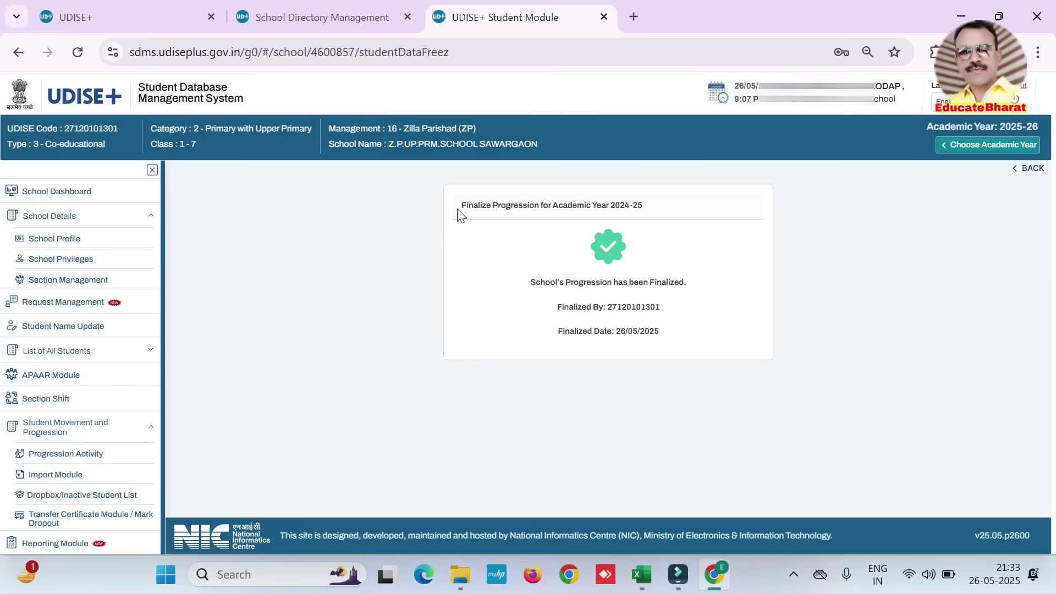
- Check the school's progression finalization details and reopen the Progression Activity page
{"action": "left_click_drag", "start_coordinate": [529, 284], "coordinate": [712, 295]}
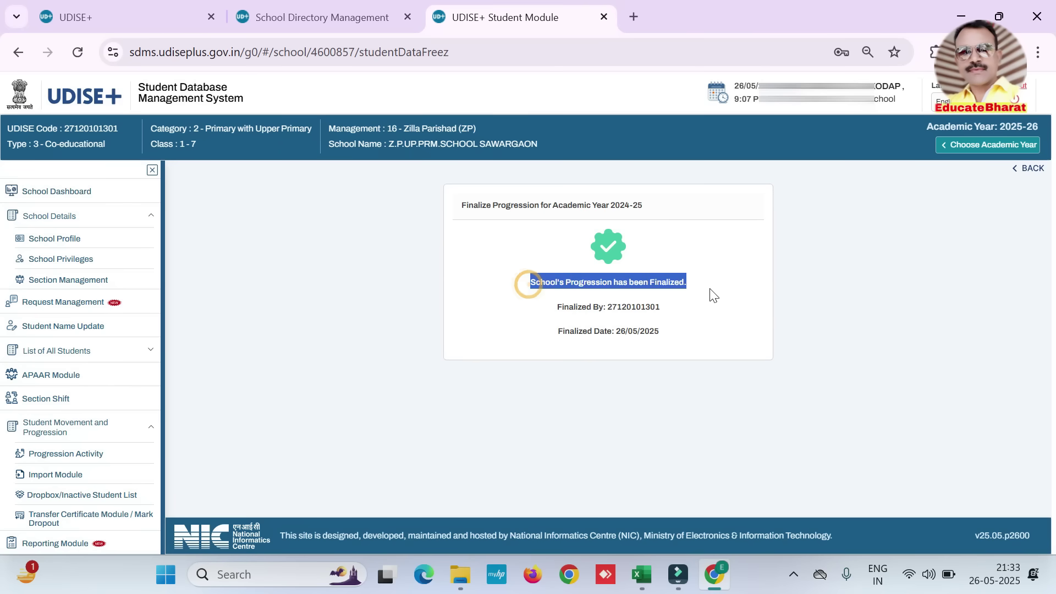
{"action": "left_click_drag", "start_coordinate": [564, 307], "coordinate": [695, 324]}
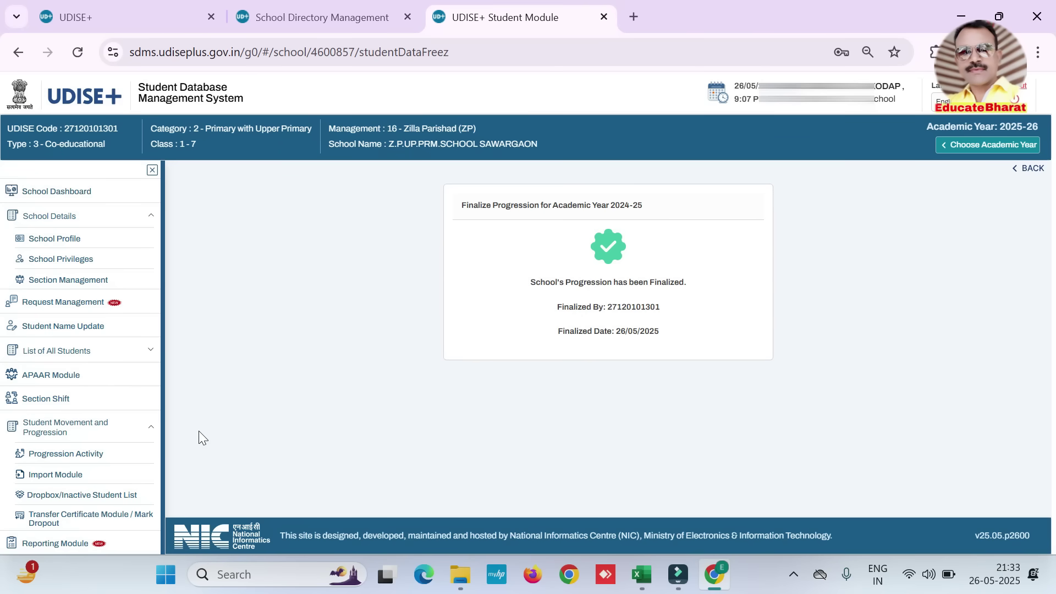
{"action": "left_click", "coordinate": [66, 453]}
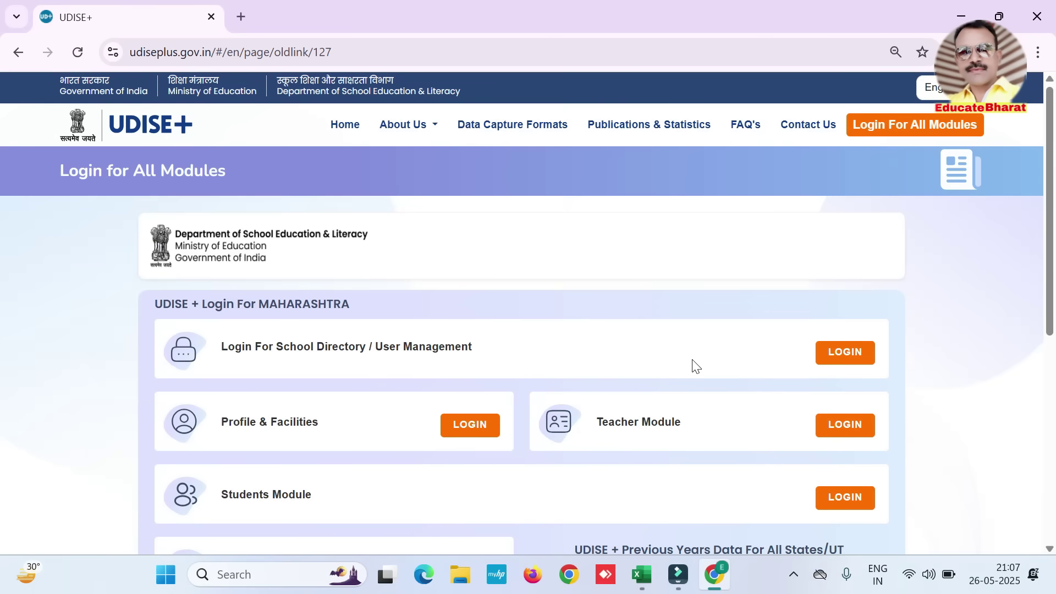
{"action": "scroll", "coordinate": [695, 364], "scroll_direction": "down", "scroll_amount": 2}
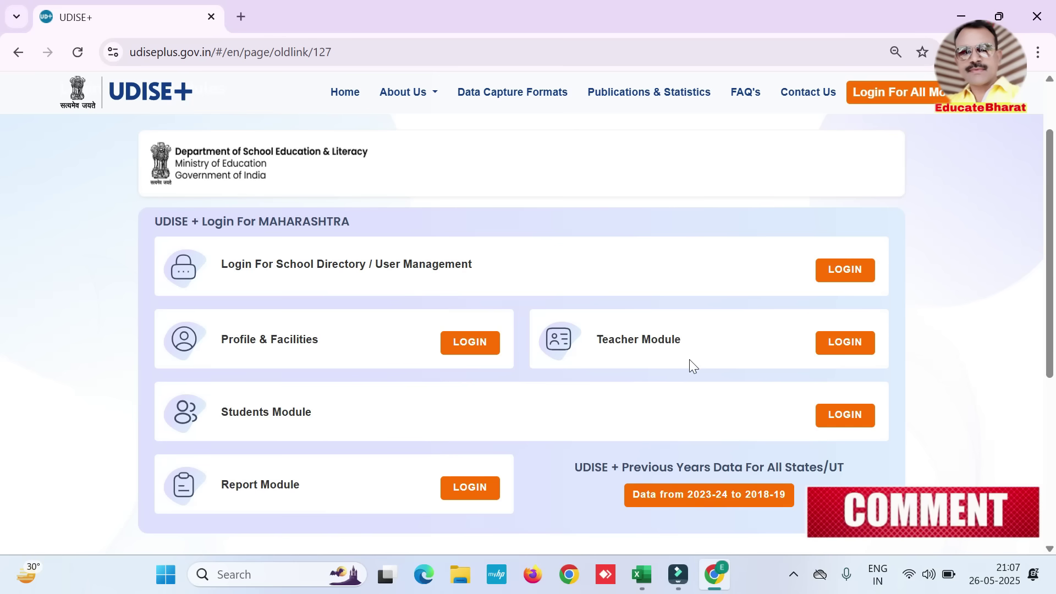
{"action": "left_click_drag", "start_coordinate": [221, 412], "coordinate": [325, 417]}
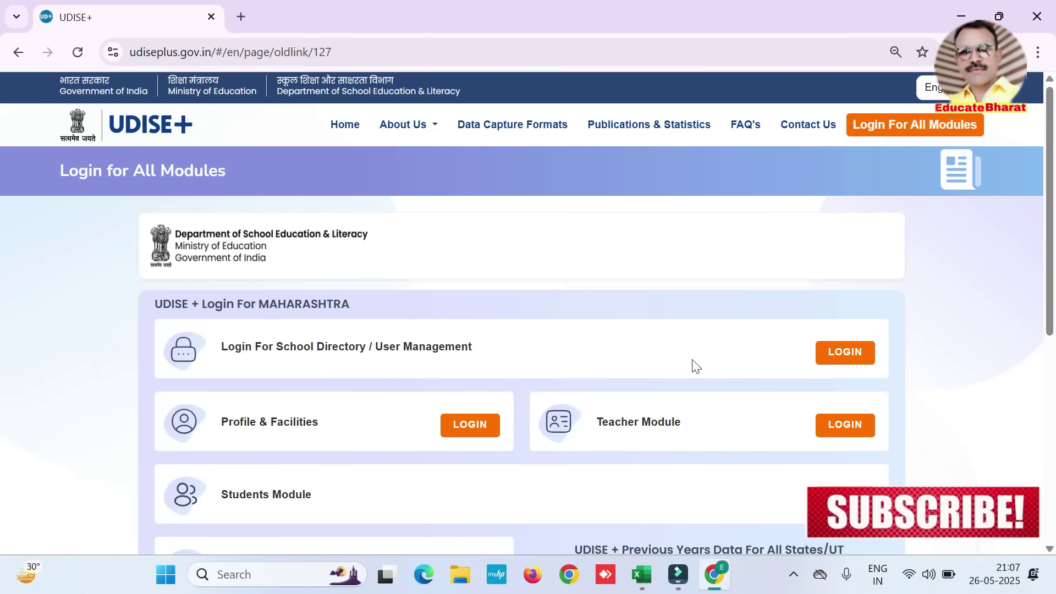
{"action": "scroll", "coordinate": [693, 360], "scroll_direction": "down", "scroll_amount": 1}
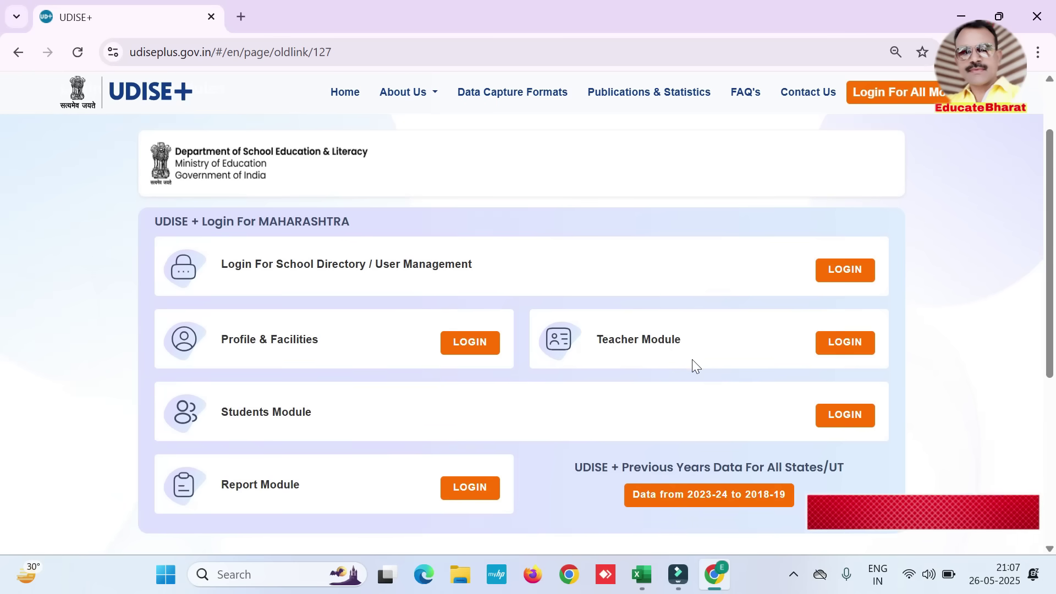